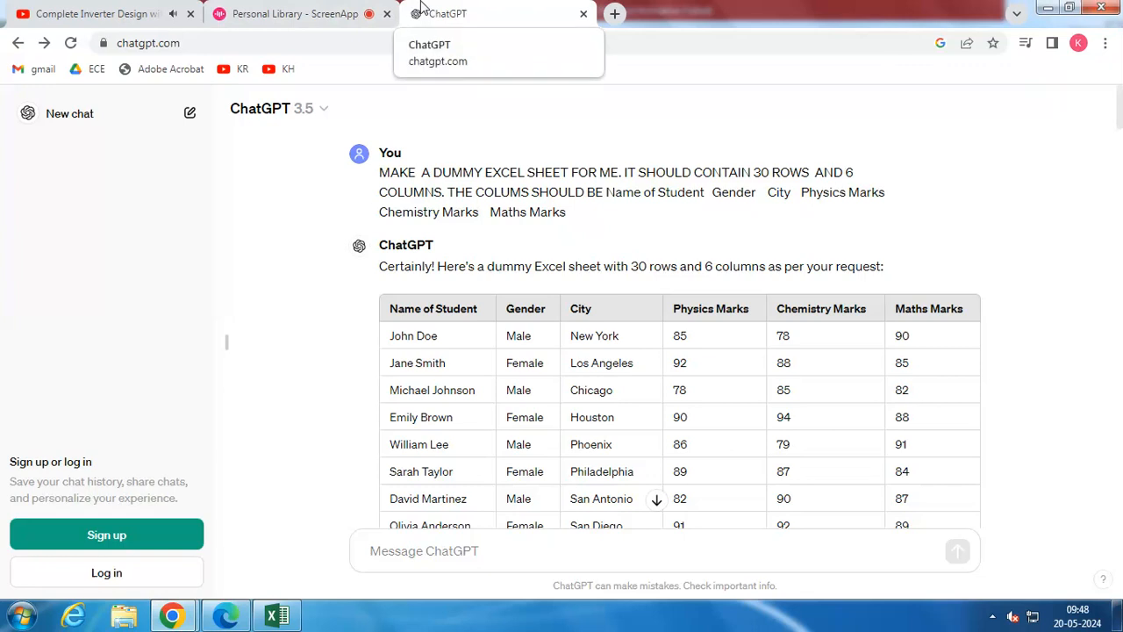
left_click(345, 10)
left_click(491, 11)
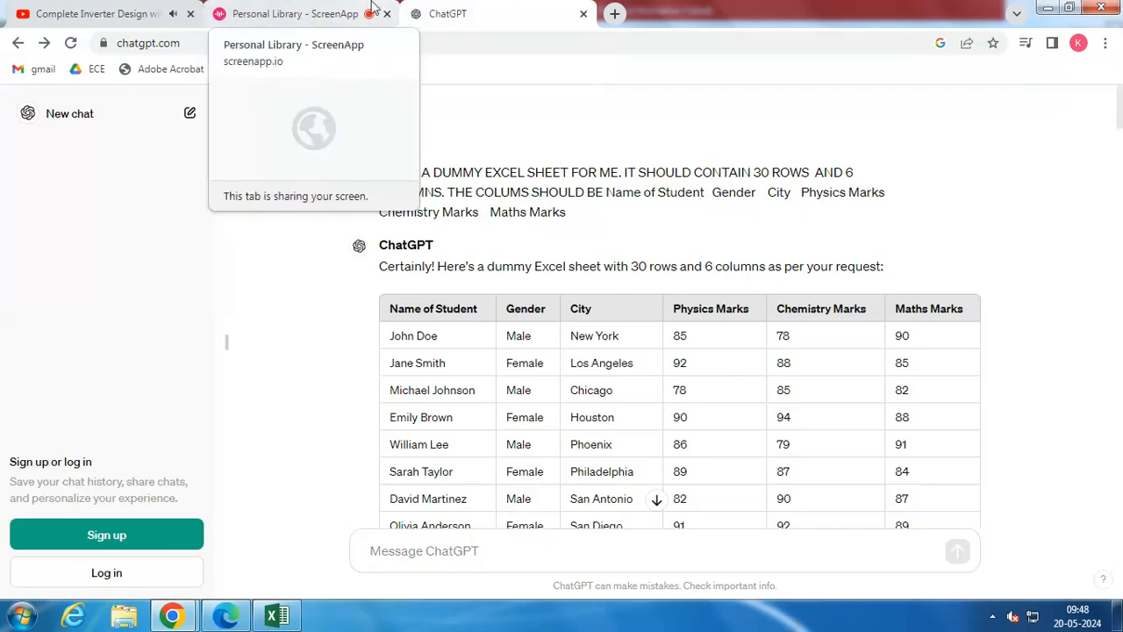
left_click(321, 7)
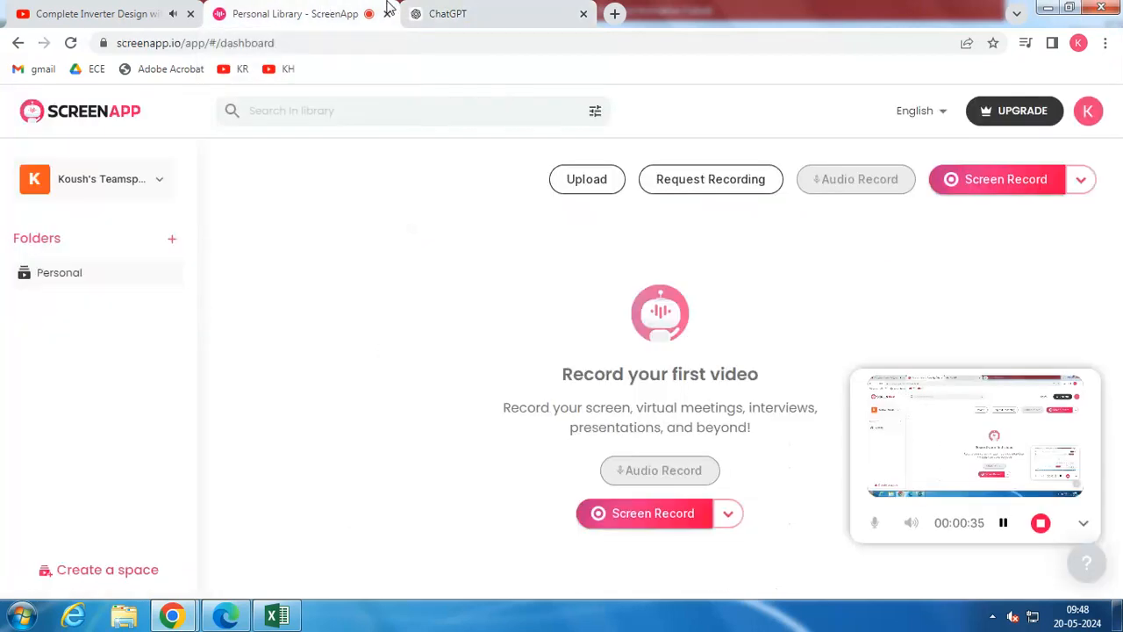
left_click(489, 9)
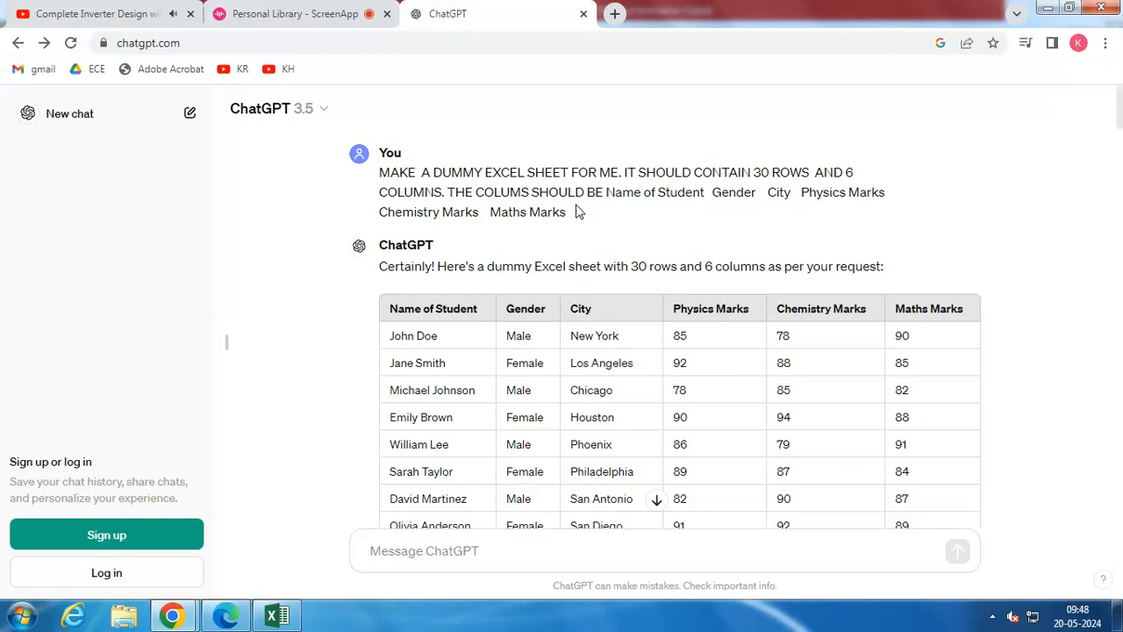
Review the dummy student table in the ChatGPT conversation, and switch to Excel to view the student marks table
scroll(491, 333, "down", 1)
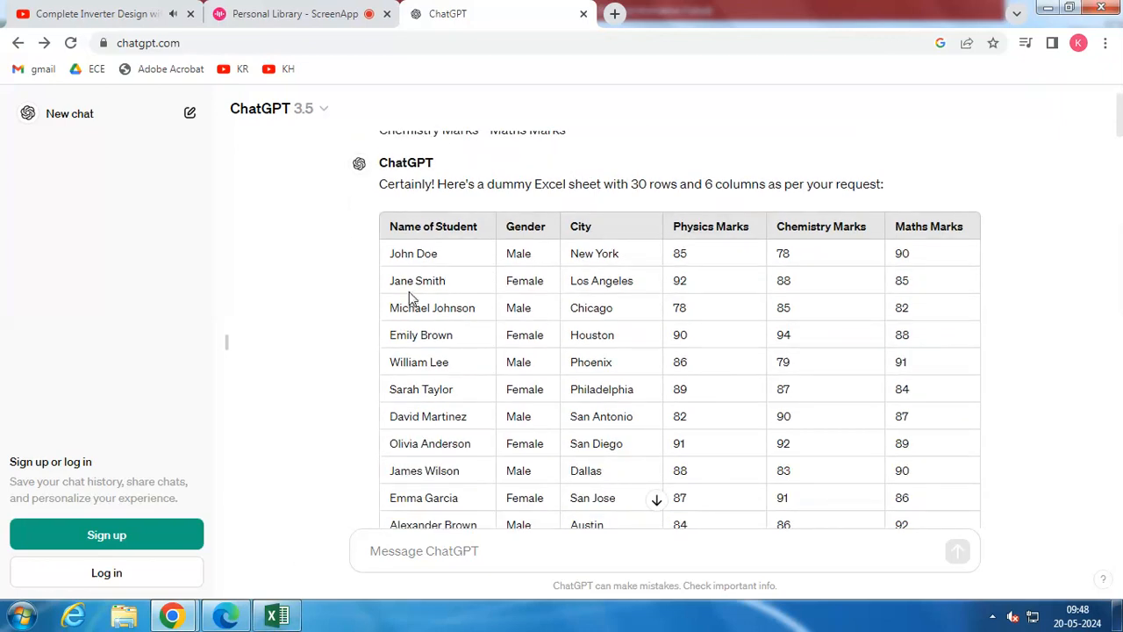
scroll(439, 263, "down", 1)
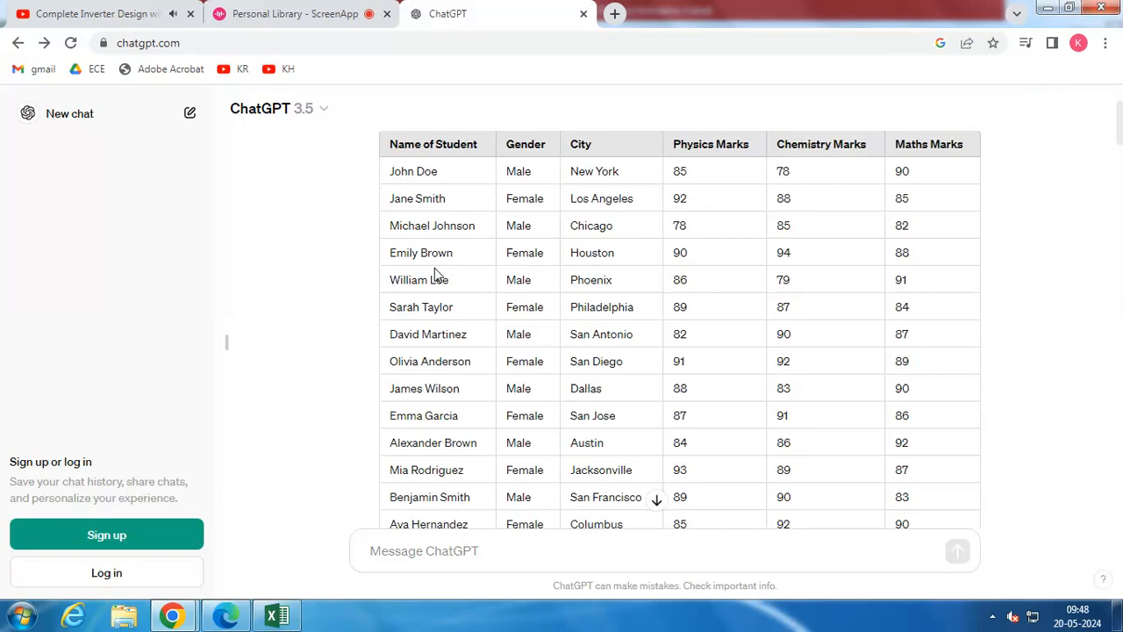
scroll(436, 274, "down", 4)
scroll(434, 272, "down", 3)
scroll(419, 300, "up", 1)
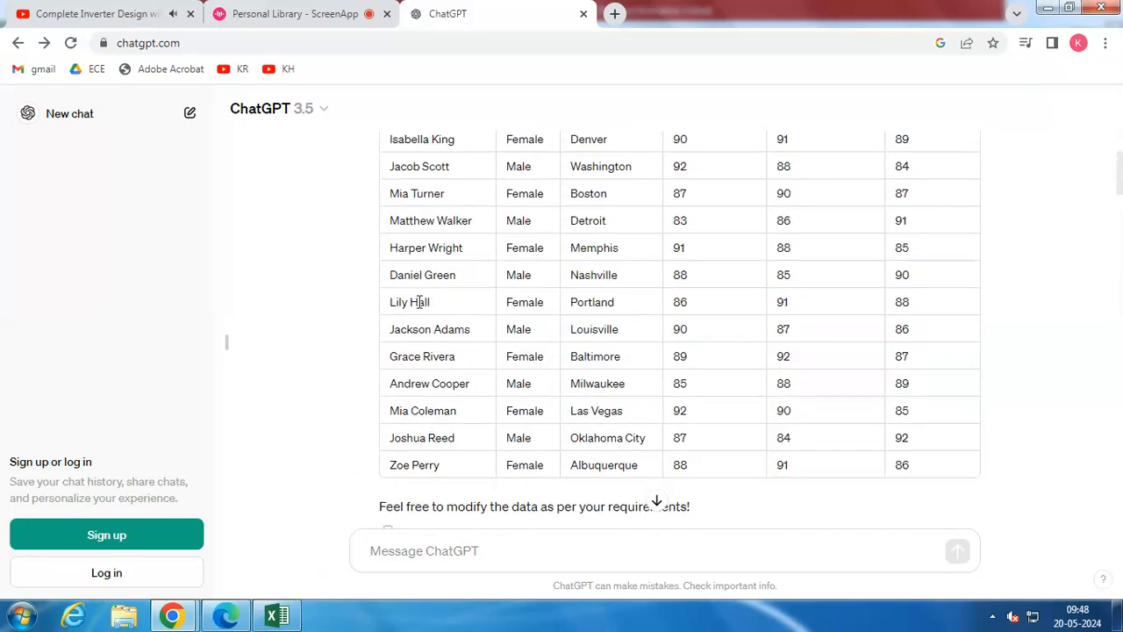
mouse_move(276, 616)
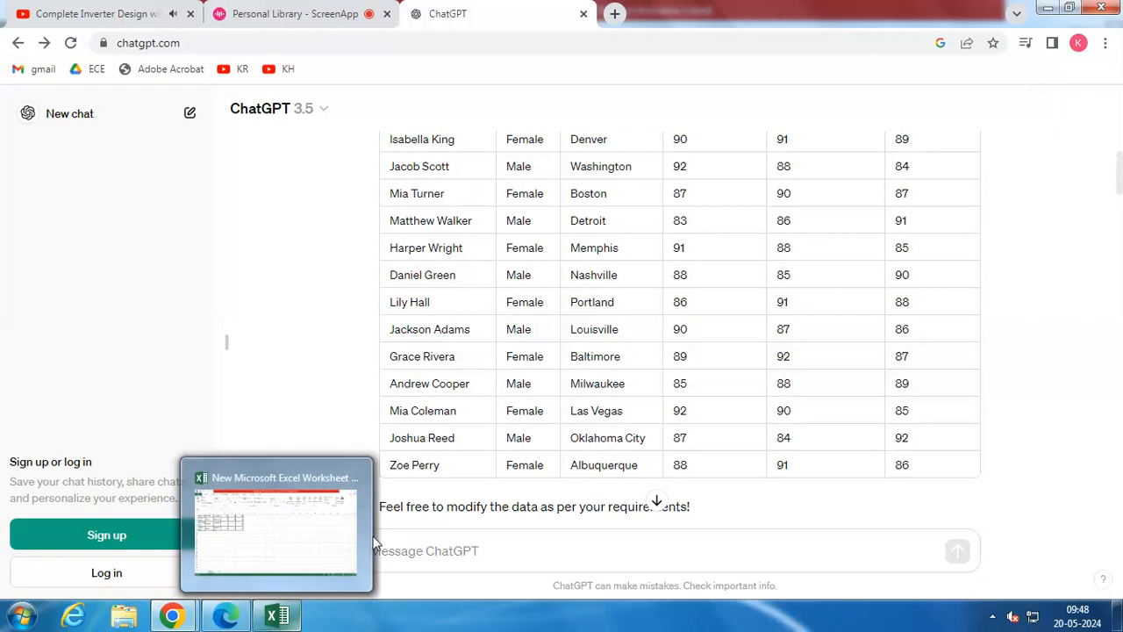
left_click(272, 618)
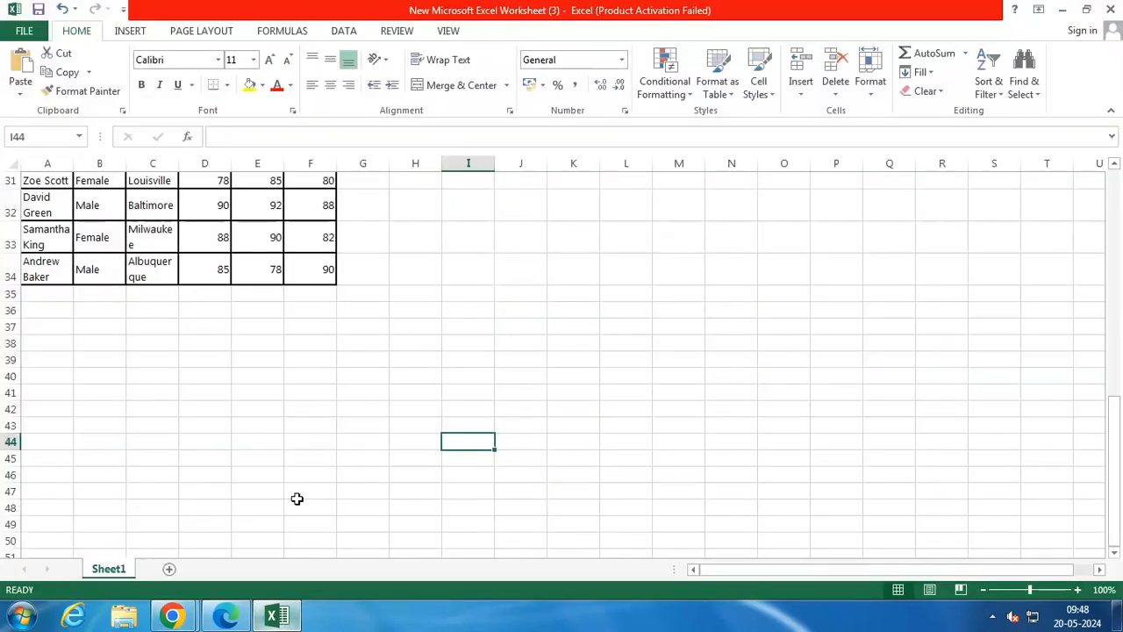
scroll(295, 363, "up", 10)
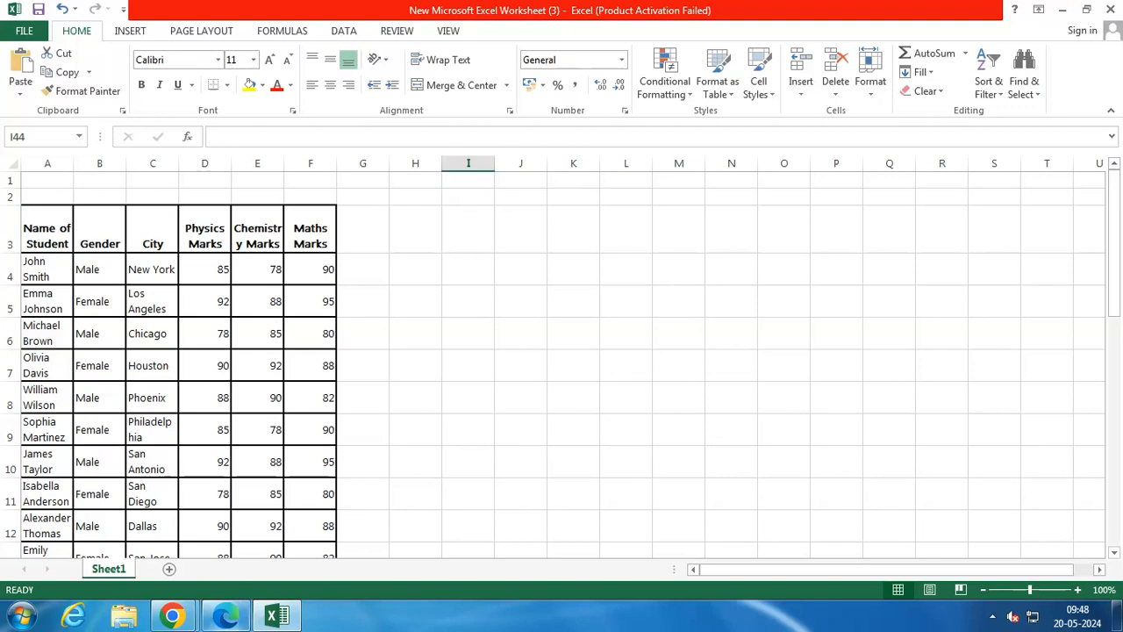
Switch back to ChatGPT in Chrome and copy the male student count formula =COUNTIF(B2:B31, "Male")
left_click(174, 617)
left_click(154, 553)
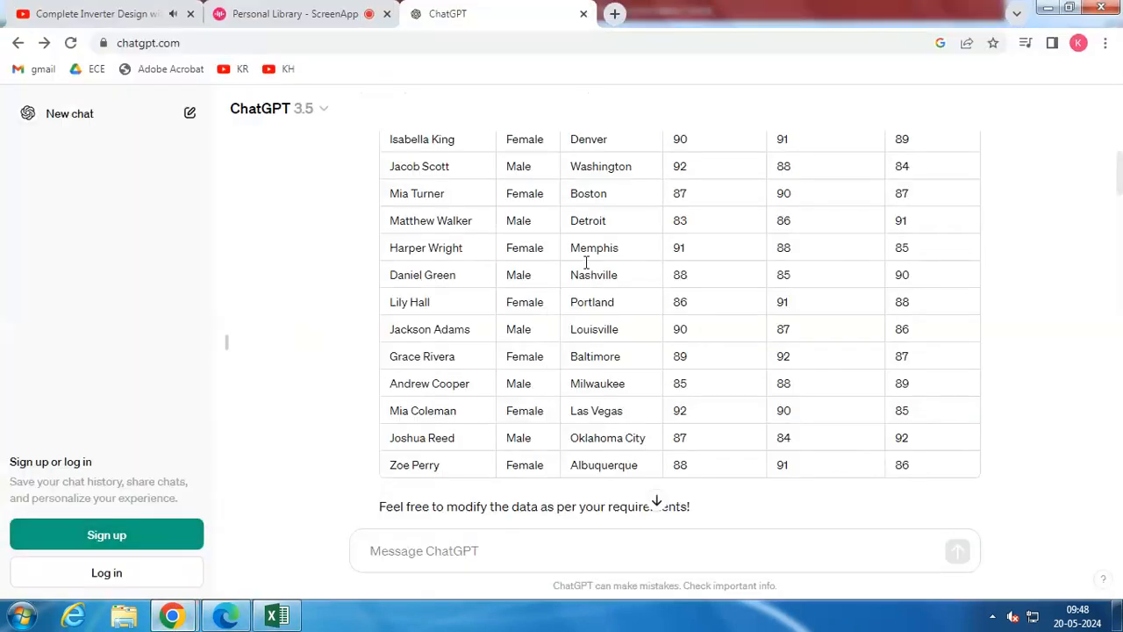
scroll(579, 271, "down", 2)
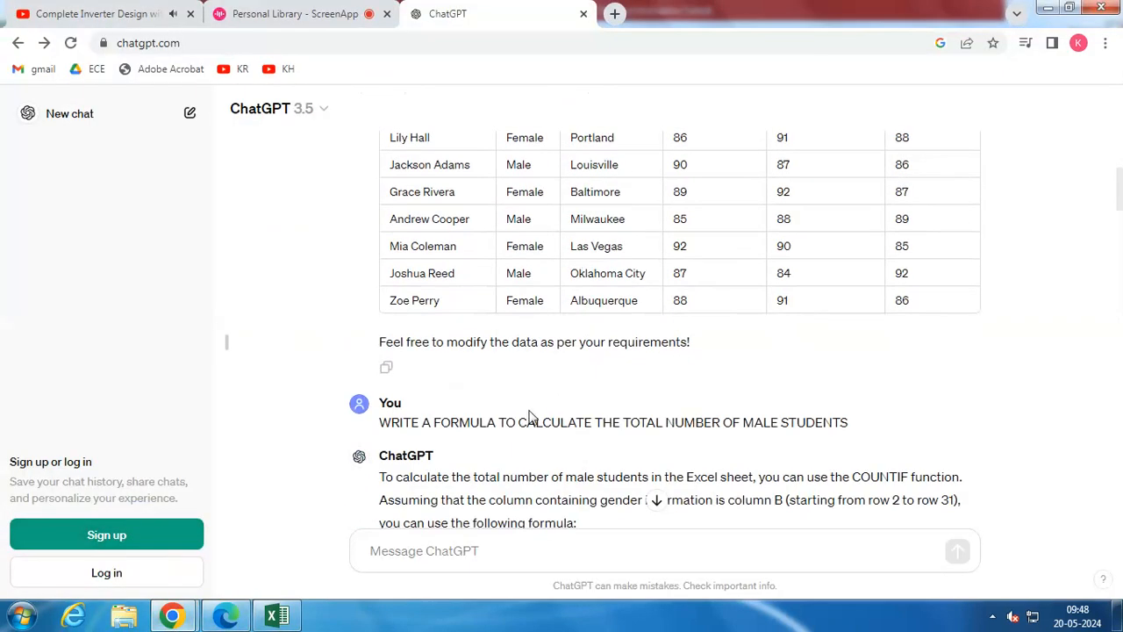
scroll(503, 394, "down", 1)
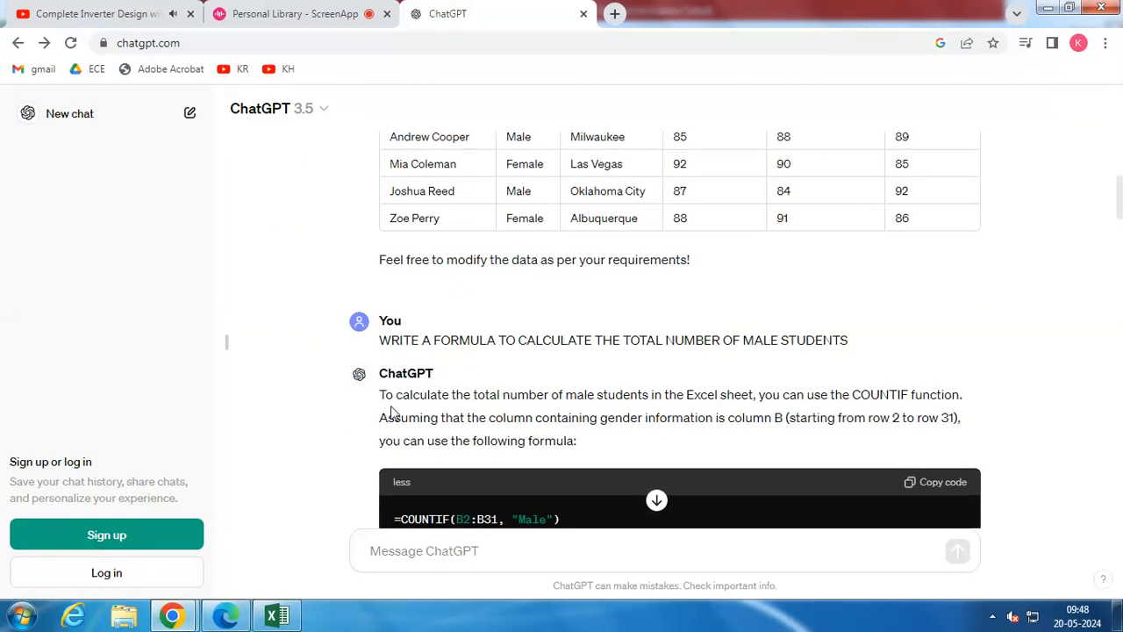
scroll(432, 412, "down", 1)
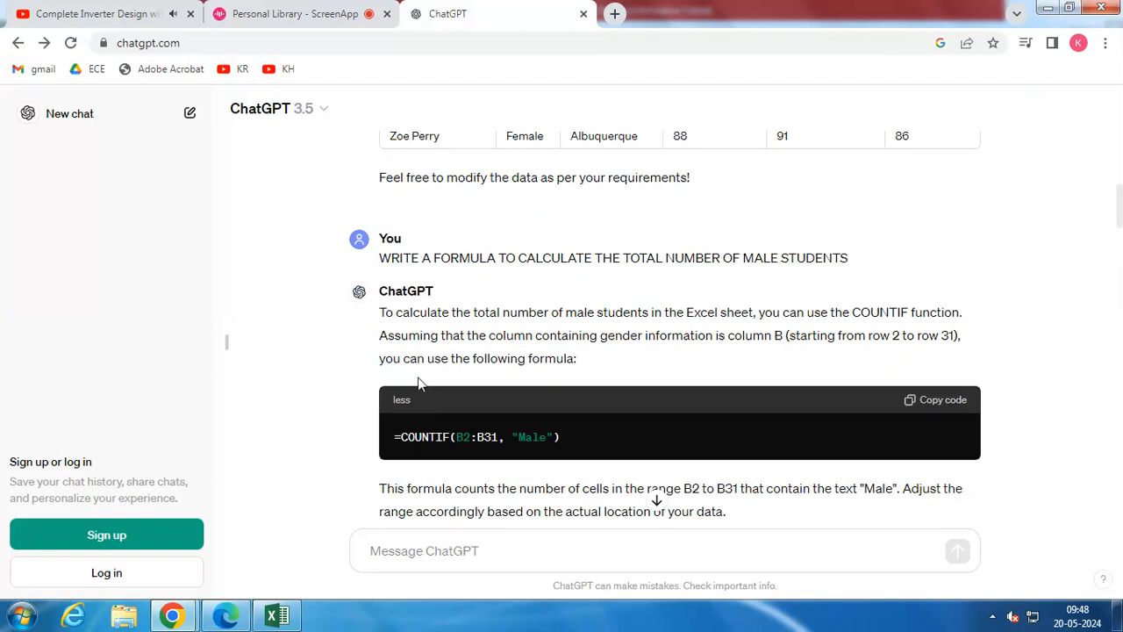
left_click_drag(394, 437, 580, 437)
key("ctrl+c")
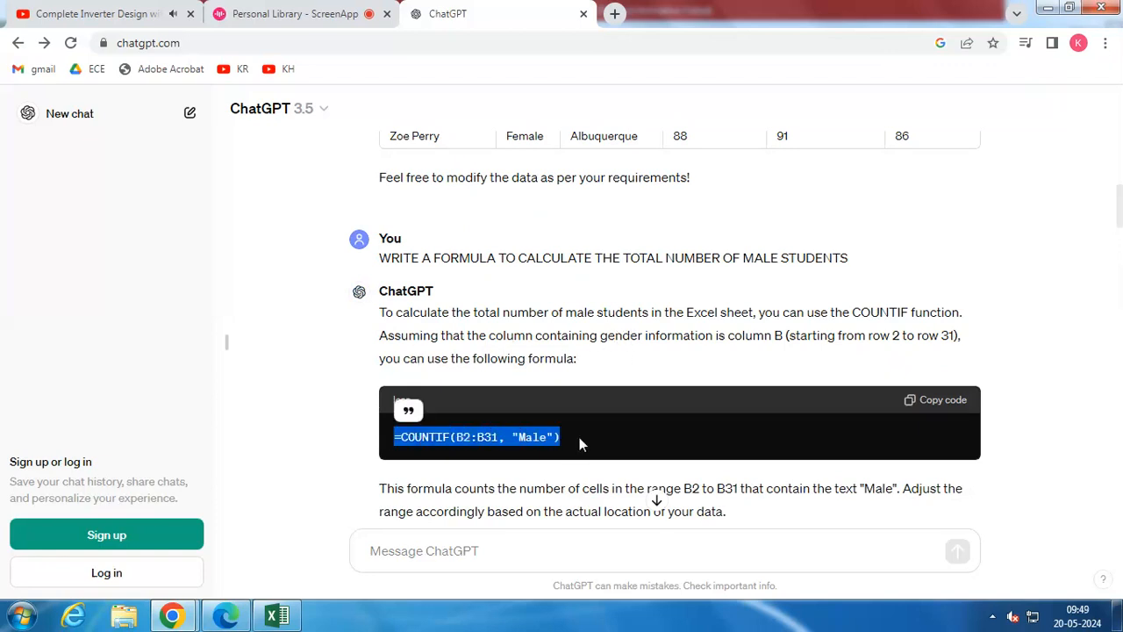
Switch to Excel, paste the copied COUNTIF formula into cell J4 and extend its range to B2:B34
left_click(278, 614)
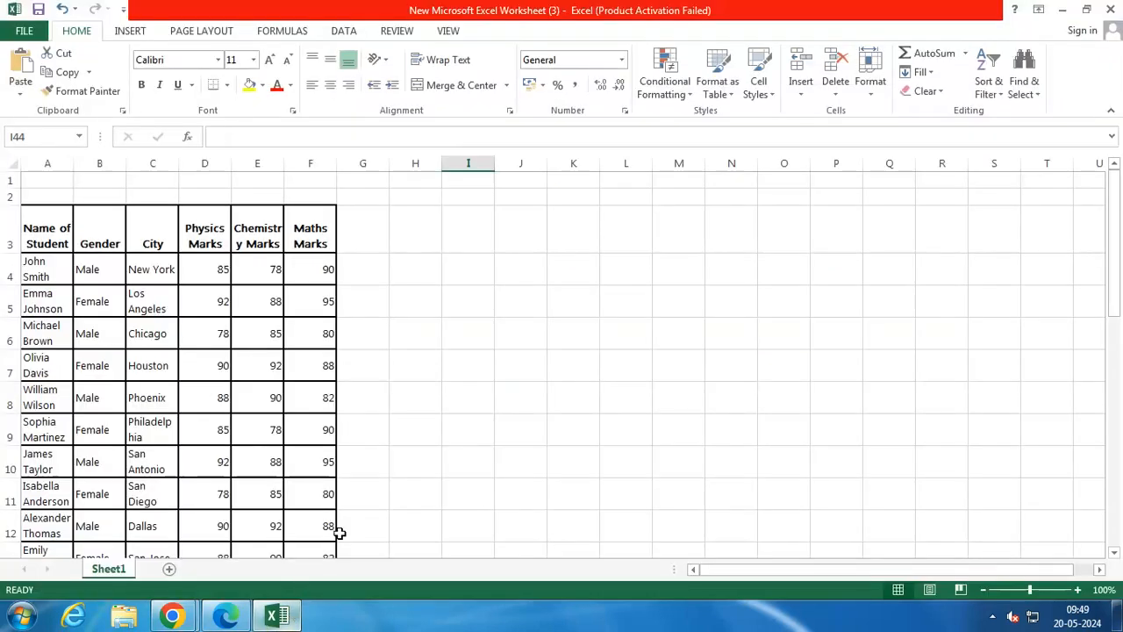
left_click(502, 283)
key("ctrl+v")
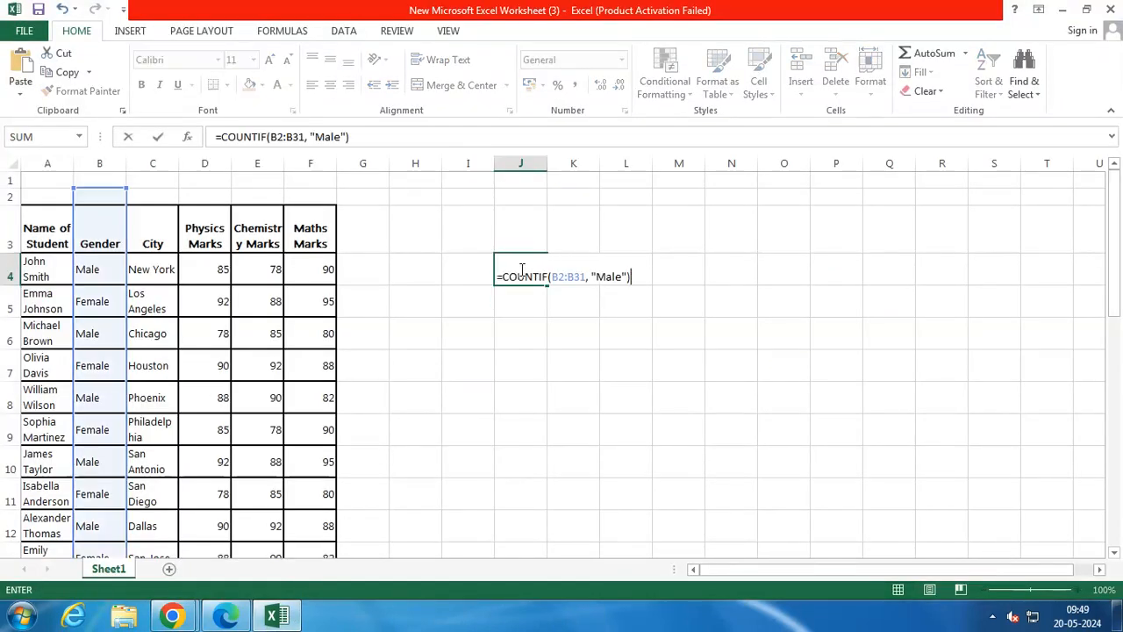
left_click(584, 277)
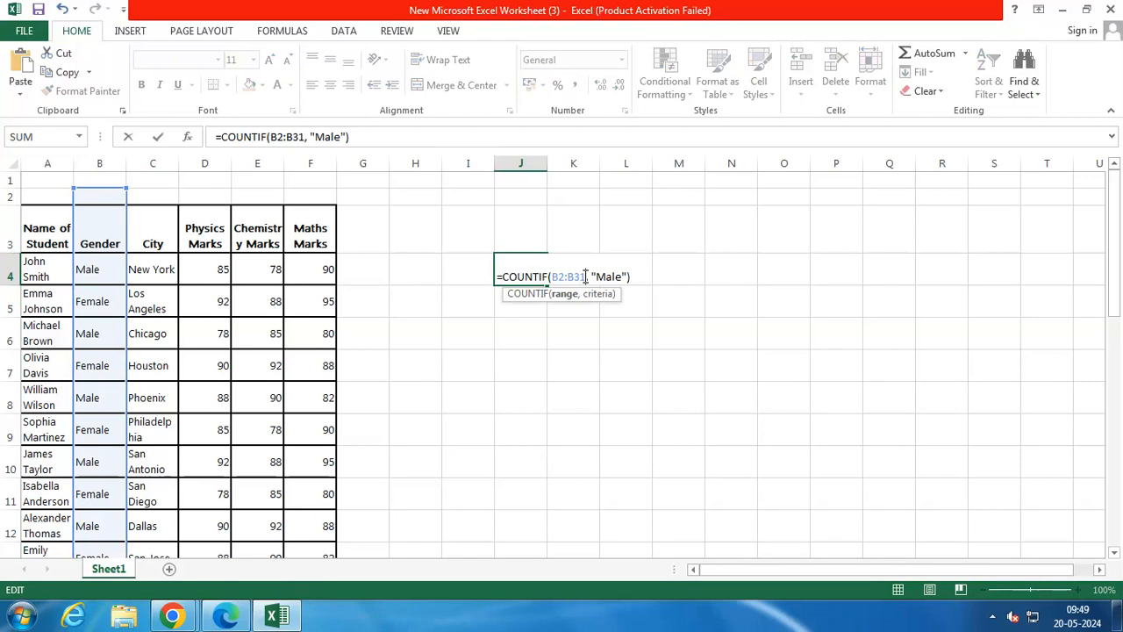
key("BackSpace")
type("4")
key("Return")
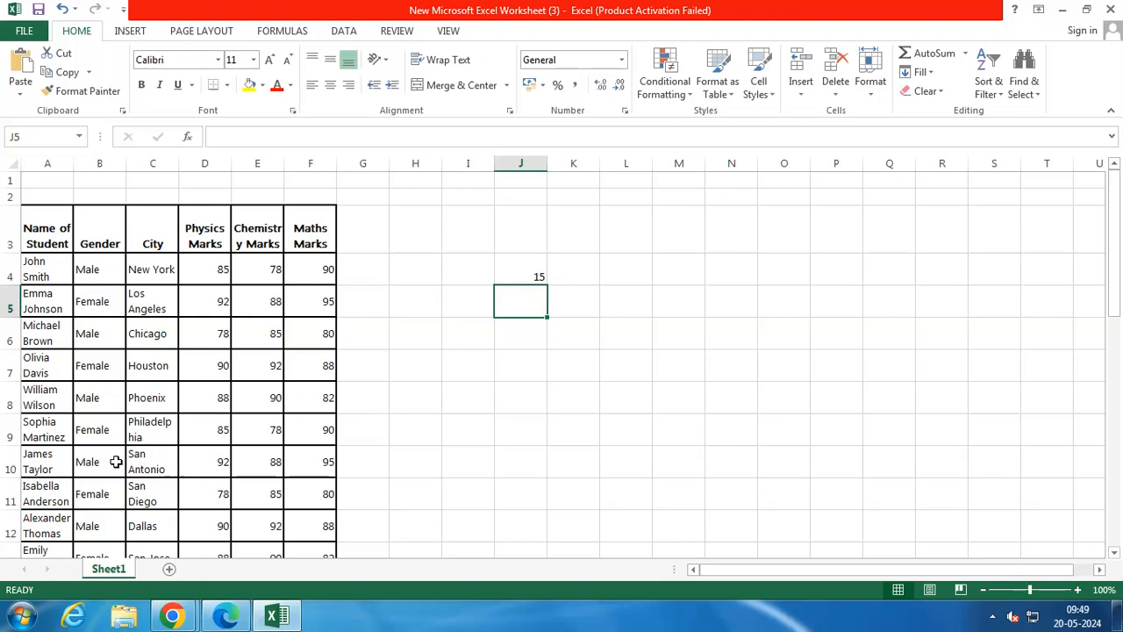
Paste the copied formula into cell J5 and change its criterion so it reads =COUNTIF(B2:B31, "Female")
scroll(132, 447, "down", 3)
scroll(114, 468, "down", 5)
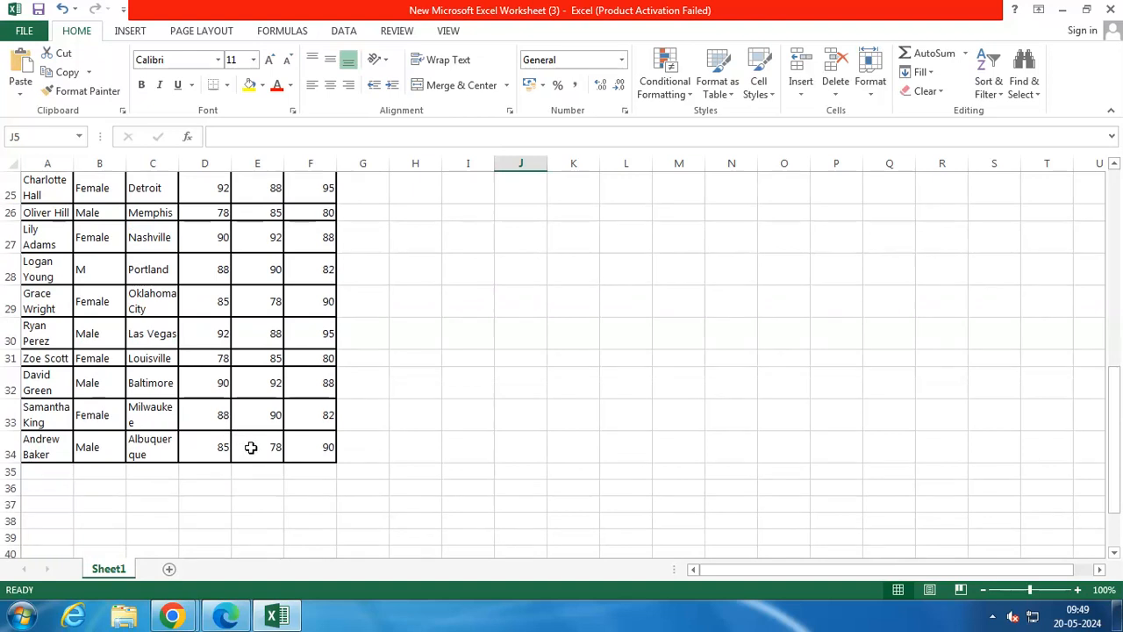
scroll(258, 449, "up", 7)
double_click(520, 221)
key("ctrl+v")
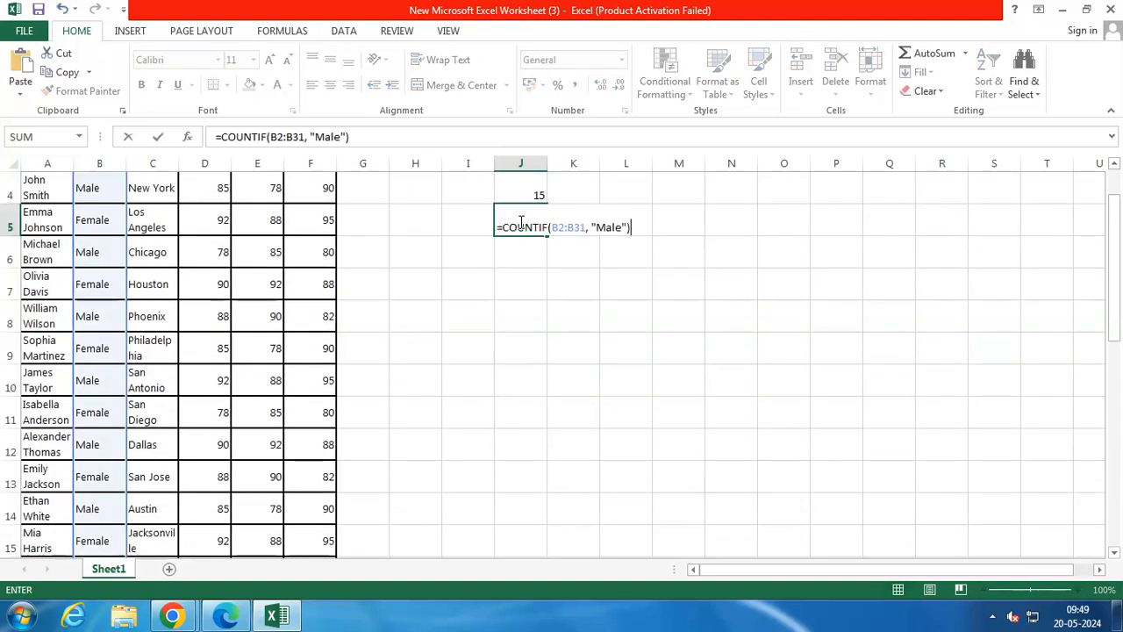
left_click(605, 226)
key("BackSpace")
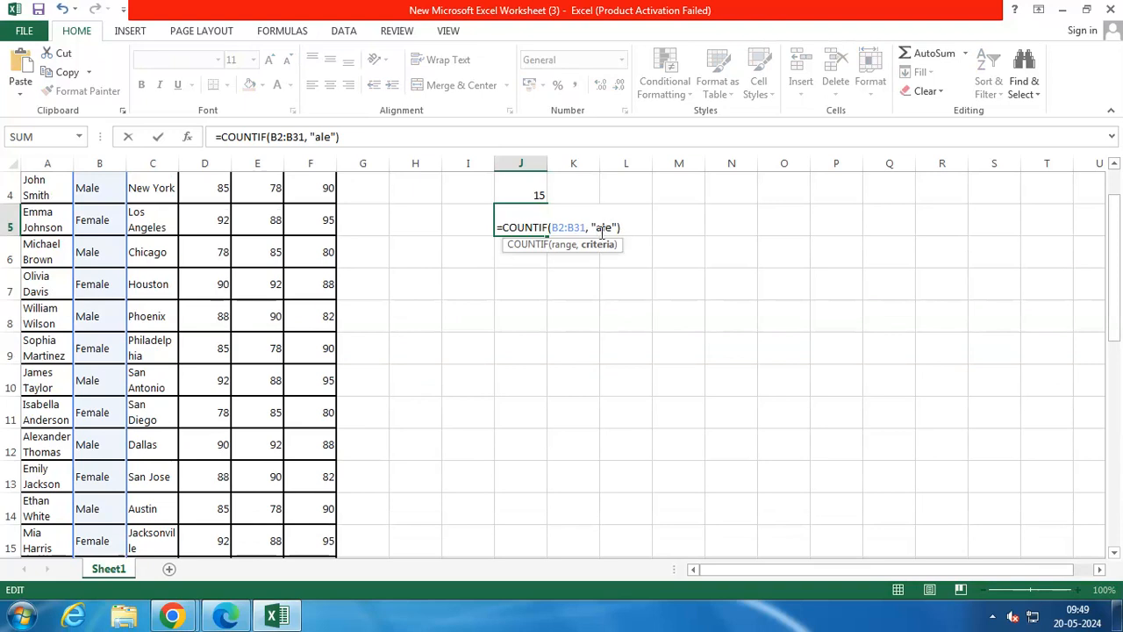
type("f")
key("BackSpace")
type("f")
key("BackSpace")
type("F")
type("em")
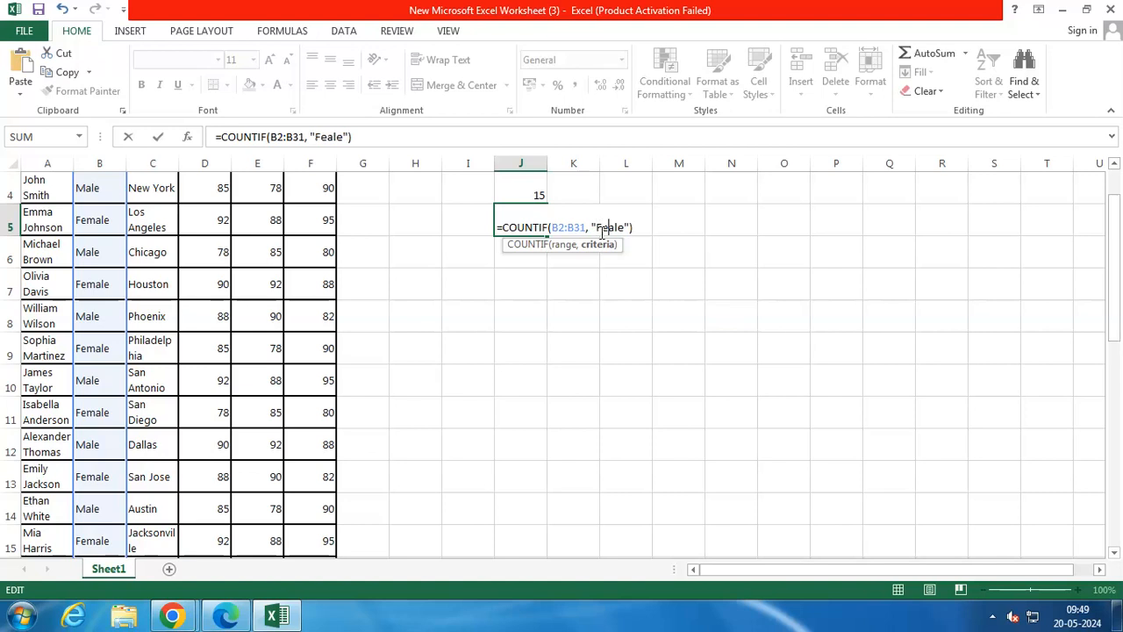
key("Return")
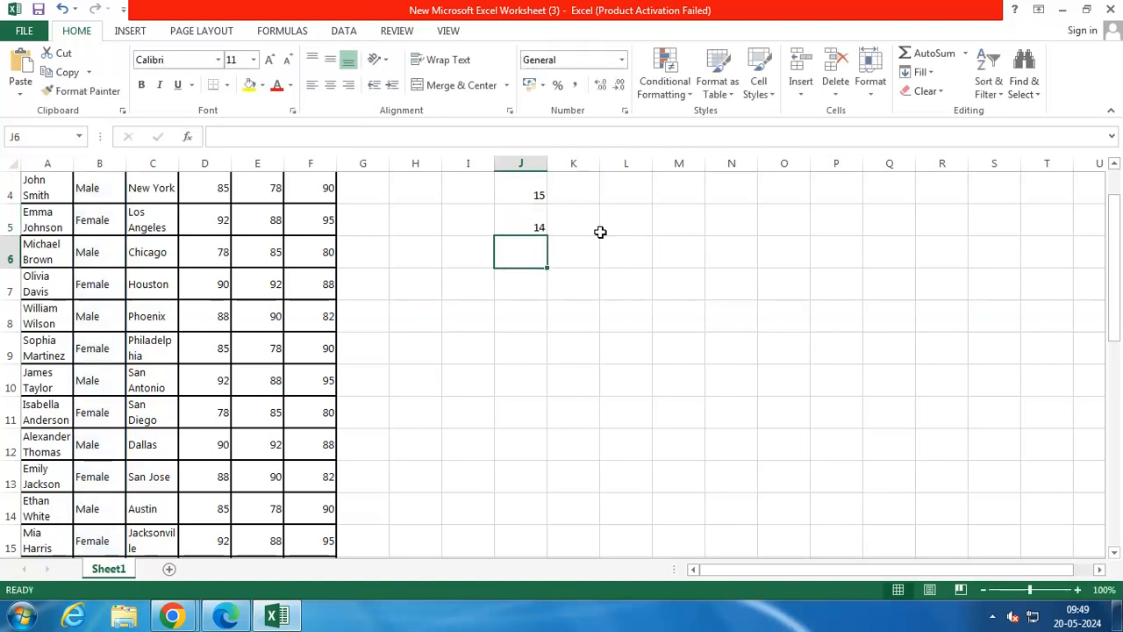
Extend the range of the female count formula in J5 to include the end of the student table
scroll(396, 333, "up", 1)
double_click(516, 299)
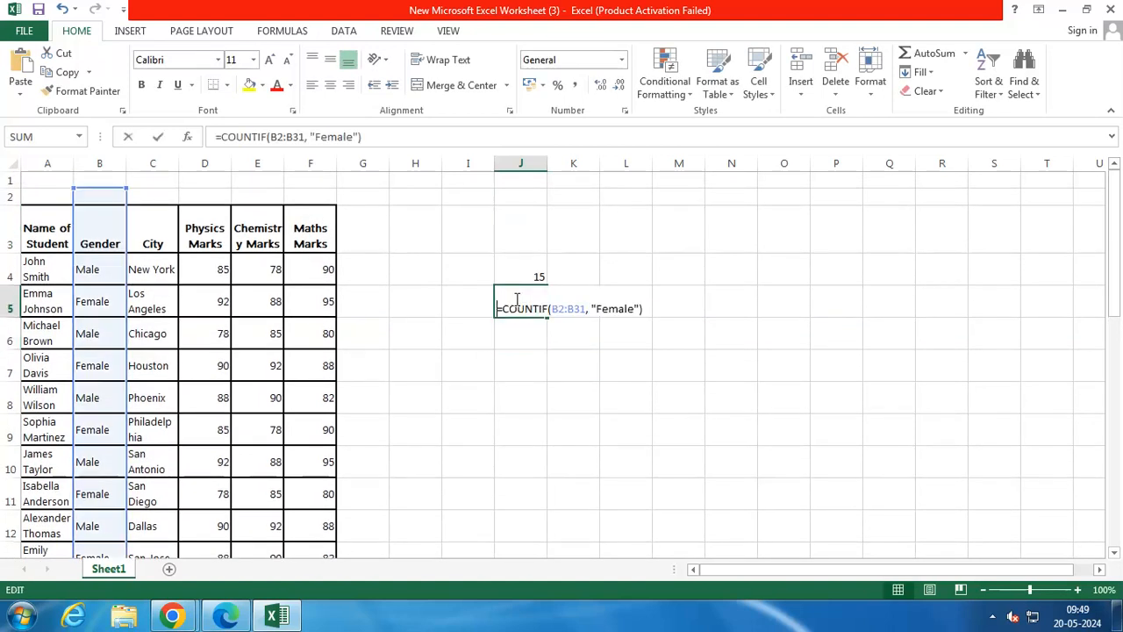
left_click(585, 308)
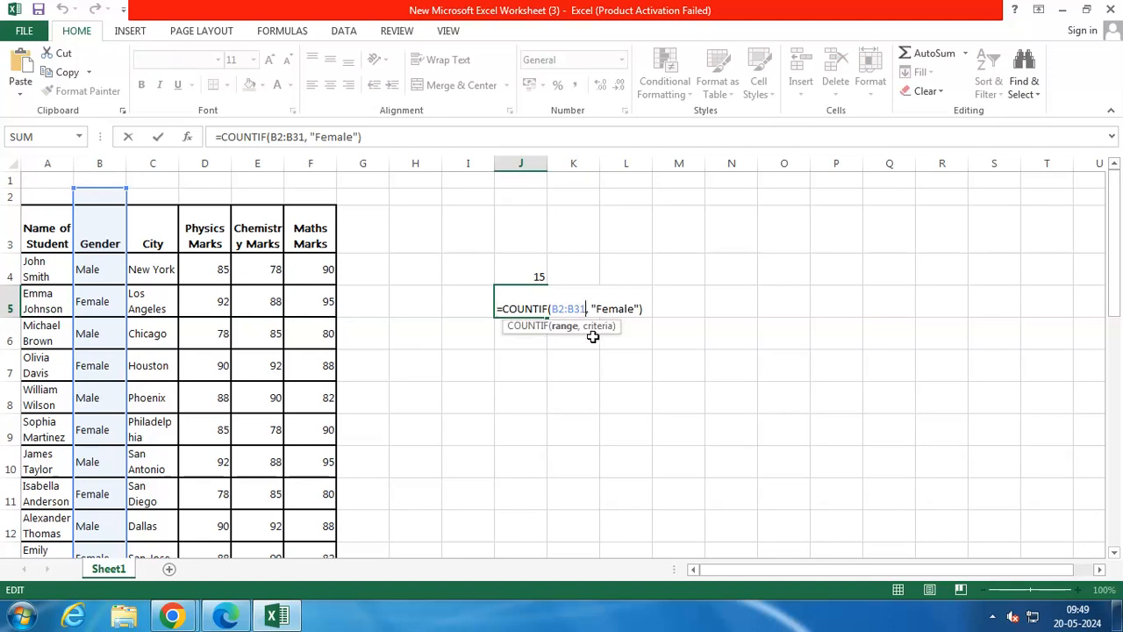
key("Return")
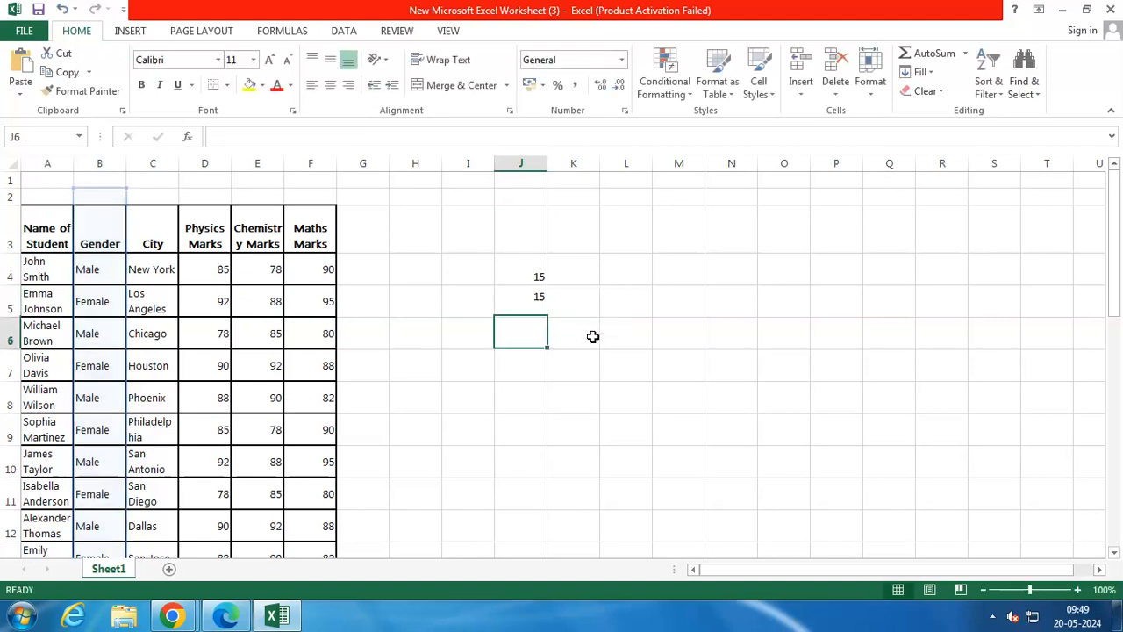
Examine the Gender column down the student table for inconsistent male labels, checking the entry in B28
scroll(480, 362, "down", 1)
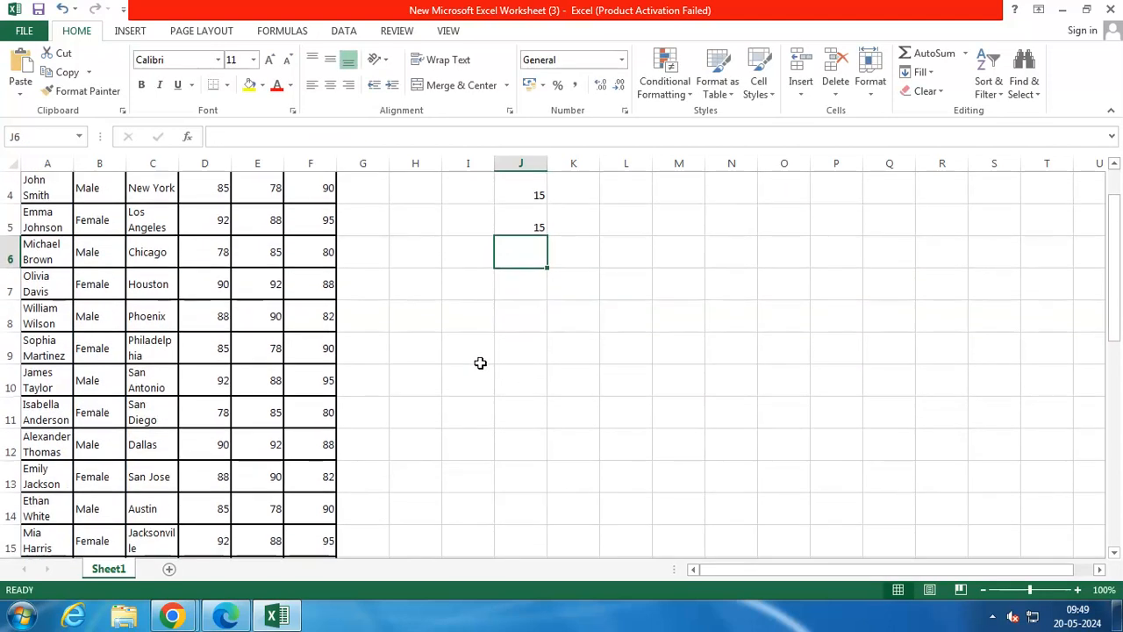
scroll(480, 363, "down", 3)
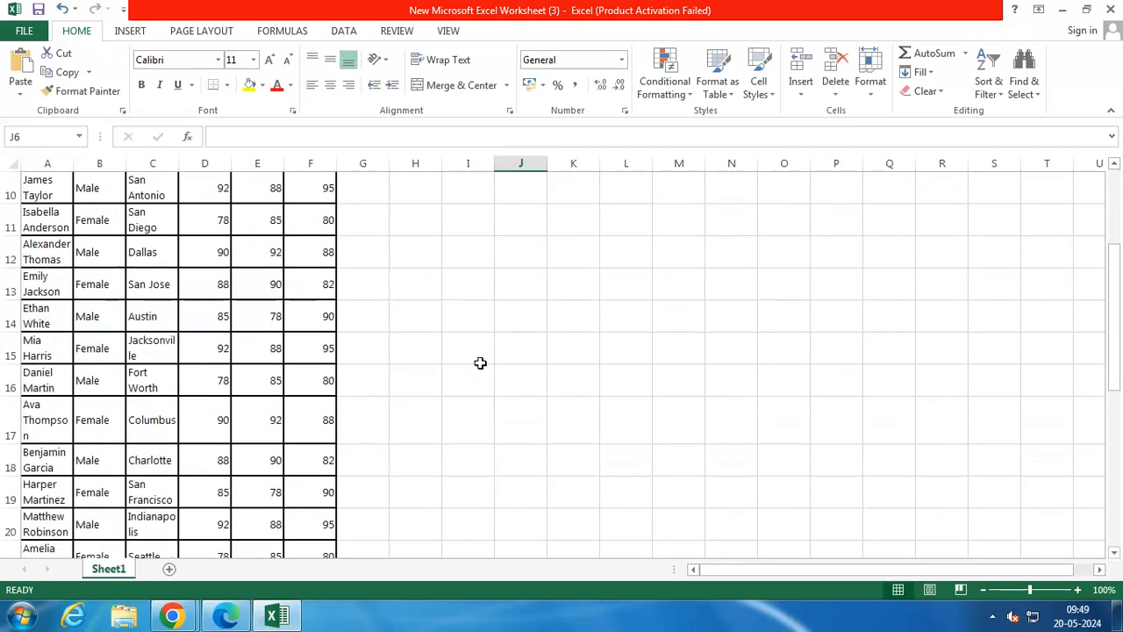
scroll(480, 362, "down", 1)
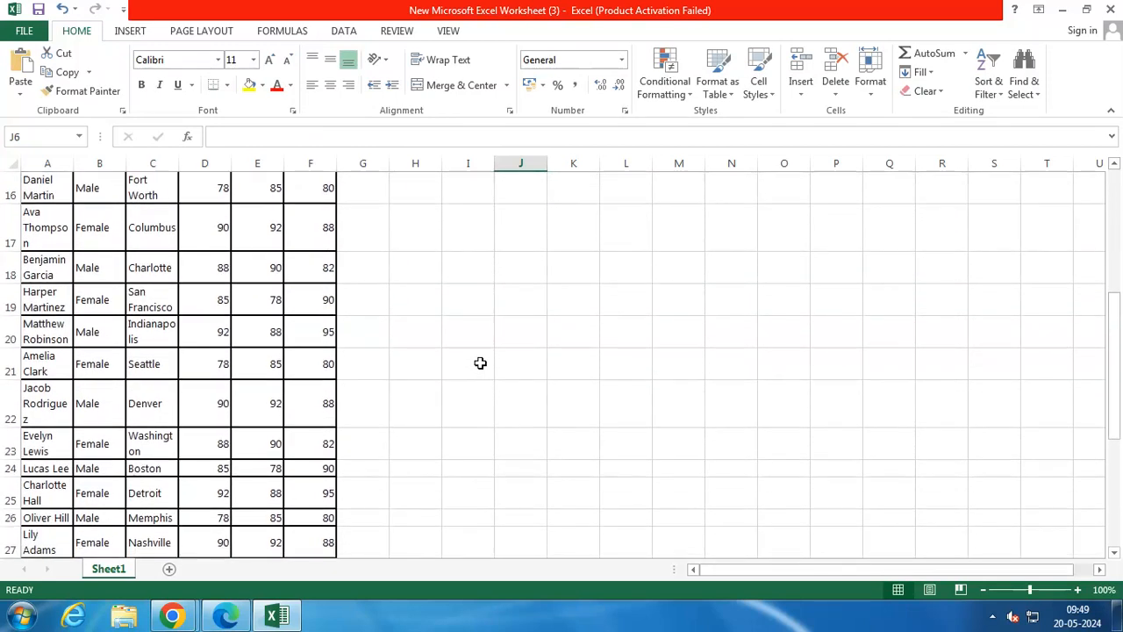
scroll(480, 362, "down", 1)
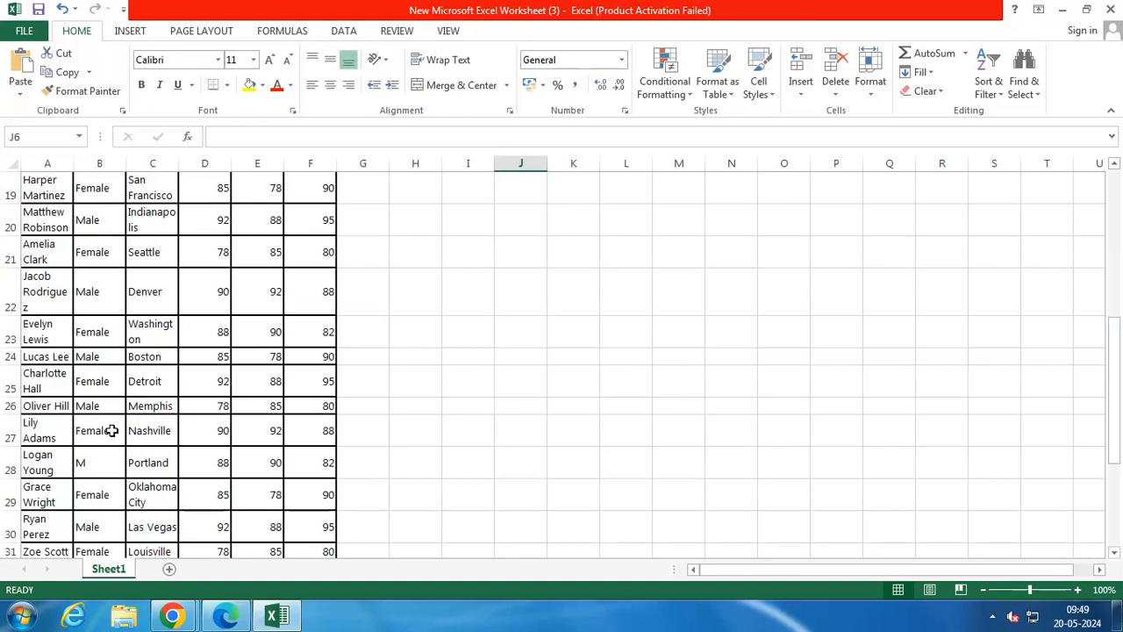
left_click(103, 459)
double_click(107, 465)
left_click(47, 462)
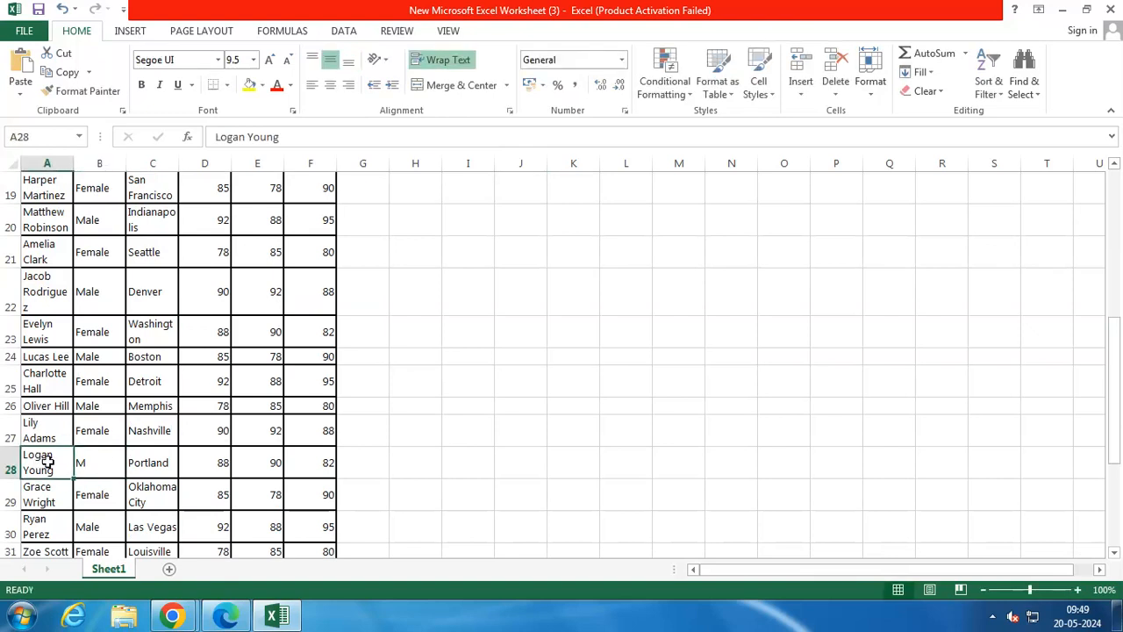
left_click(98, 461)
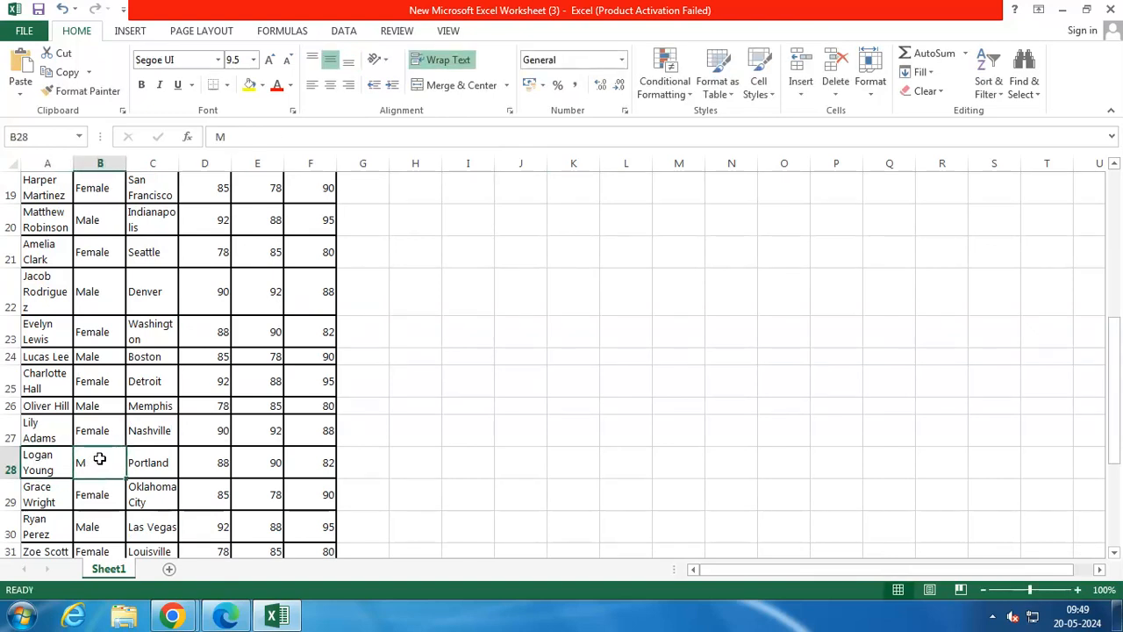
Switch to ChatGPT in Chrome and copy the modified formula =COUNTIF(B2:B31, "Male") + COUNTIF(B2:B31, "M")
mouse_move(219, 619)
mouse_move(172, 617)
left_click(106, 522)
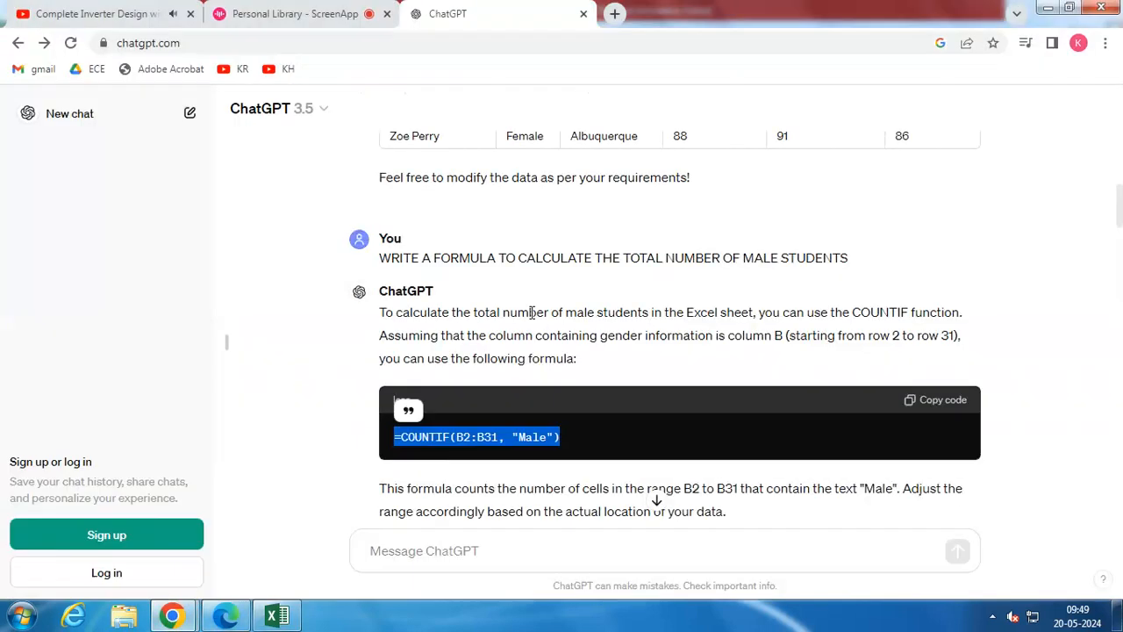
scroll(535, 291, "down", 2)
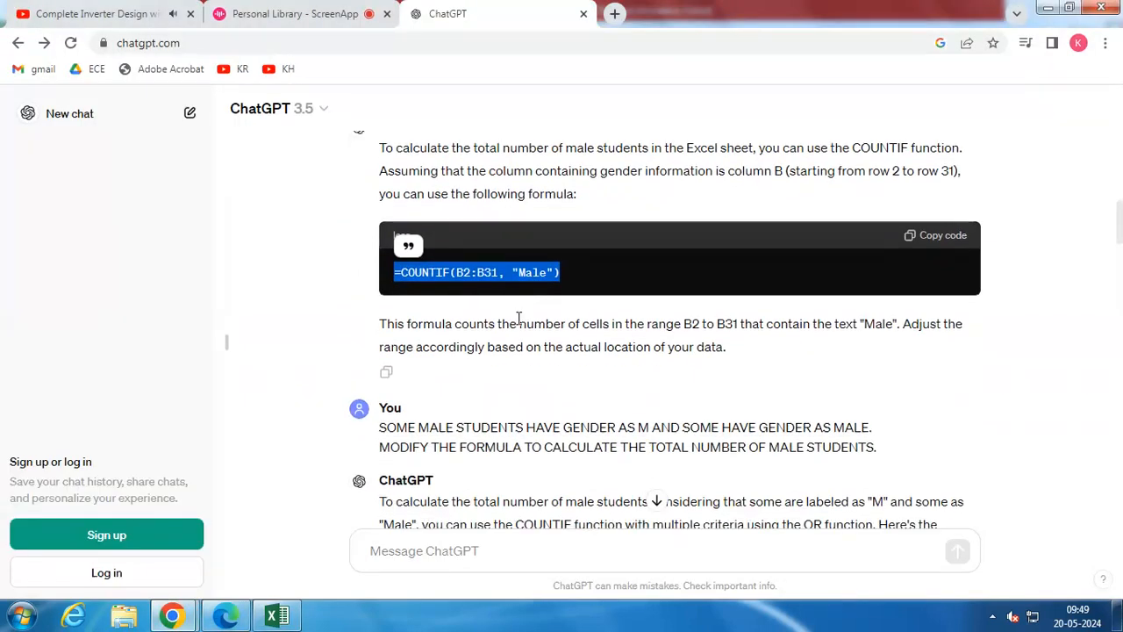
scroll(519, 317, "down", 1)
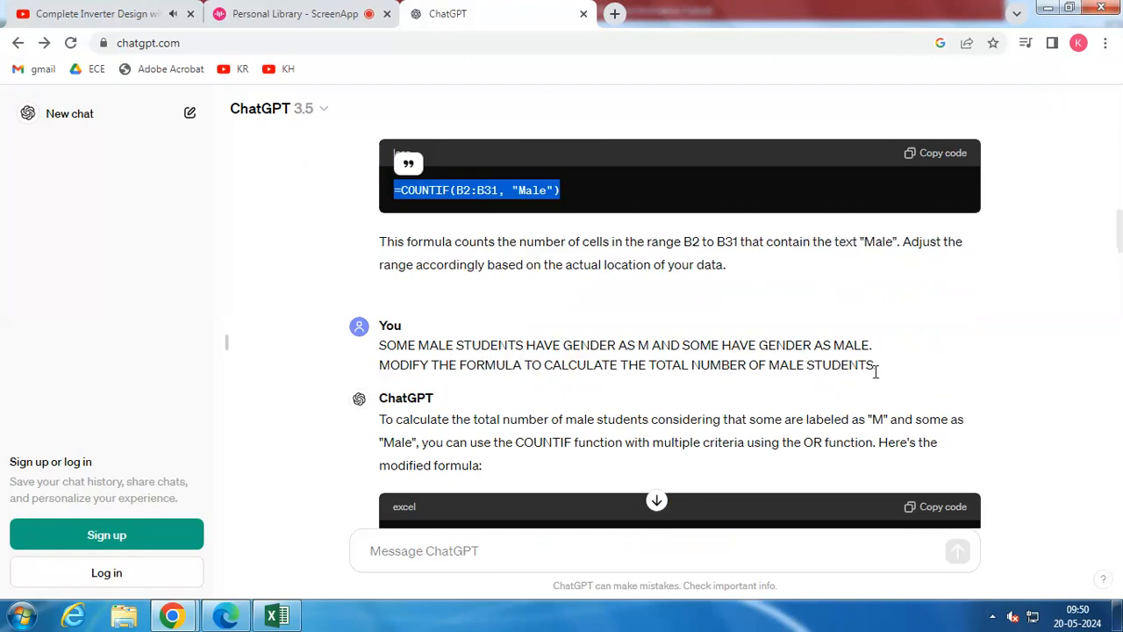
left_click(360, 13)
left_click(458, 11)
scroll(448, 286, "down", 2)
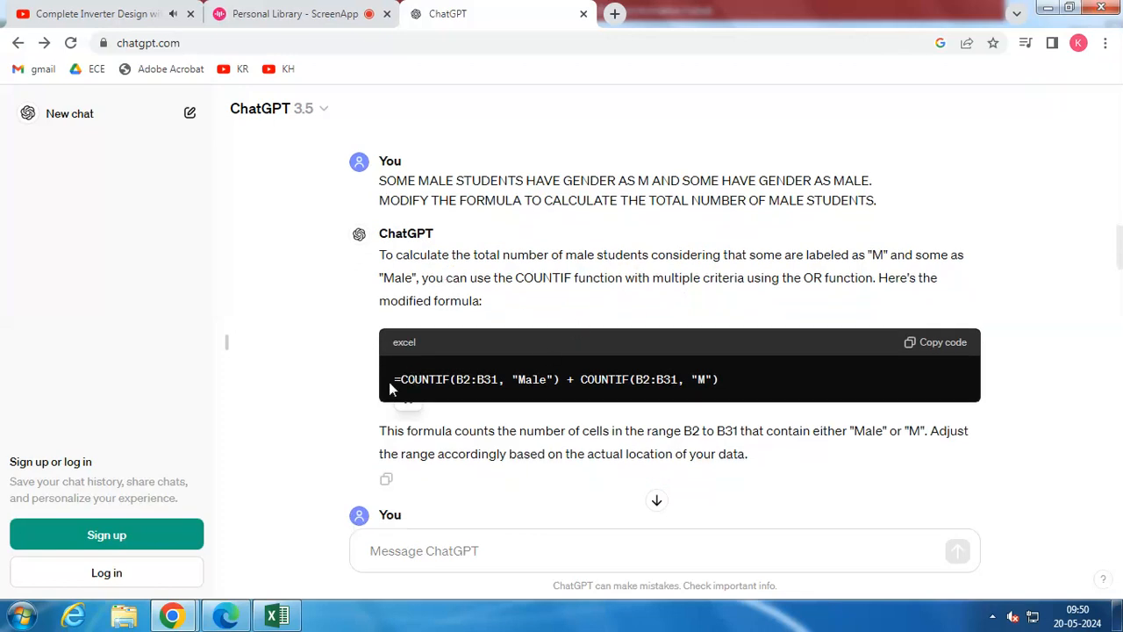
left_click_drag(393, 379, 727, 383)
key("ctrl+c")
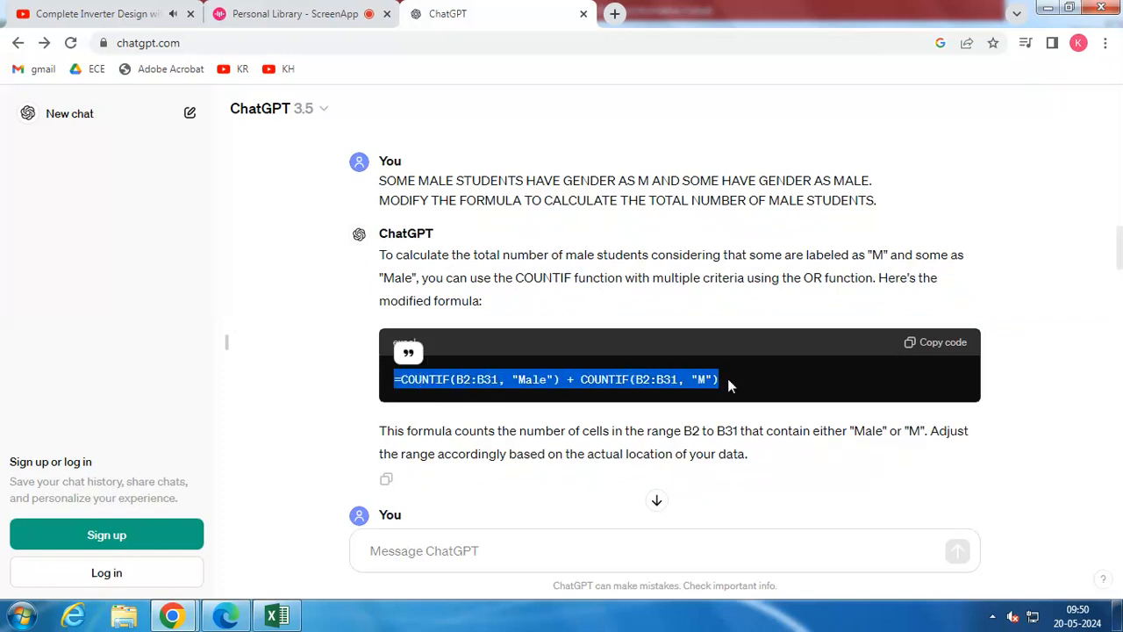
Switch to Excel and paste the copied two-part COUNTIF formula into cell J6
left_click(295, 617)
scroll(481, 293, "up", 6)
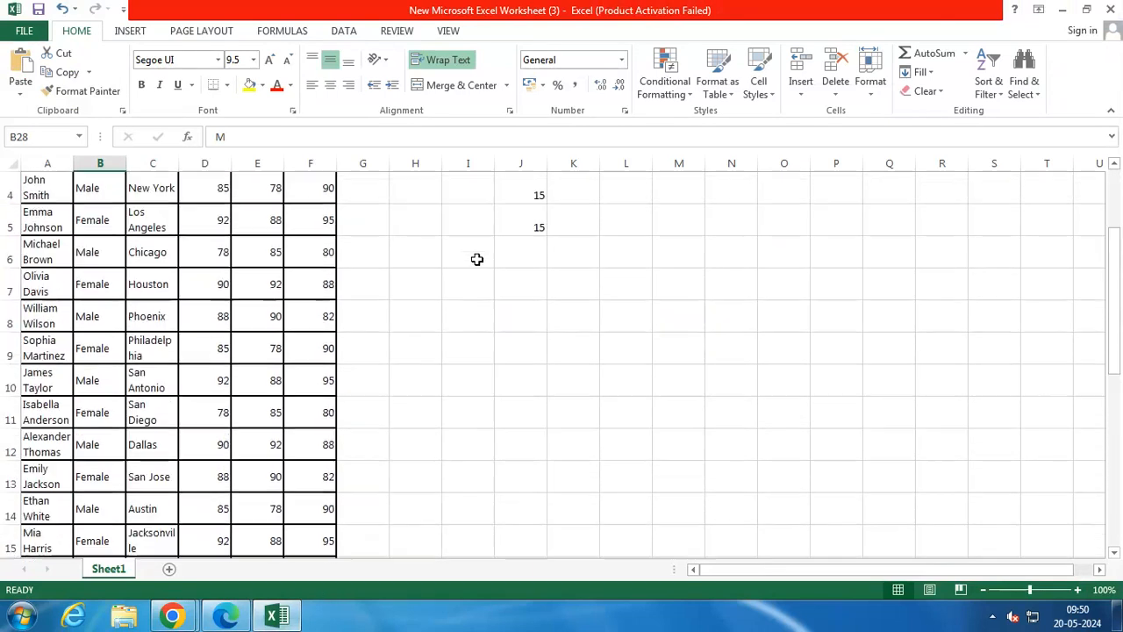
double_click(513, 338)
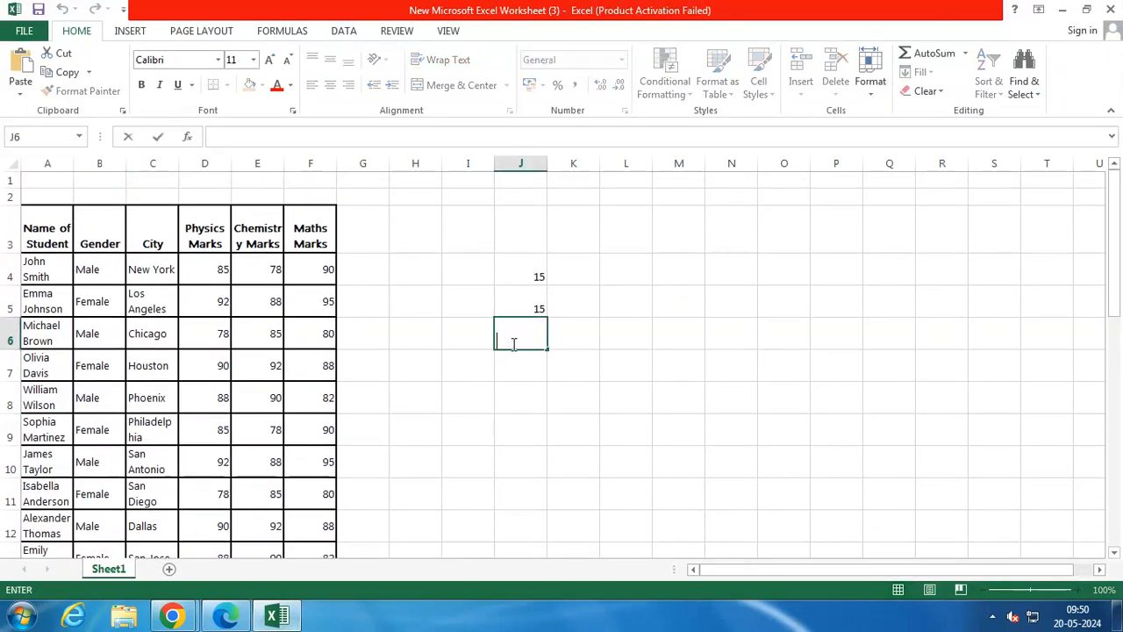
key("ctrl+v")
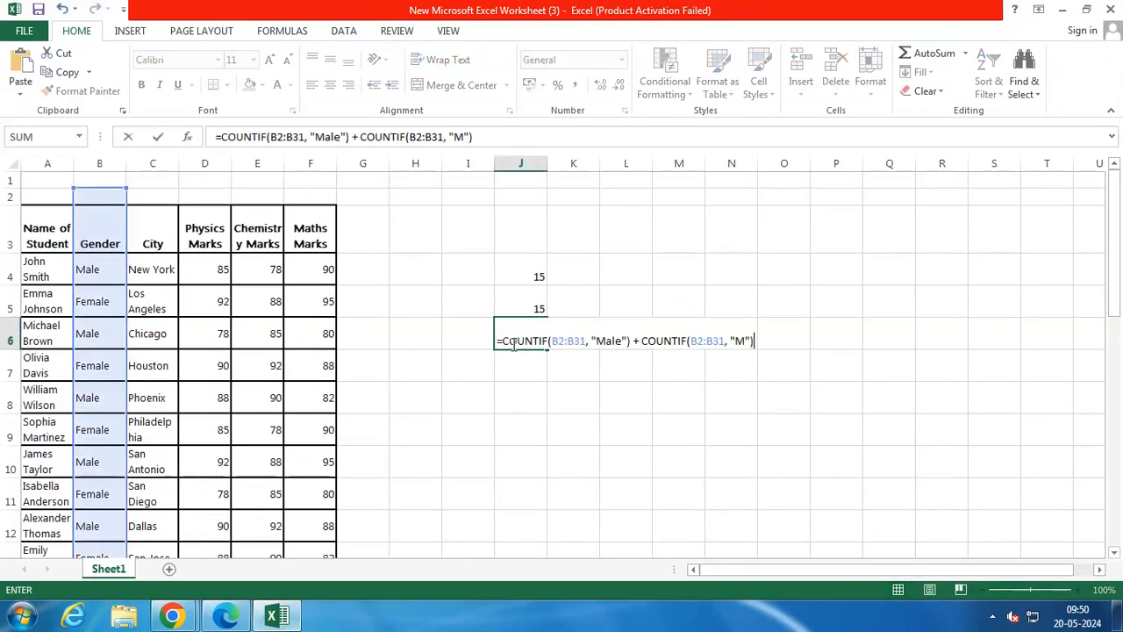
Change both ranges of the male count formula in J6 to B2:B34 and check the entered formula
left_click(584, 344)
key("BackSpace")
type("4")
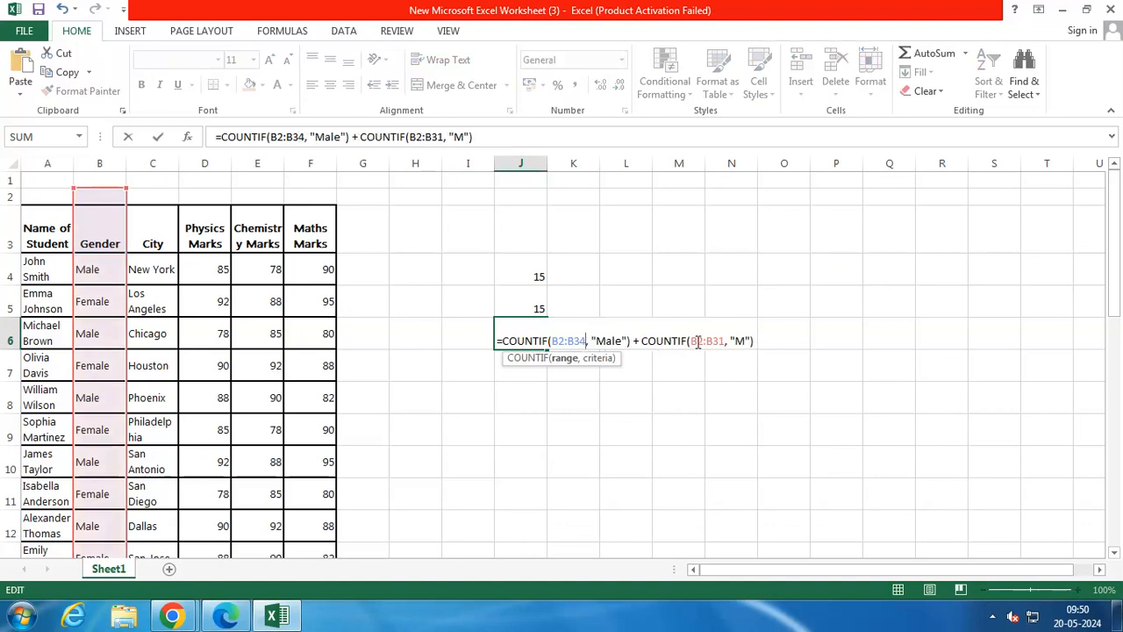
left_click(726, 341)
key("BackSpace")
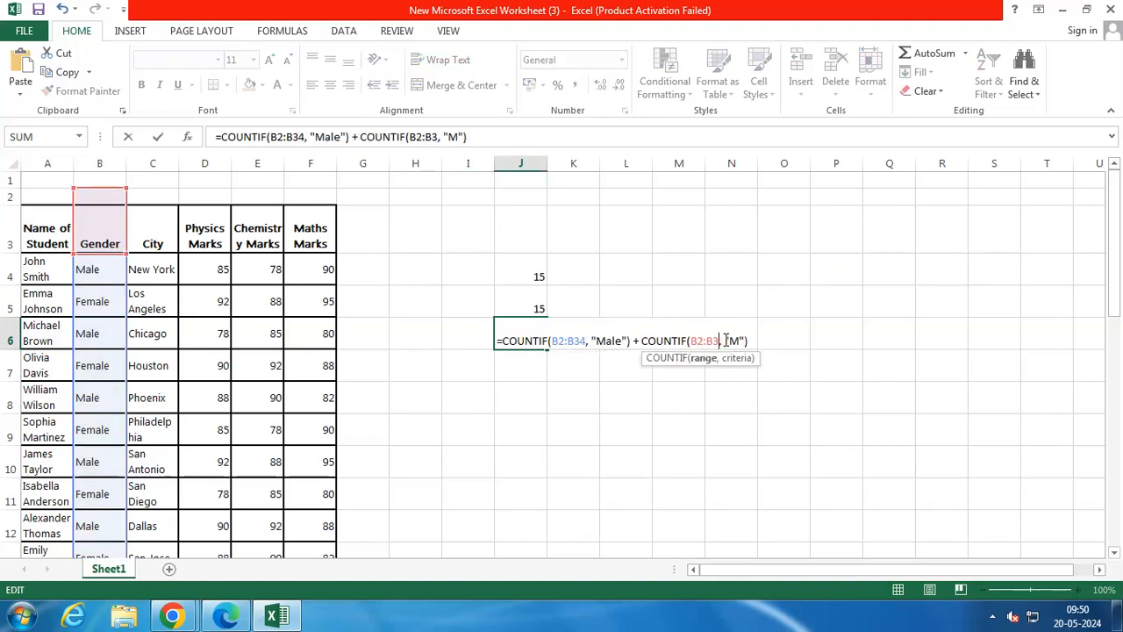
type("4")
key("Return")
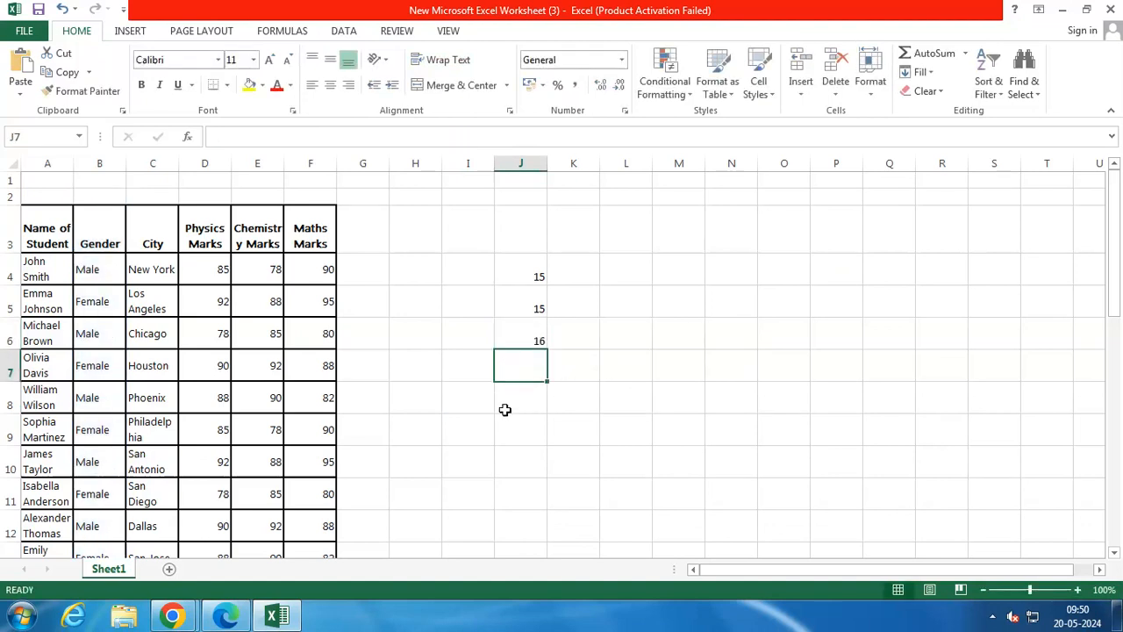
left_click(525, 341)
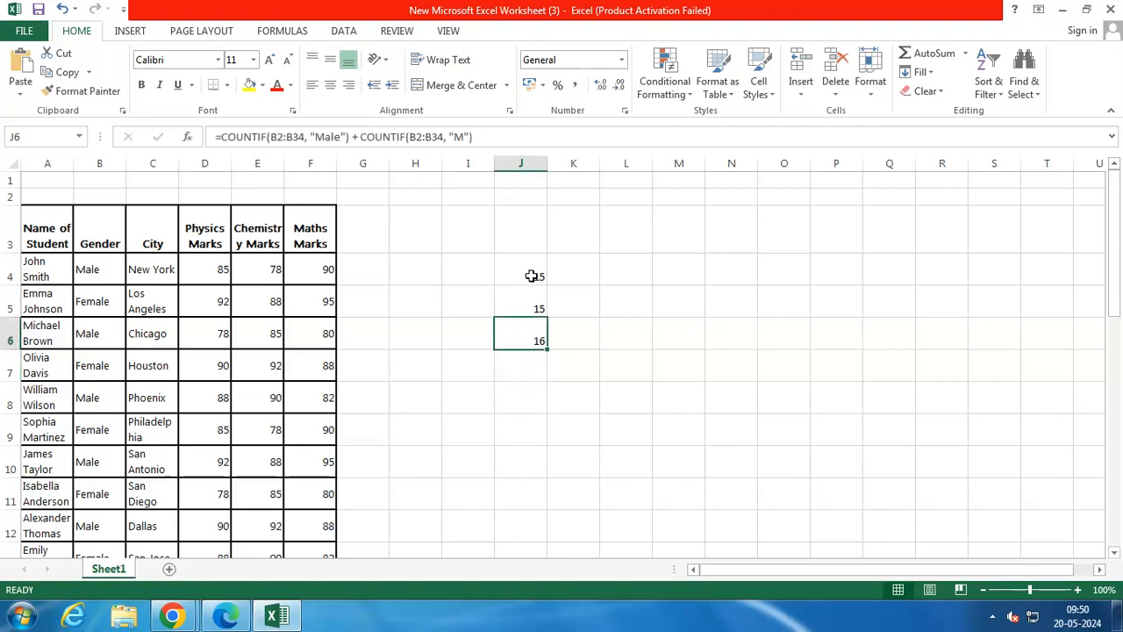
Switch to ChatGPT in Chrome and read the breakdown of the COUNTIF formula, from its range and conditions to the summary
left_click(172, 615)
left_click(166, 553)
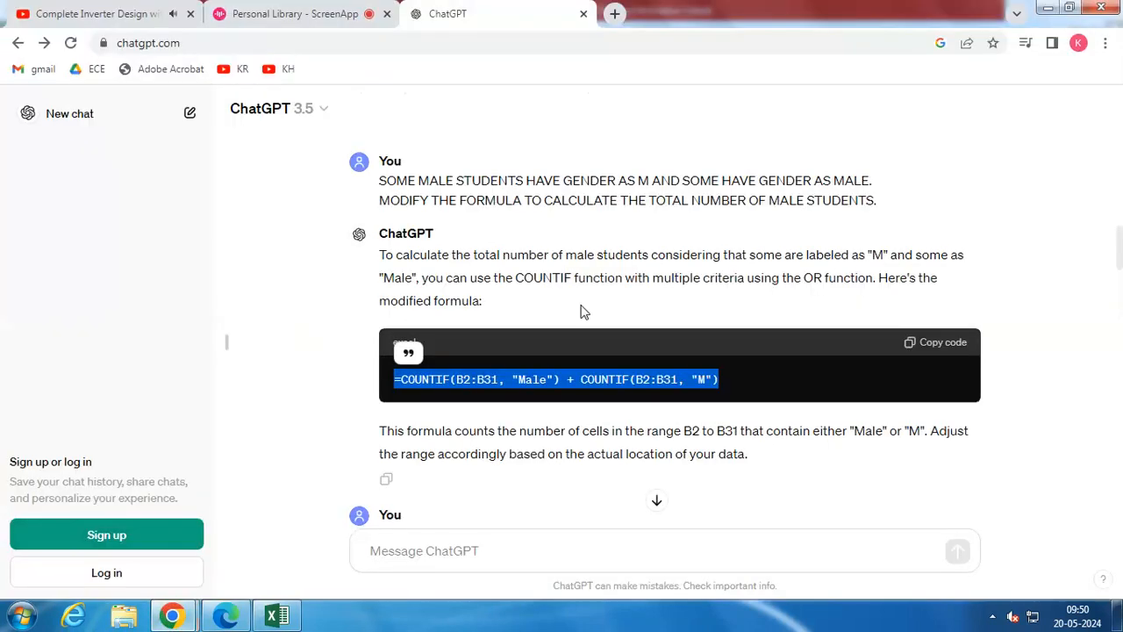
scroll(583, 308, "down", 2)
scroll(583, 314, "down", 2)
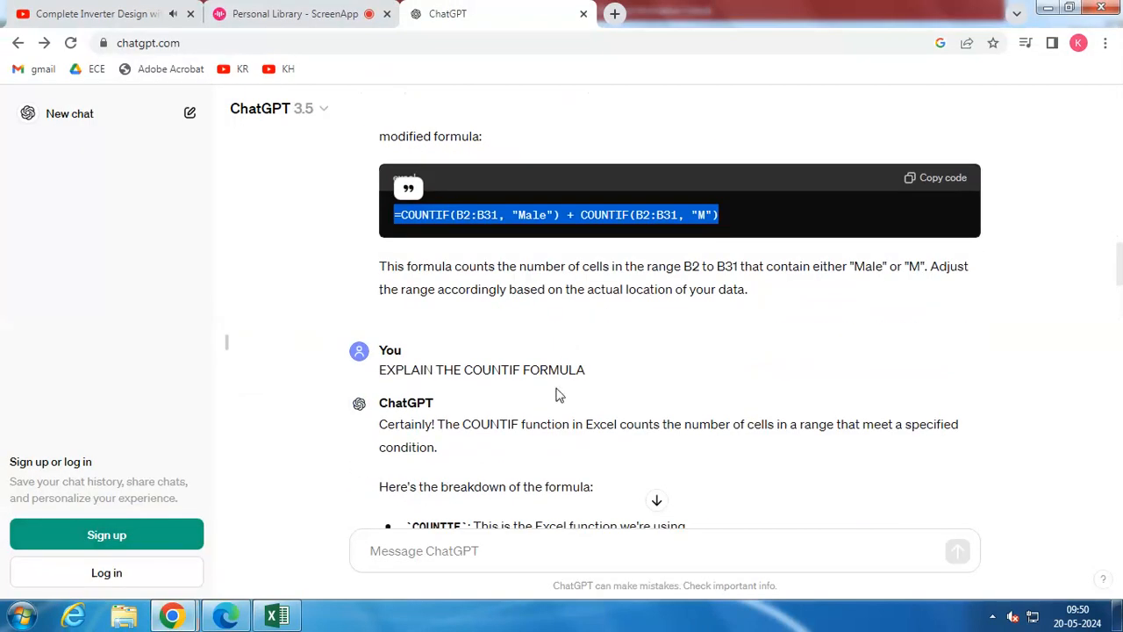
scroll(555, 390, "down", 2)
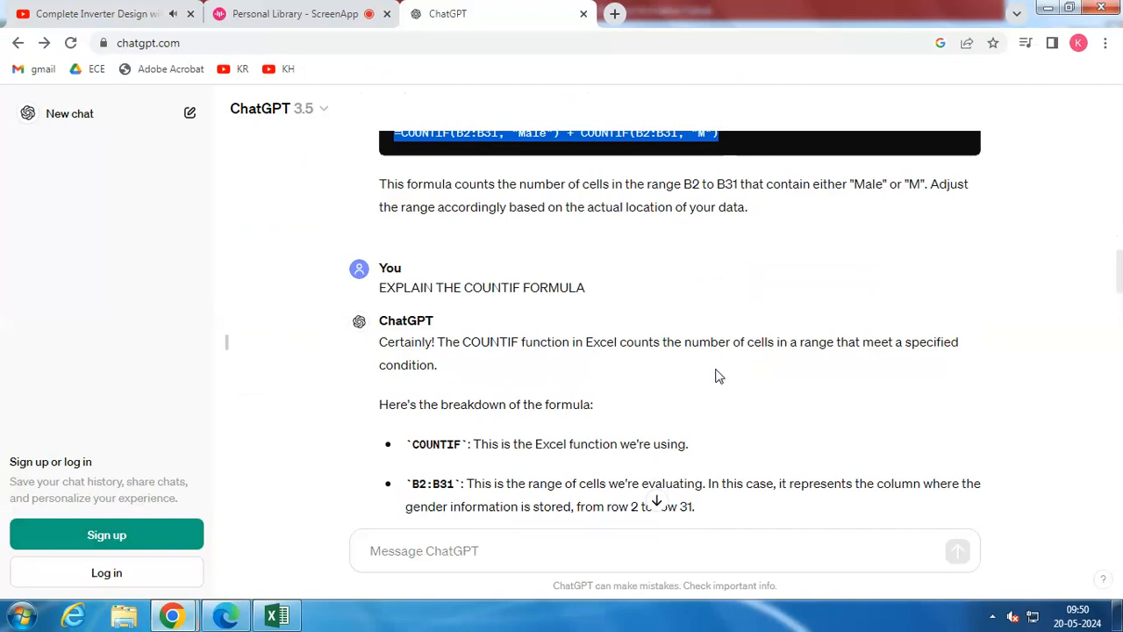
scroll(589, 394, "down", 2)
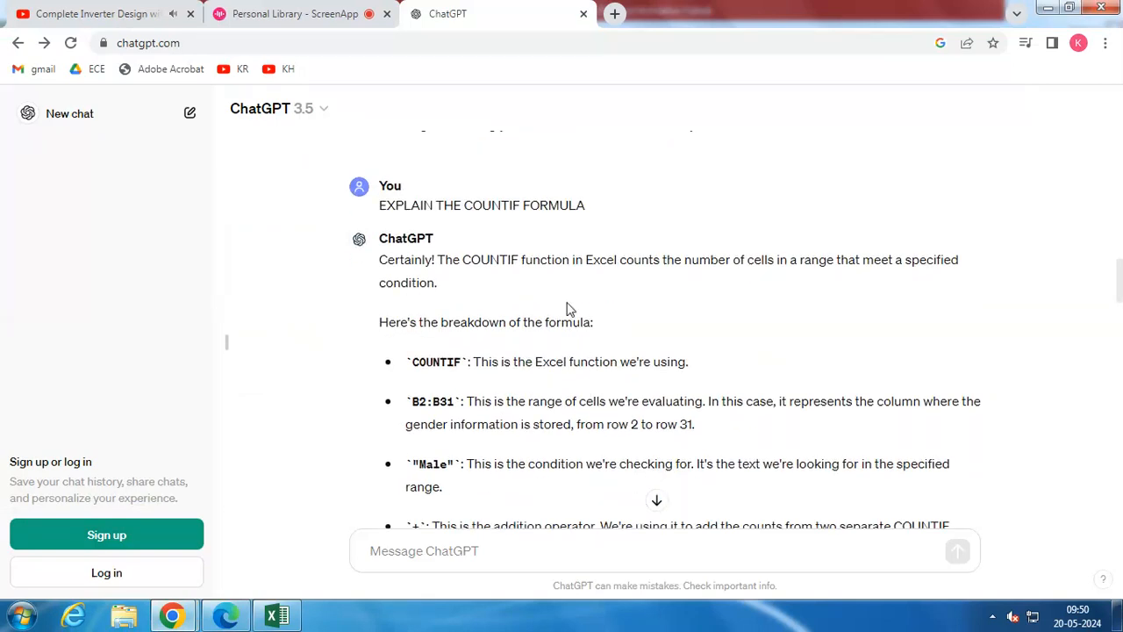
scroll(566, 307, "down", 2)
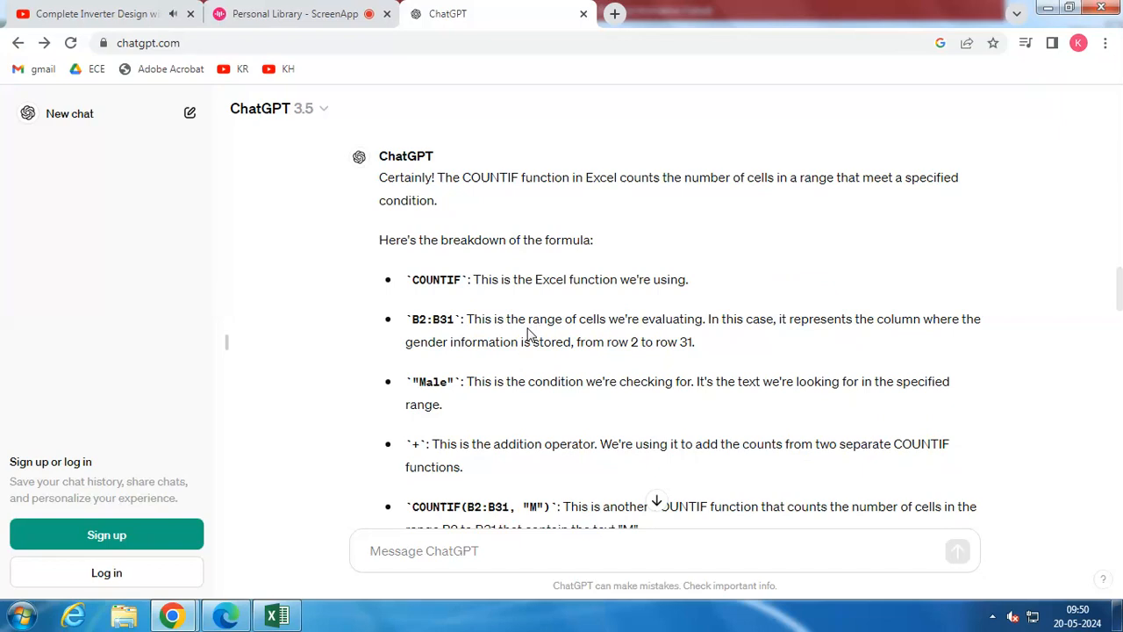
scroll(521, 329, "down", 1)
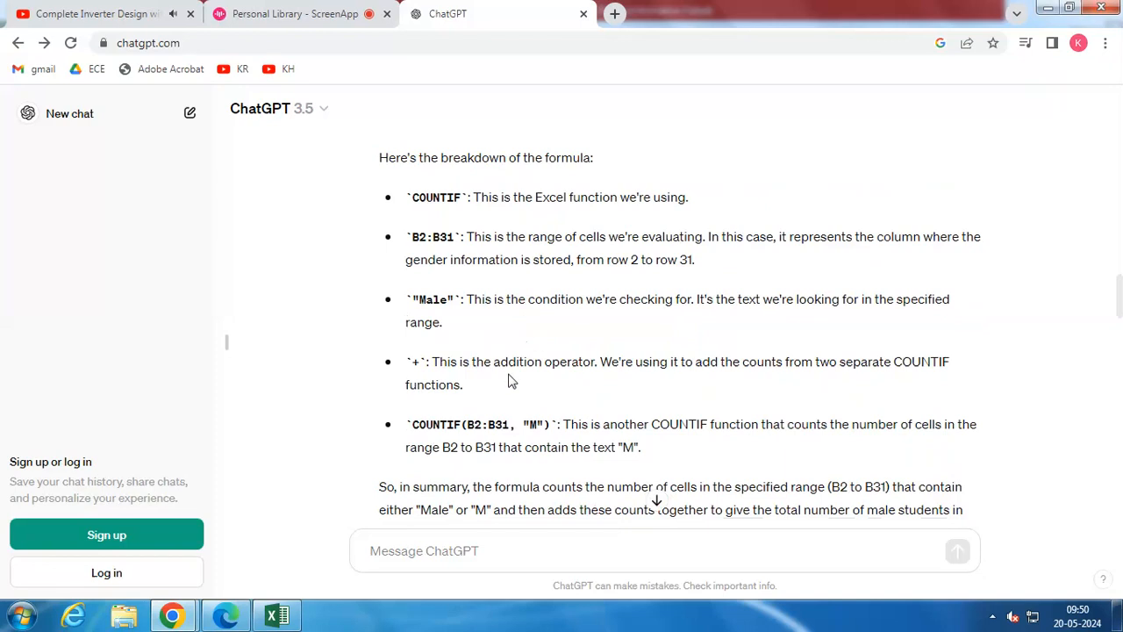
scroll(511, 381, "down", 1)
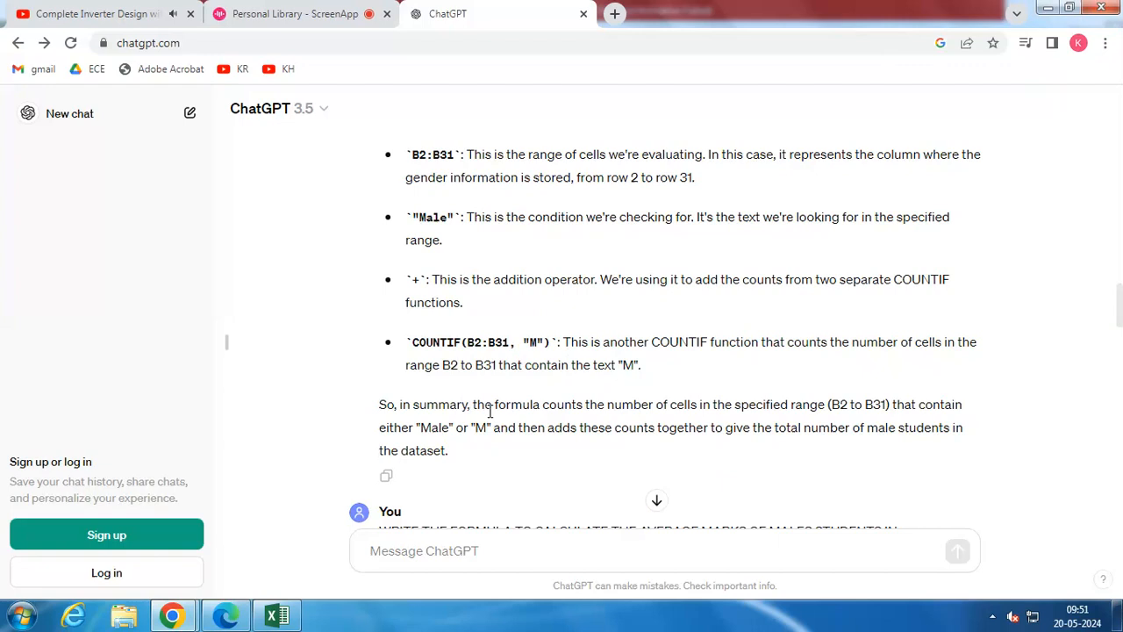
scroll(446, 383, "down", 1)
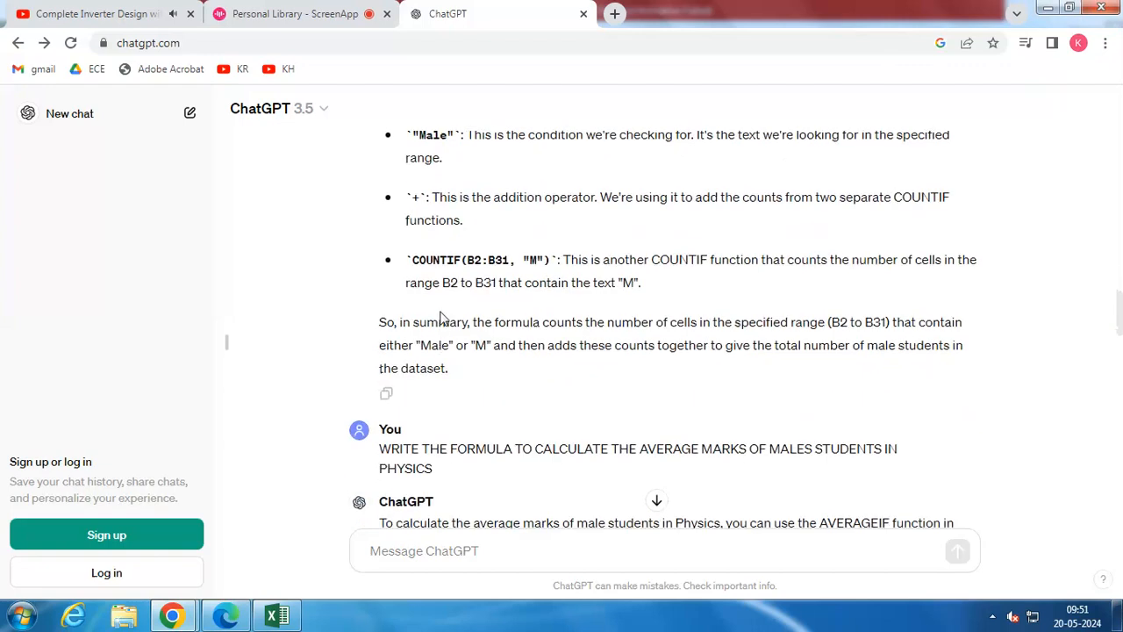
scroll(441, 318, "up", 1)
left_click(289, 13)
left_click(519, 8)
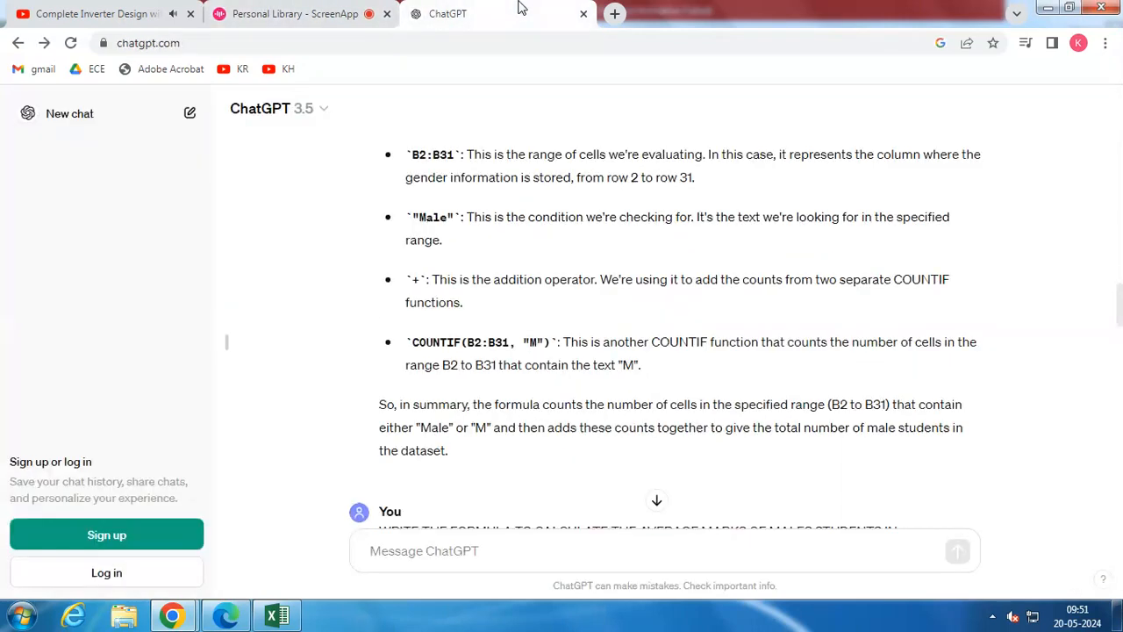
Copy the formula for the male students' average Physics marks, =AVERAGEIF(B2:B31, "Male", D2:D31), from the ChatGPT conversation
scroll(504, 333, "down", 2)
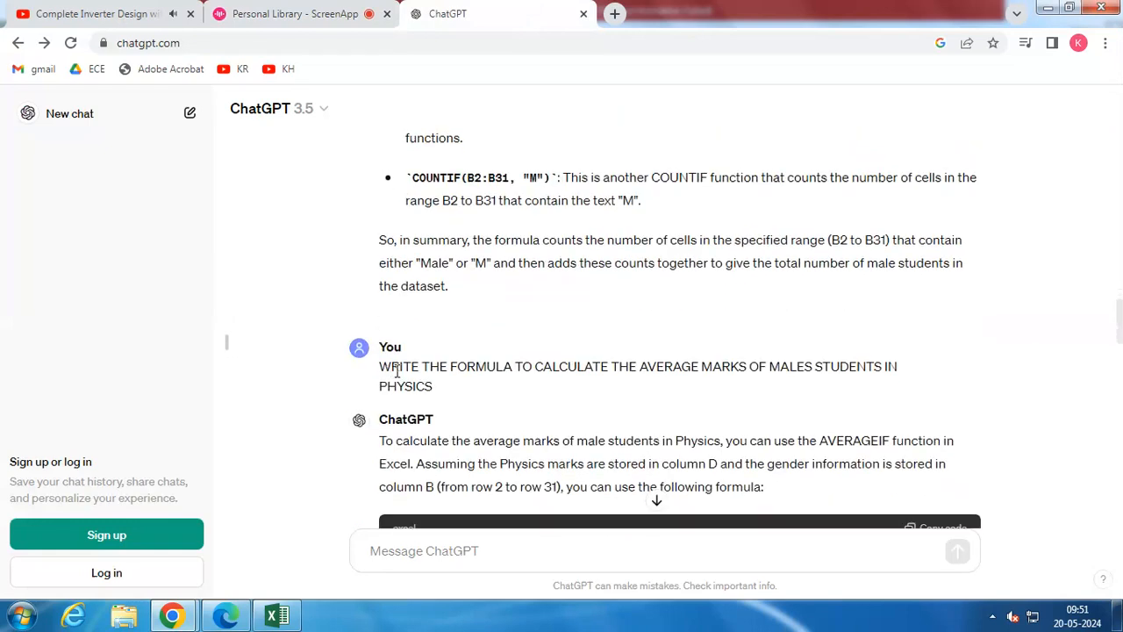
scroll(396, 370, "down", 1)
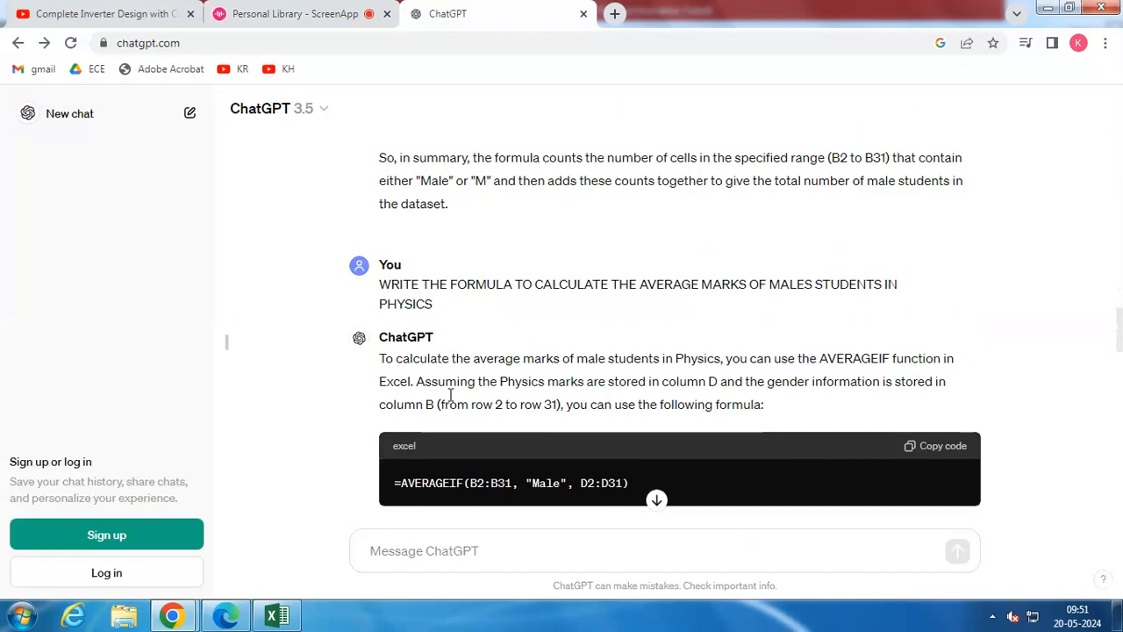
left_click_drag(395, 483, 652, 488)
key("ctrl+c")
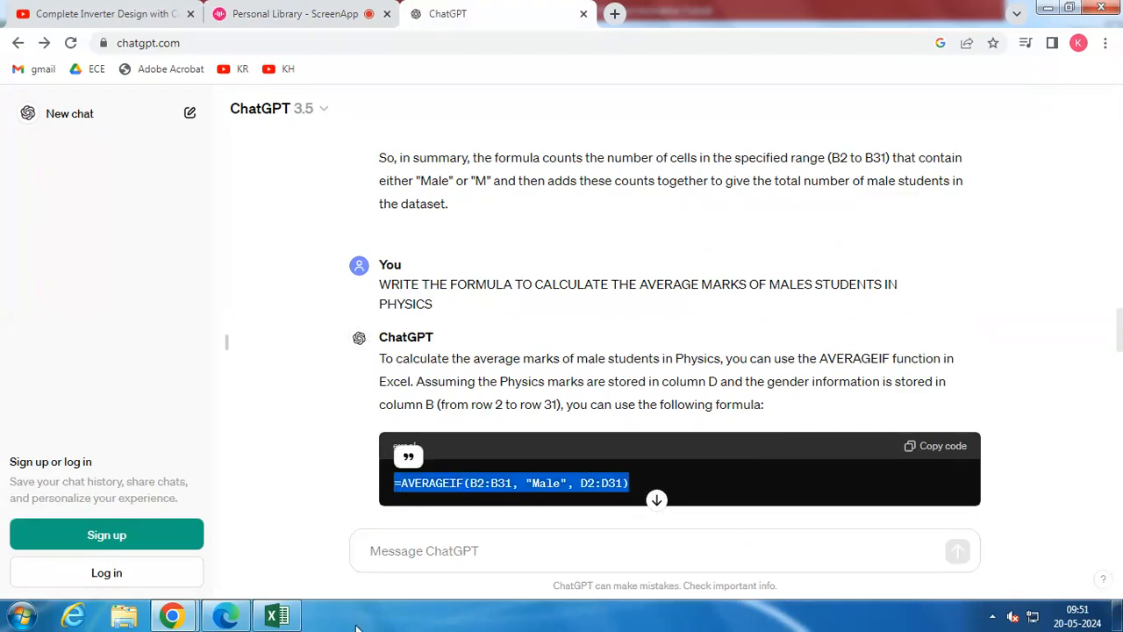
Switch to Excel, enter the copied AVERAGEIF formula in cell J7 and check the cell
left_click(278, 615)
left_click(523, 364)
double_click(523, 364)
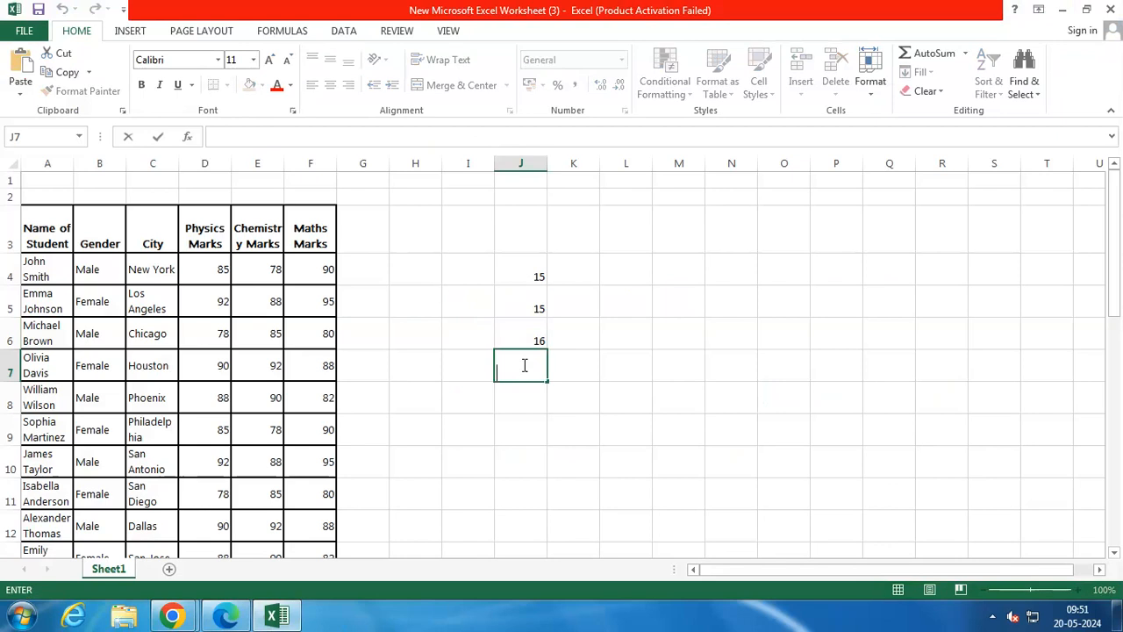
key("ctrl+v")
key("Return")
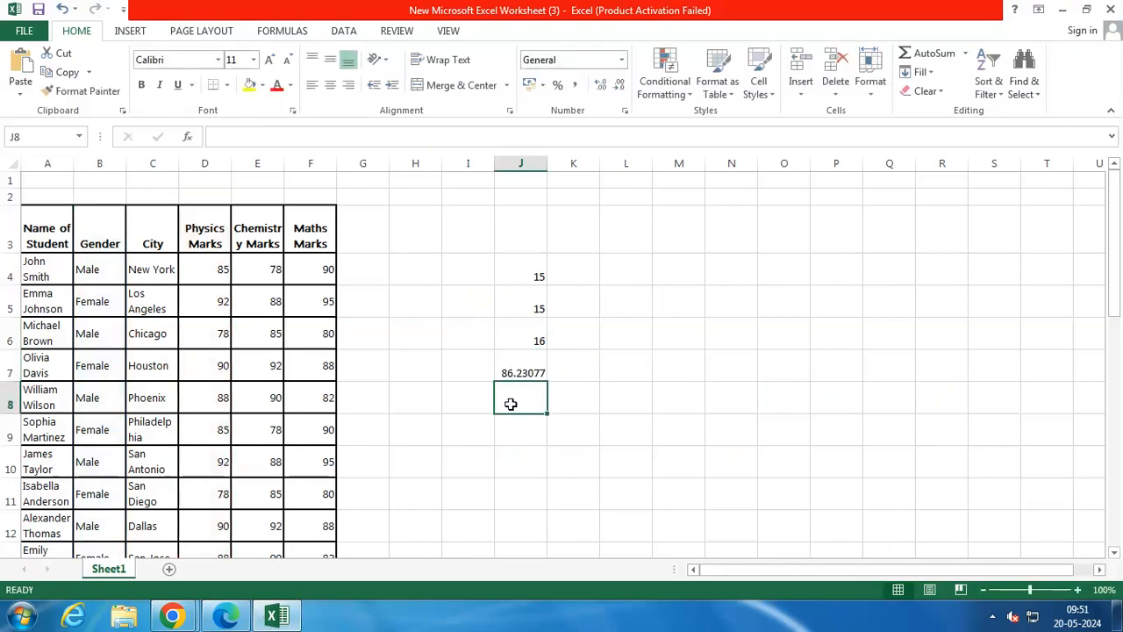
left_click(519, 373)
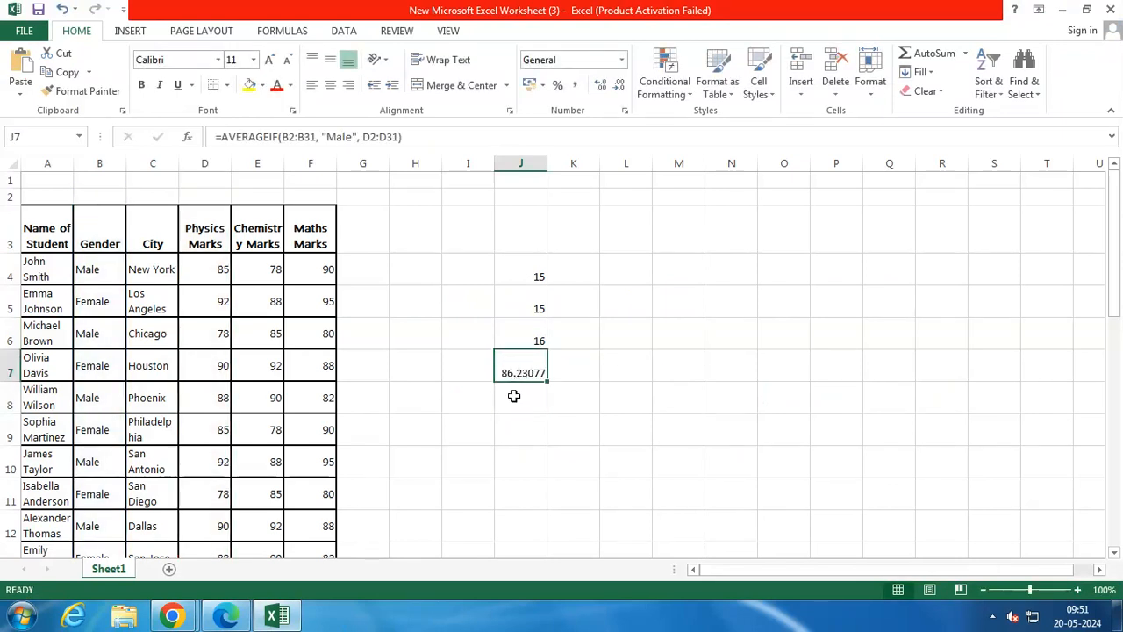
Switch to ChatGPT in Chrome and copy the modified formula =AVERAGEIFS(D2:D31, B2:B31, "Male") + AVERAGEIFS(D2:D31, B2:B31, "M")
left_click(179, 619)
left_click(171, 527)
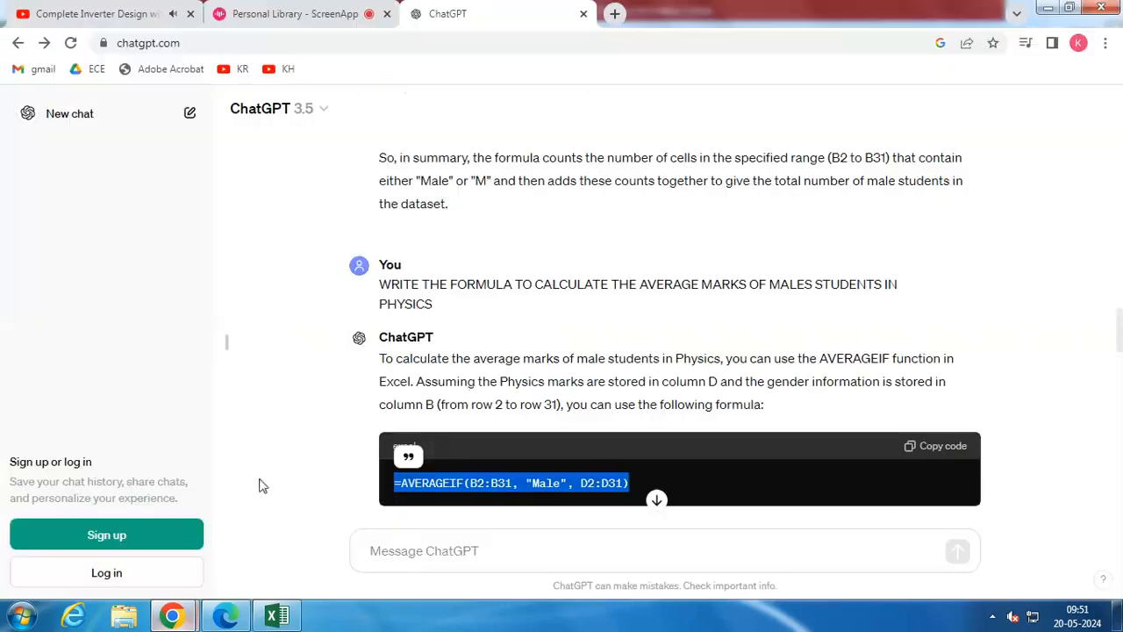
scroll(480, 425, "down", 1)
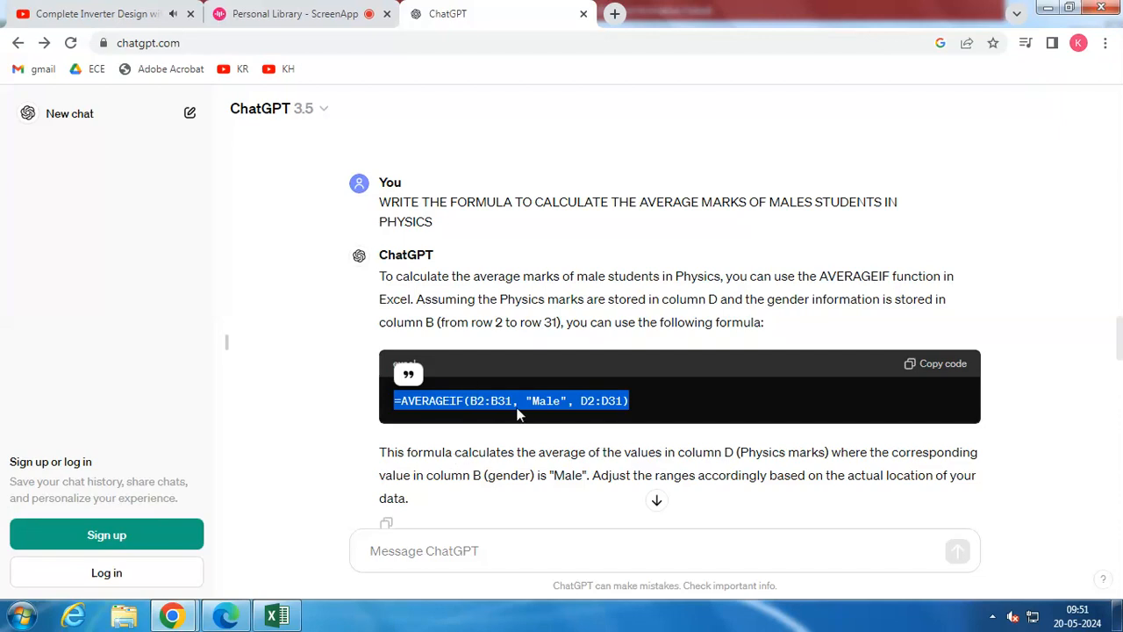
scroll(492, 438, "down", 2)
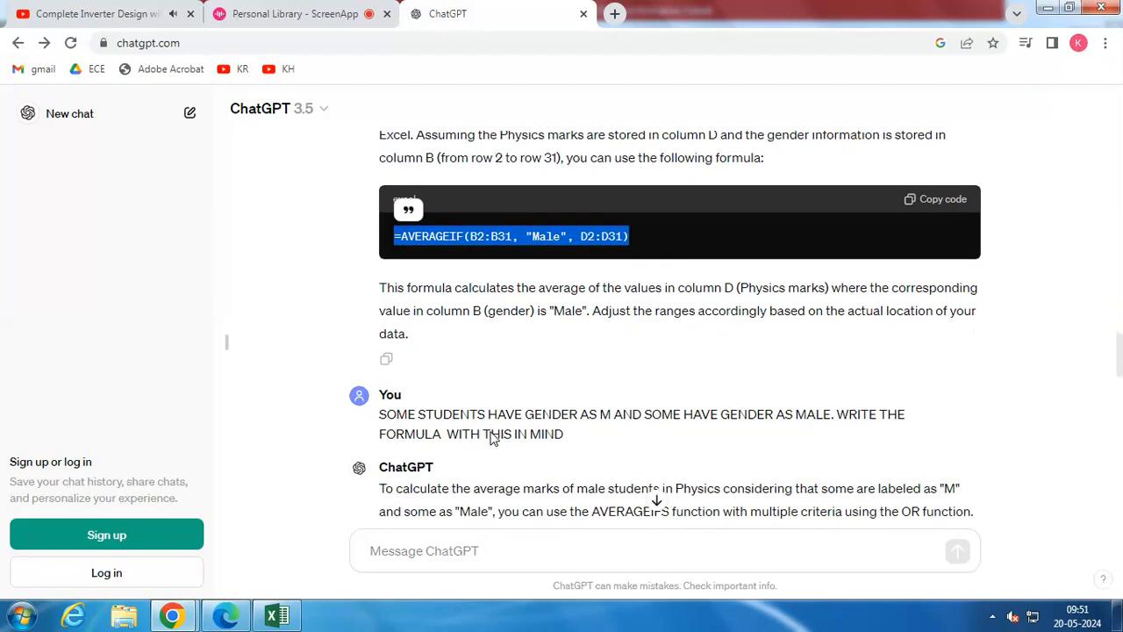
scroll(492, 431, "down", 1)
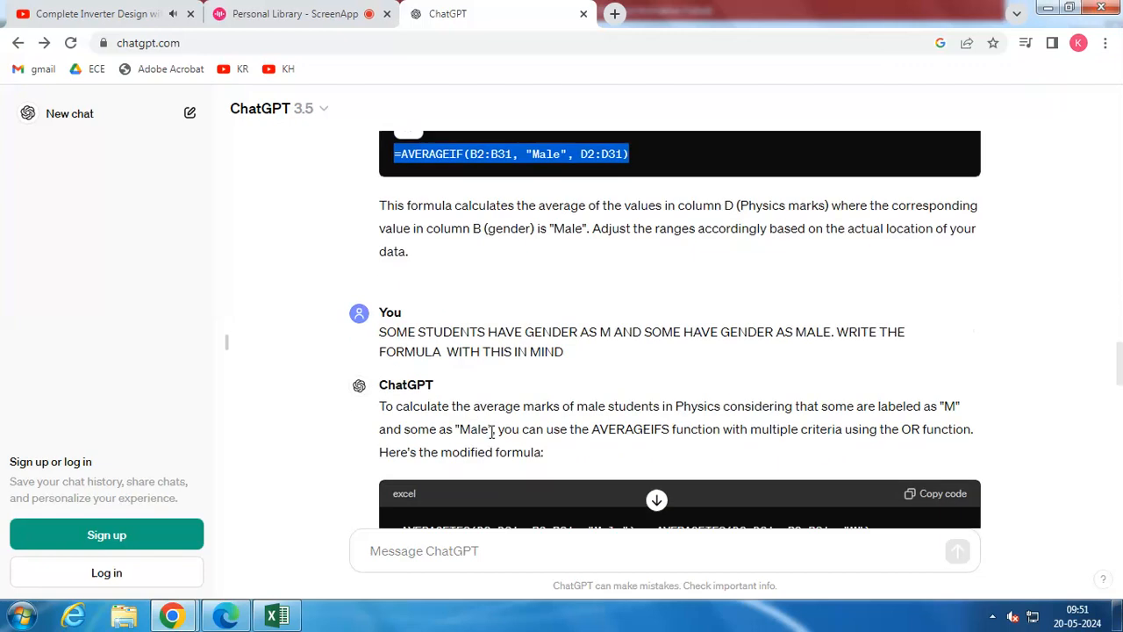
scroll(419, 429, "down", 1)
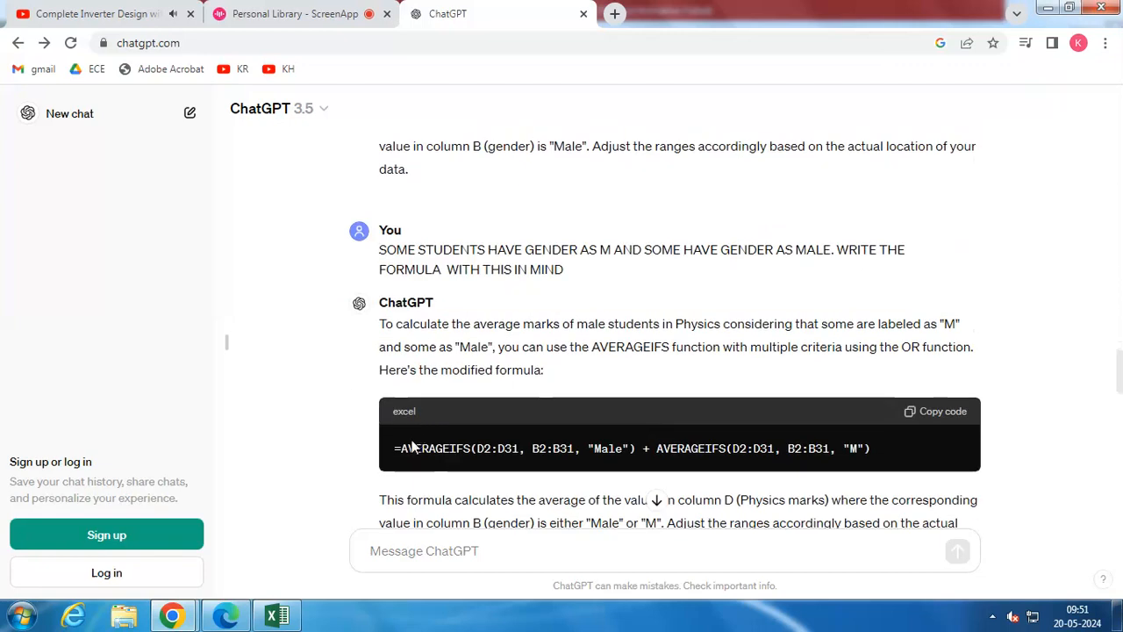
left_click_drag(394, 448, 873, 465)
key("ctrl+c")
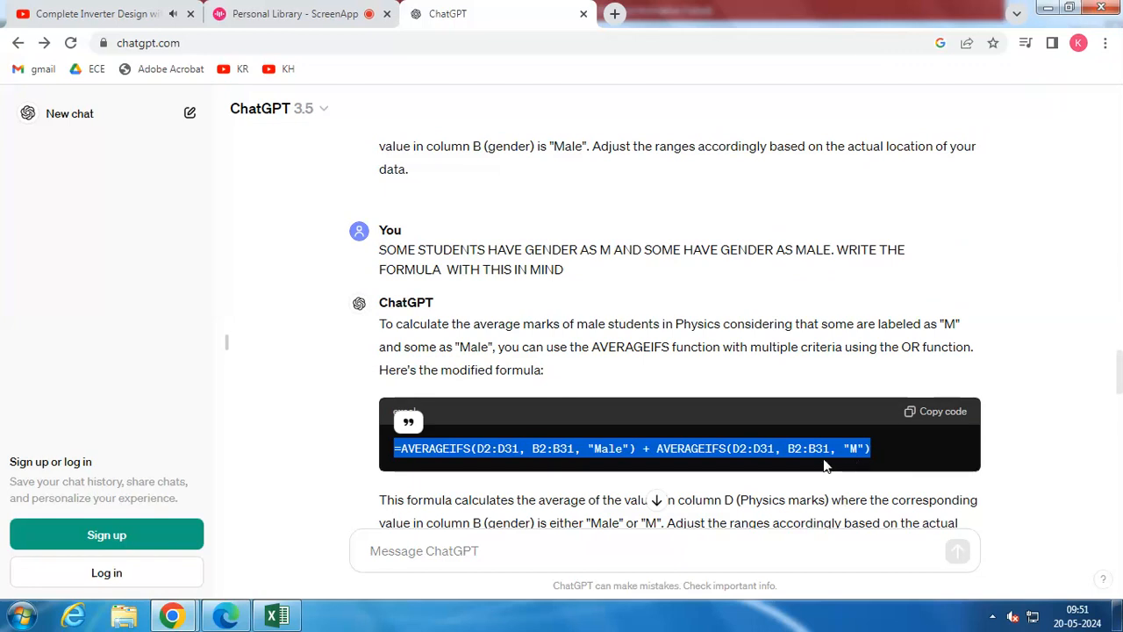
Switch to Excel and enter the copied formula =AVERAGEIFS(D2:D31, B2:B31, "Male") + AVERAGEIFS(D2:D31, B2:B31, "M") in cell J8
left_click(277, 614)
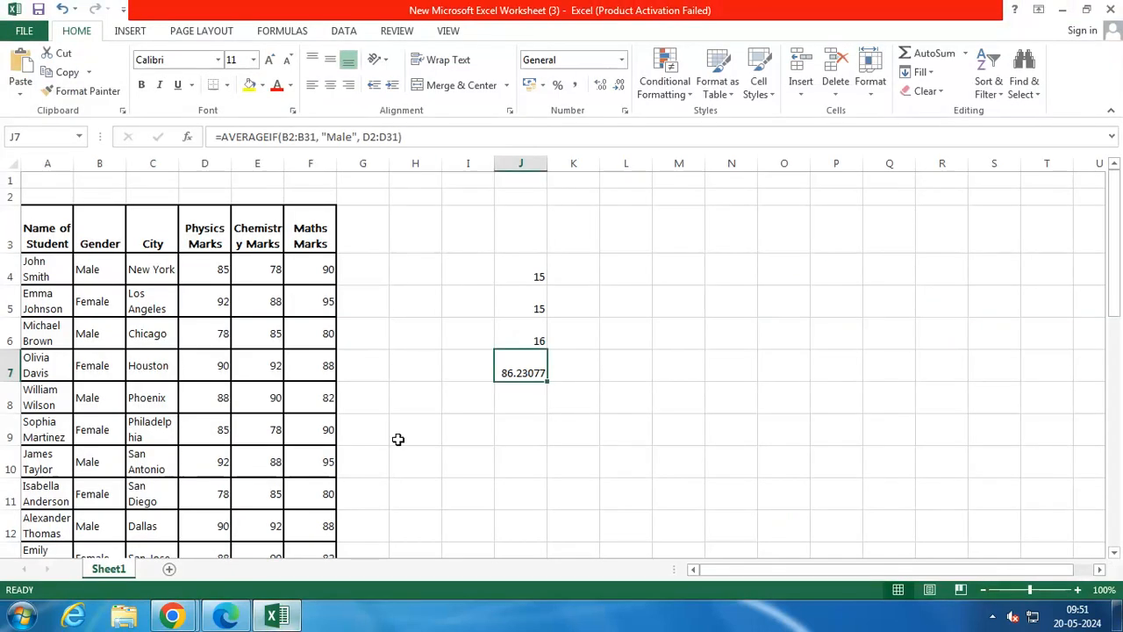
left_click(517, 405)
double_click(517, 405)
key("ctrl+v")
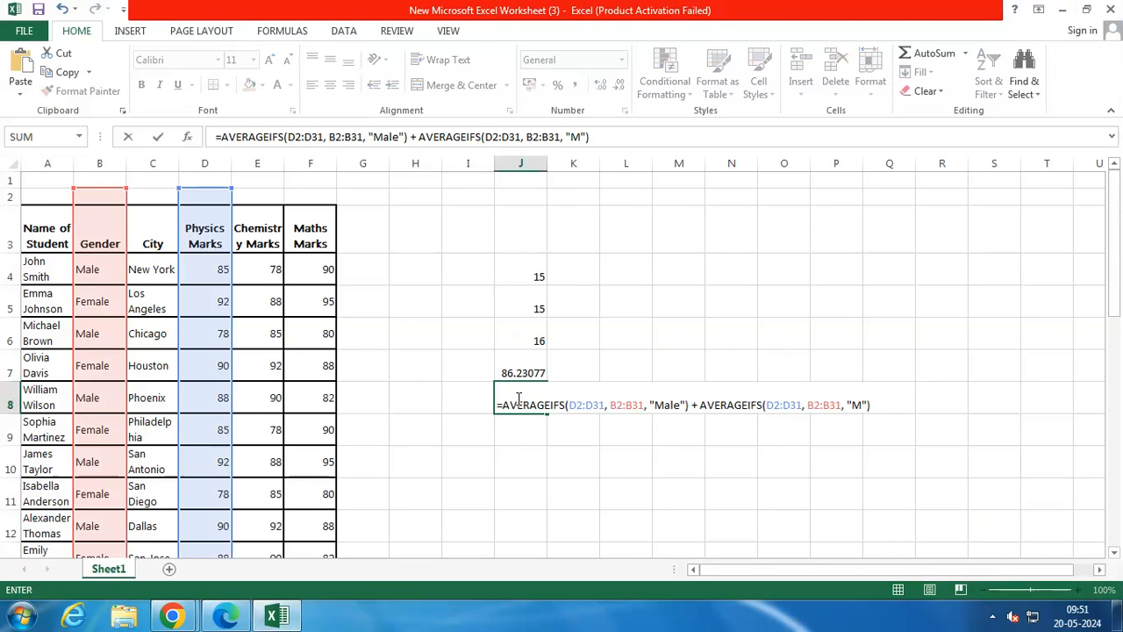
key("Return")
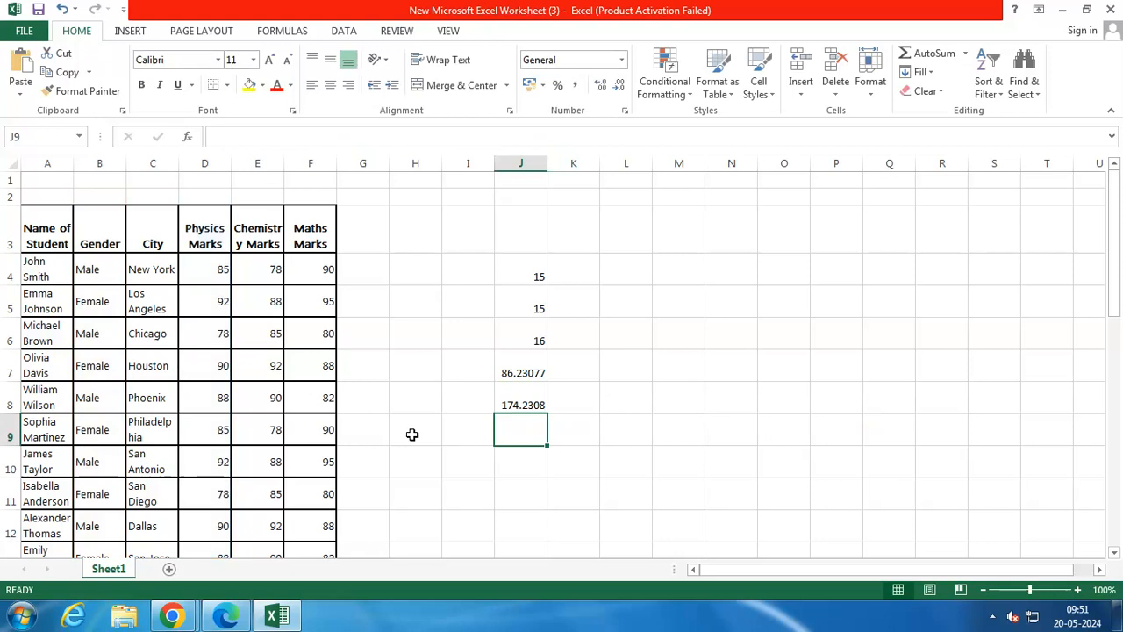
Review the AVERAGEIFS formula in ChatGPT in Chrome, return to Excel and check it against the student rows
left_click(173, 615)
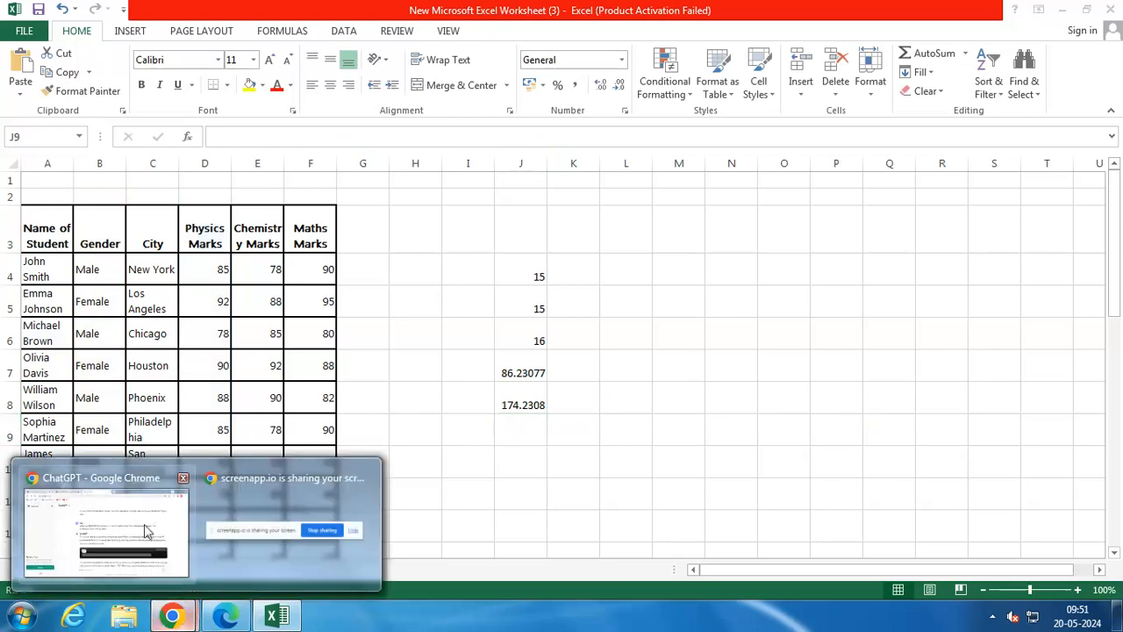
left_click(178, 564)
left_click(516, 443)
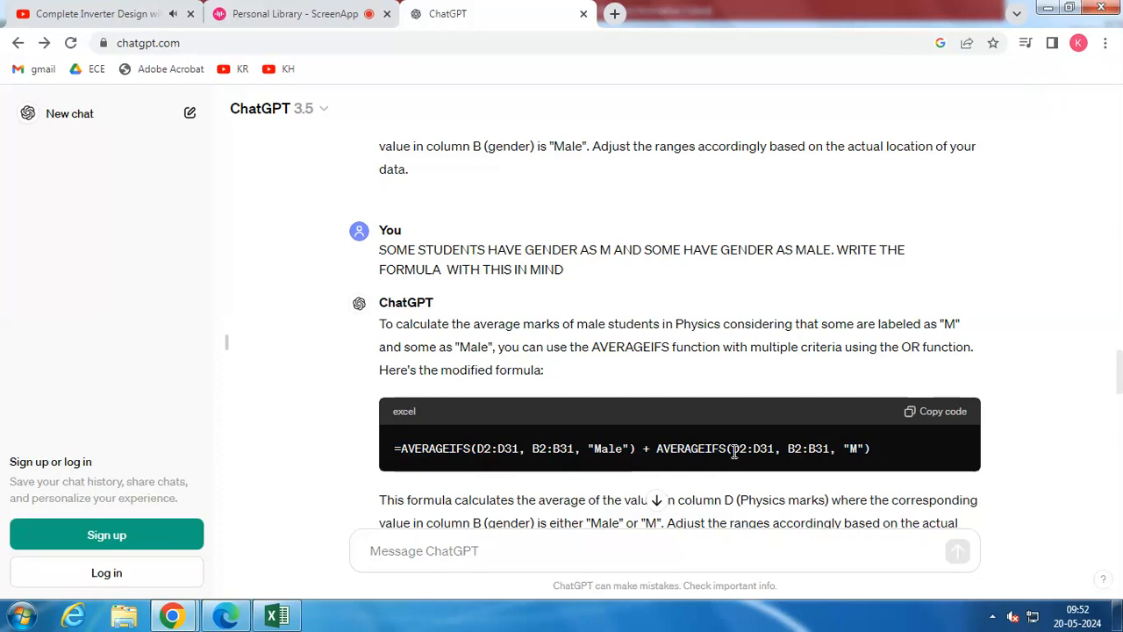
left_click(298, 619)
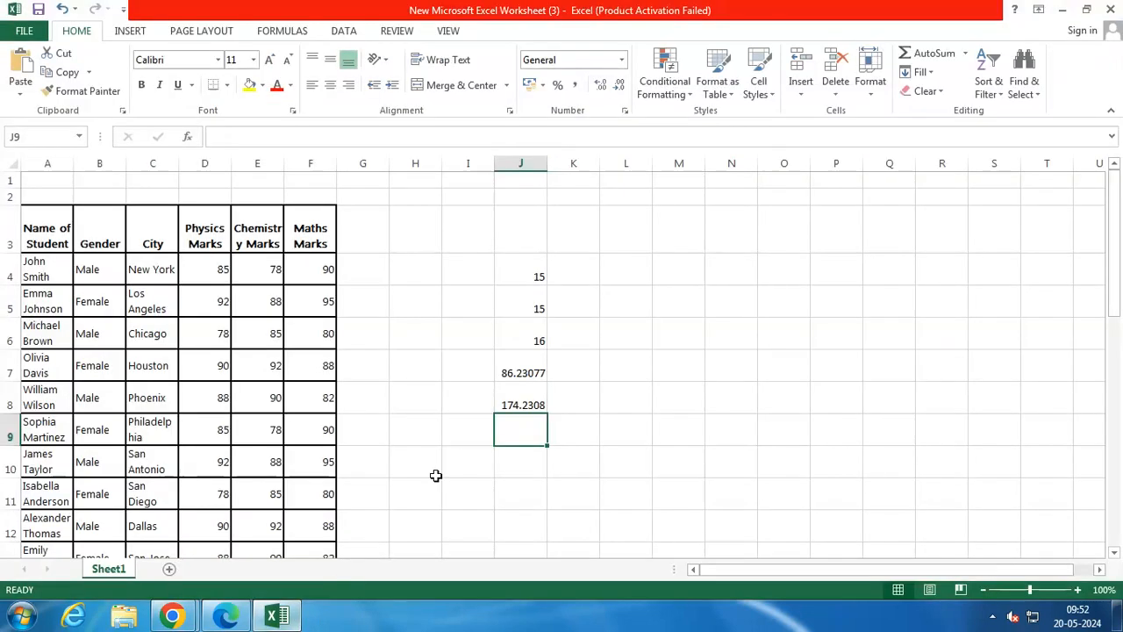
scroll(225, 425, "down", 3)
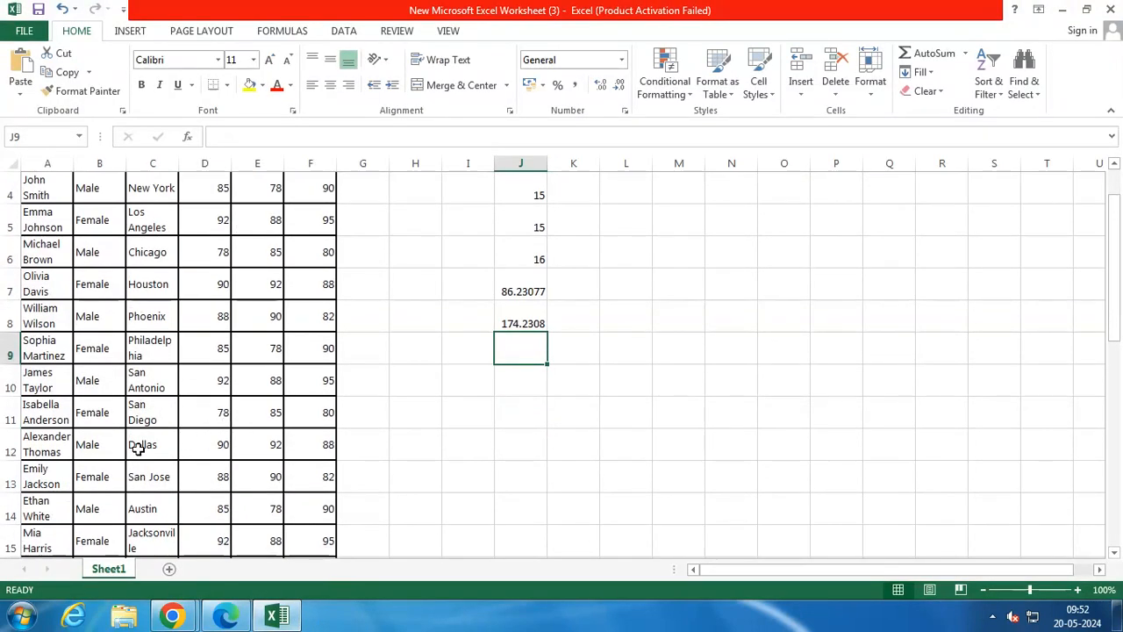
scroll(138, 449, "down", 3)
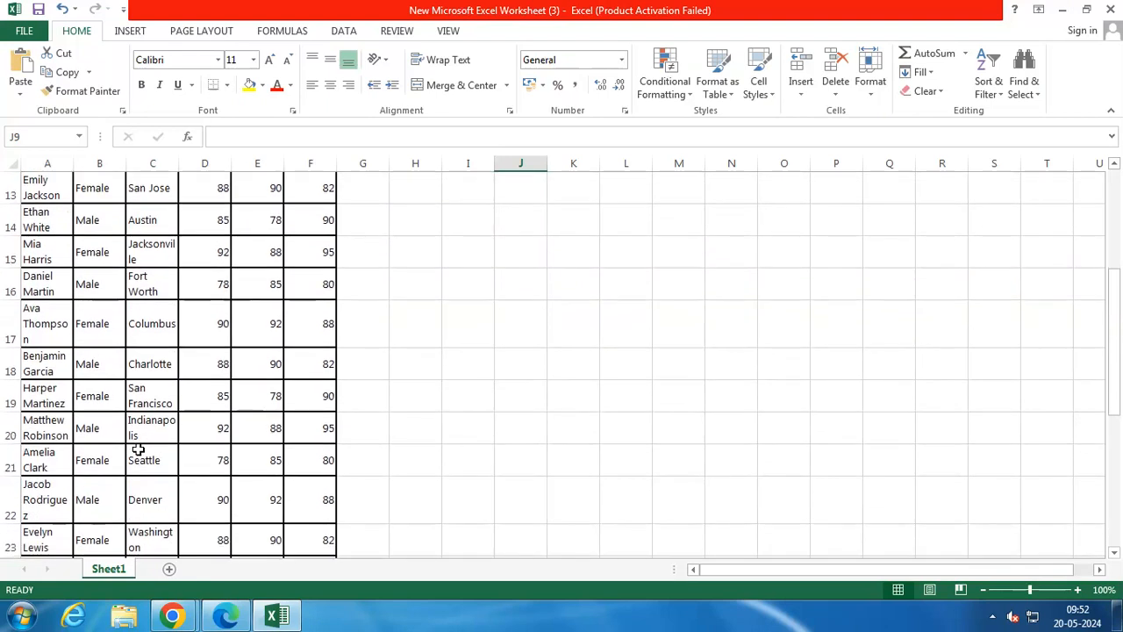
scroll(356, 464, "up", 6)
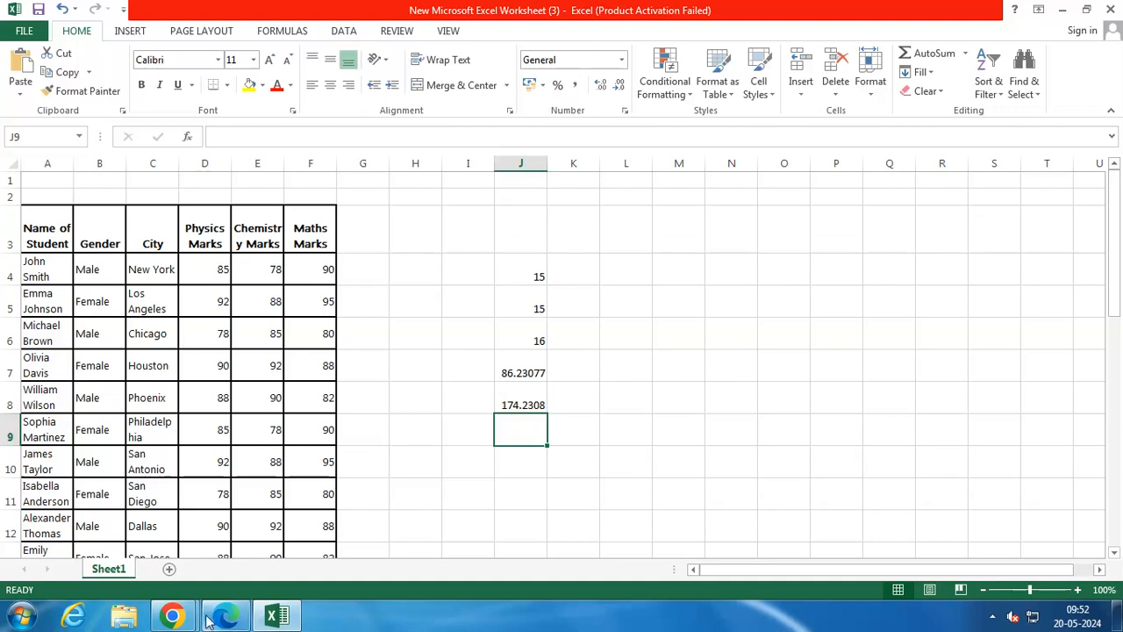
Switch to ChatGPT in Chrome and compare the reply about the wrongly added averages with the earlier AVERAGEIFS formula
mouse_move(172, 616)
left_click(163, 511)
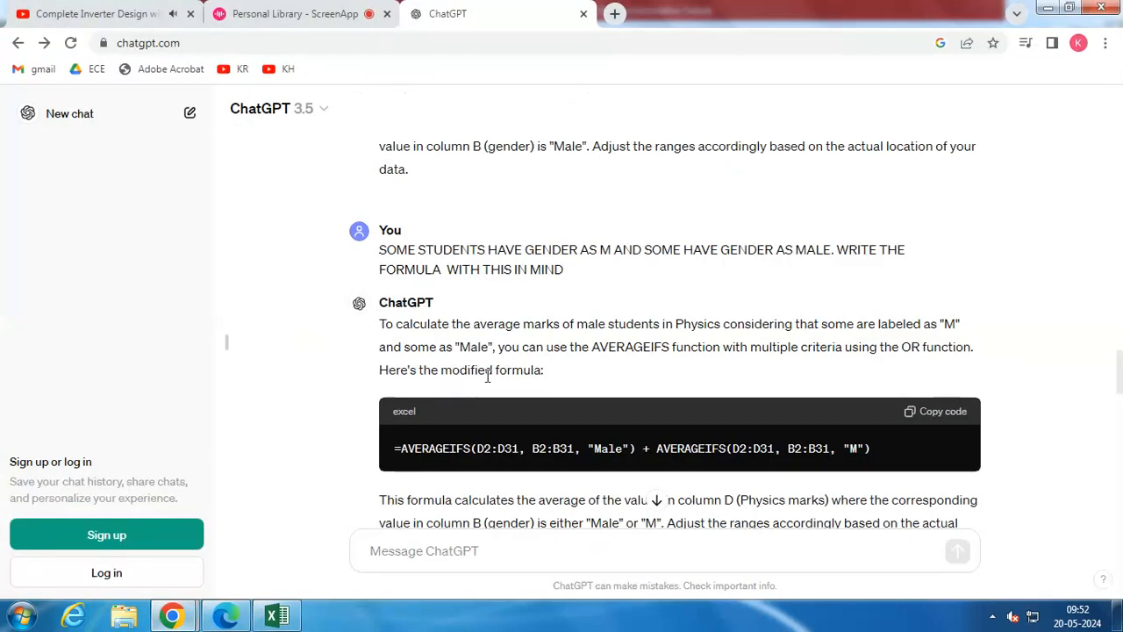
scroll(487, 375, "down", 1)
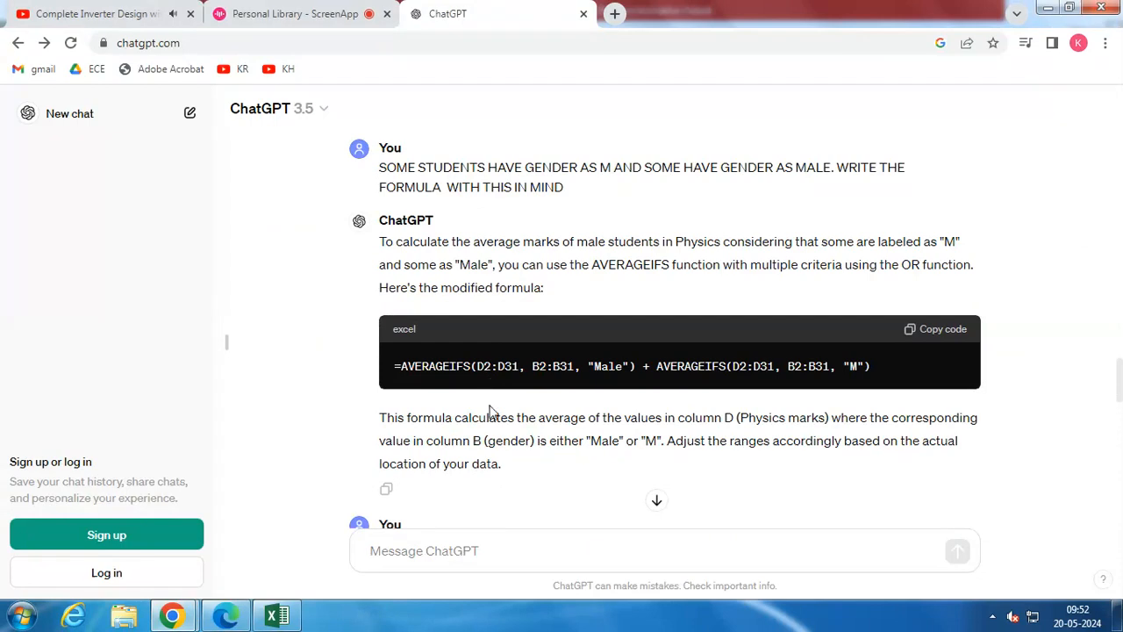
left_click(316, 13)
left_click(476, 13)
scroll(477, 370, "down", 2)
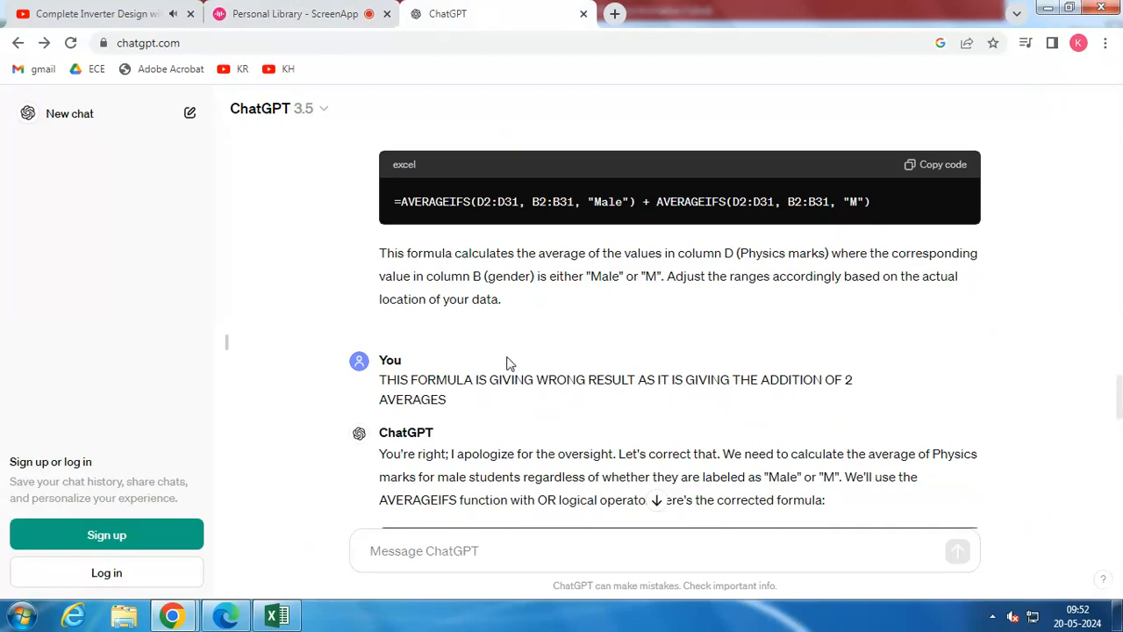
scroll(507, 363, "down", 1)
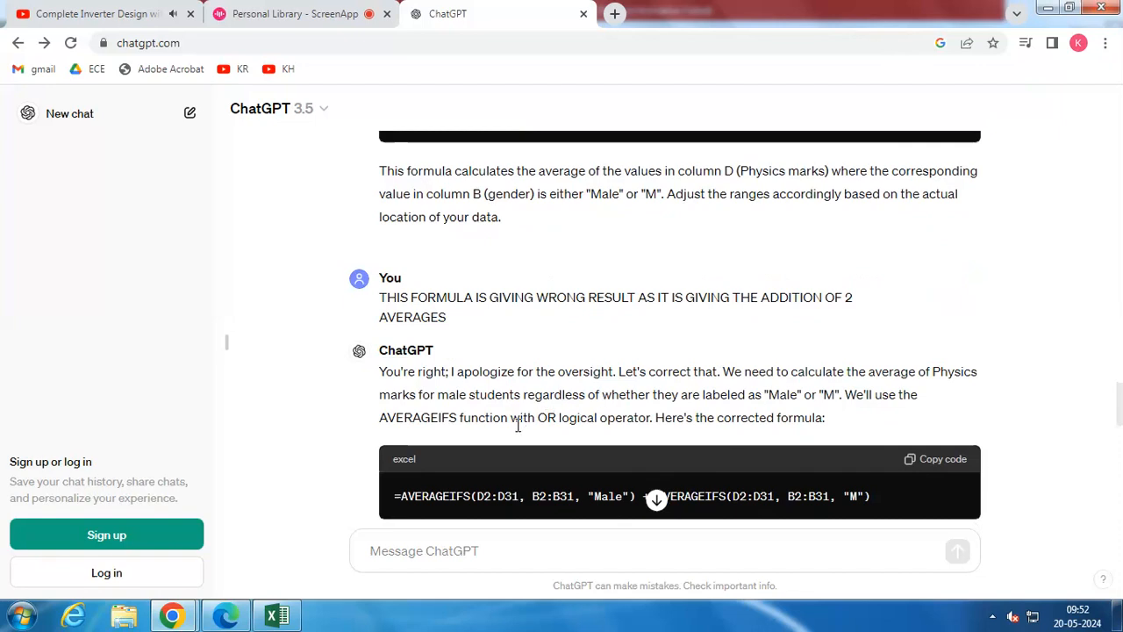
scroll(518, 425, "down", 1)
scroll(455, 430, "up", 1)
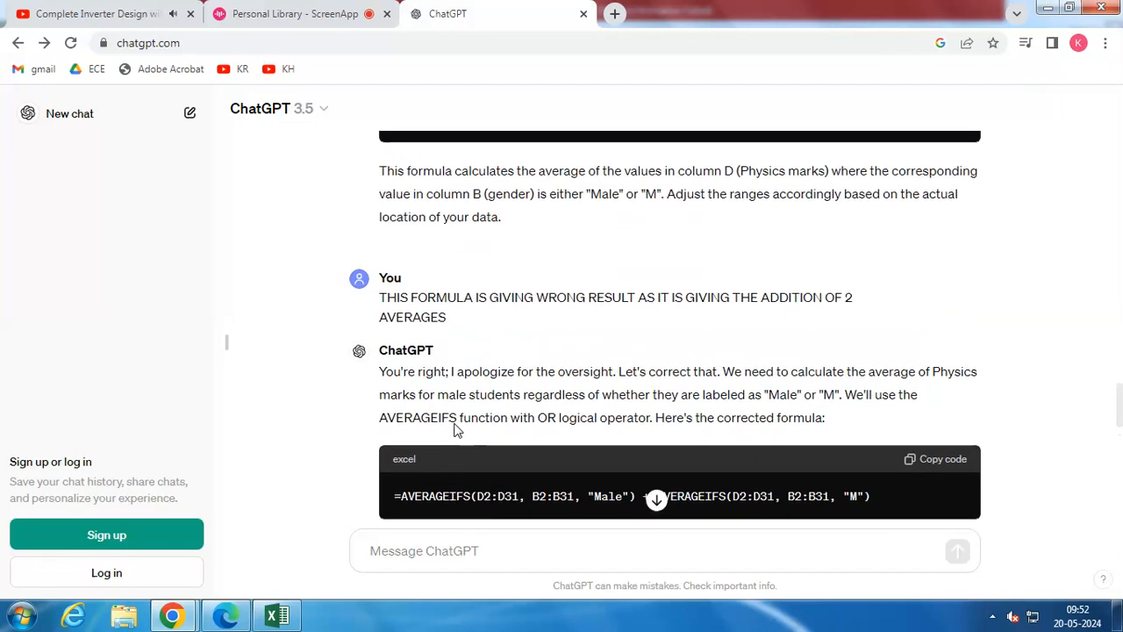
scroll(454, 430, "up", 1)
scroll(455, 430, "down", 1)
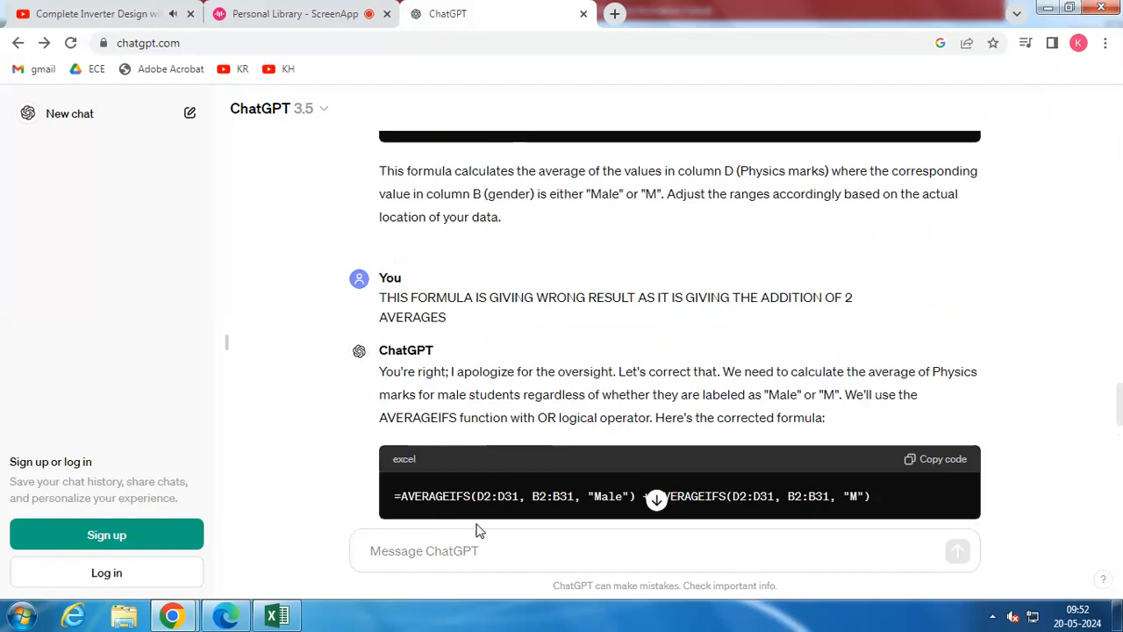
scroll(478, 504, "down", 1)
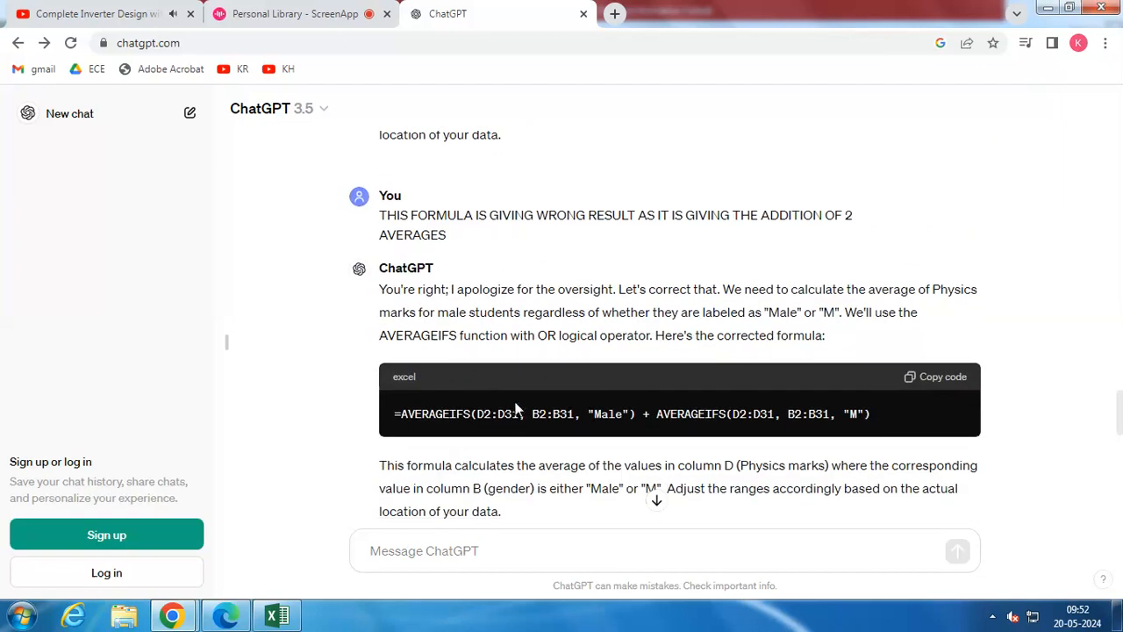
scroll(517, 409, "up", 2)
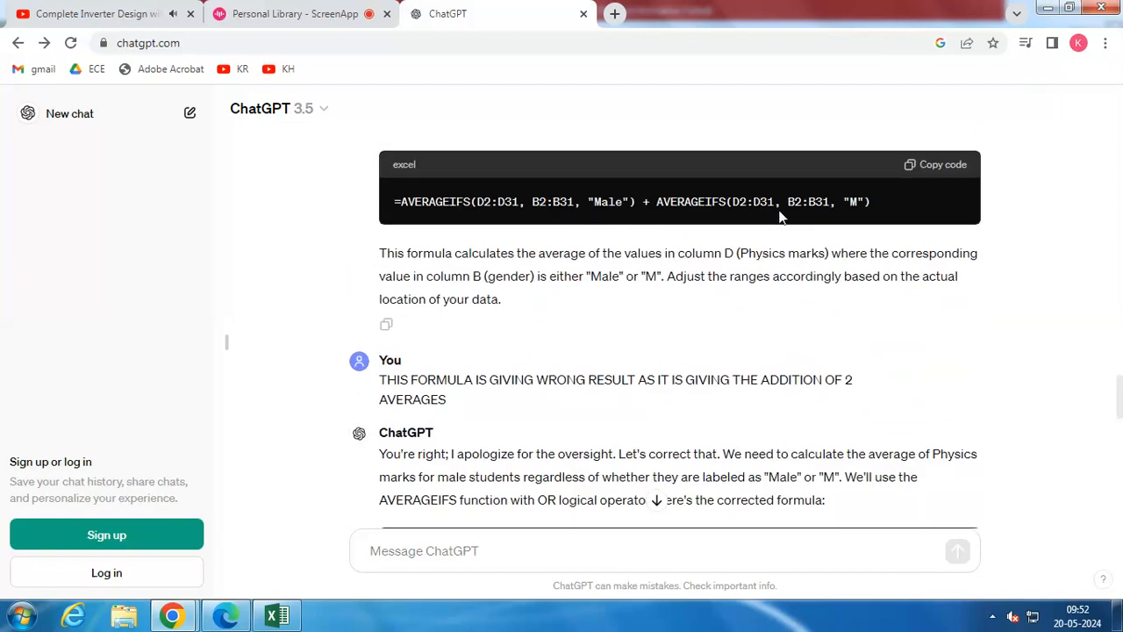
scroll(747, 251, "down", 3)
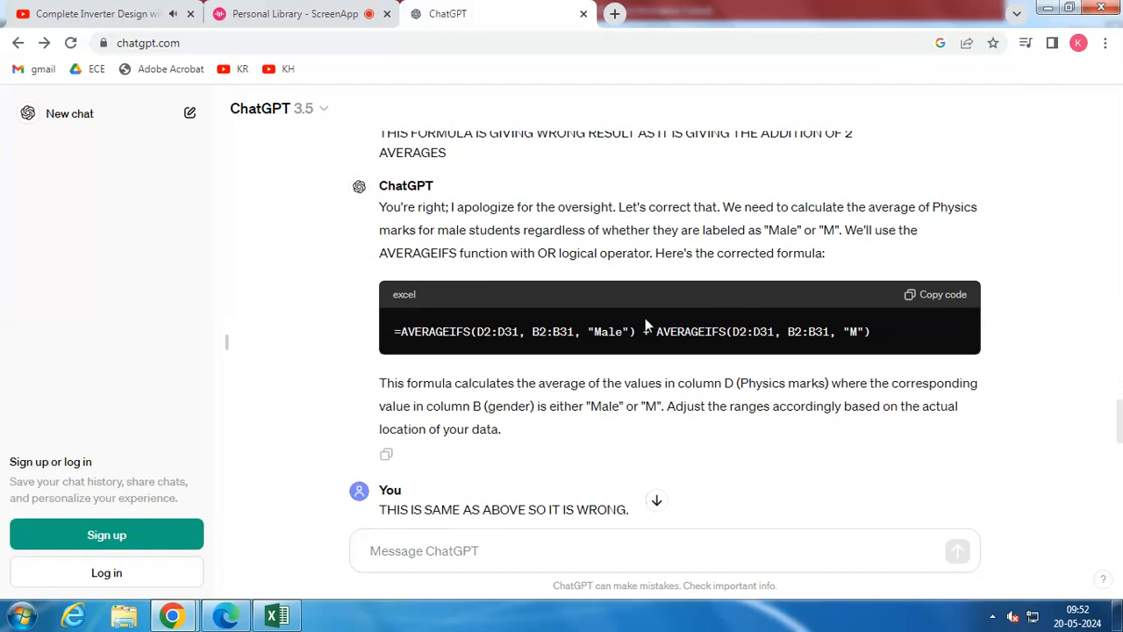
Read the further corrections in the ChatGPT conversation, down to the single formula combining AVERAGE and IF
scroll(579, 421, "down", 1)
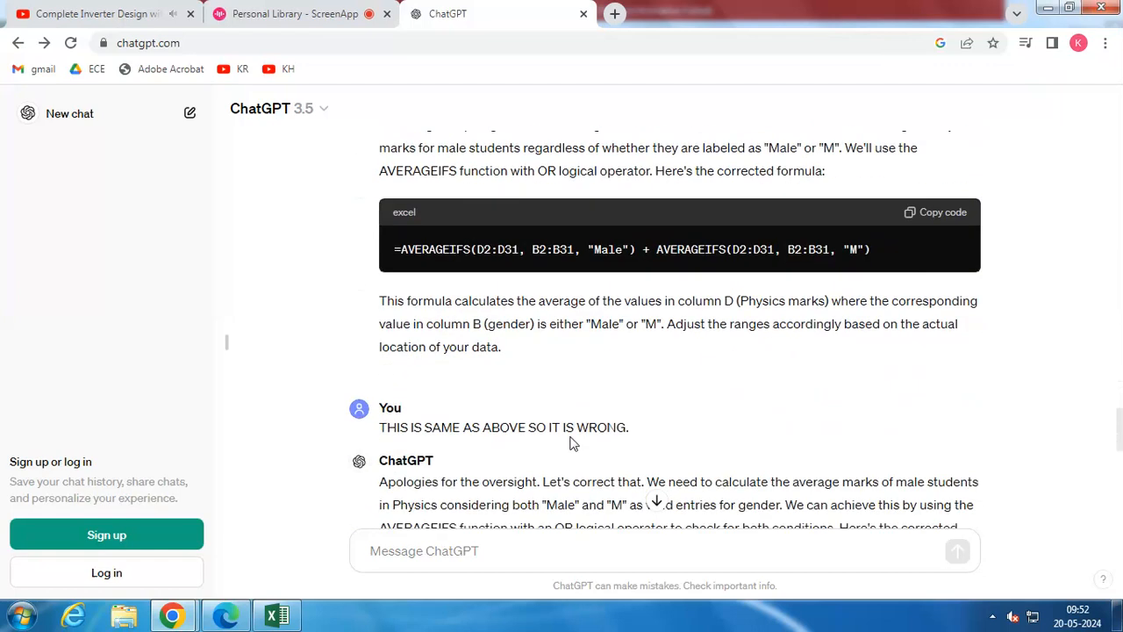
scroll(565, 443, "down", 1)
scroll(564, 443, "down", 2)
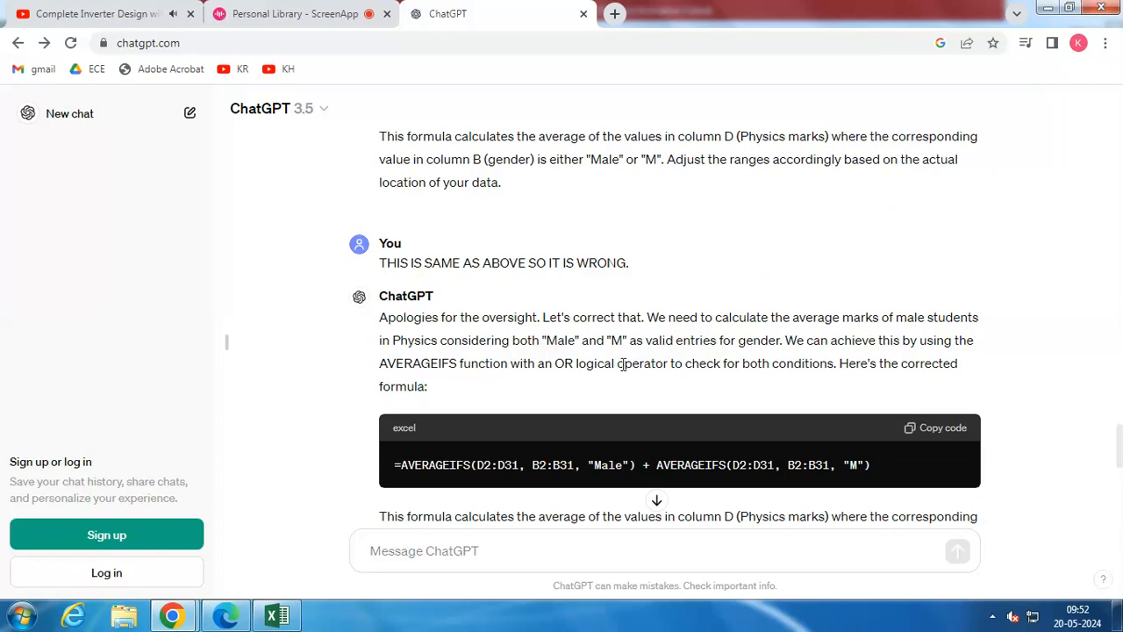
scroll(612, 358, "down", 3)
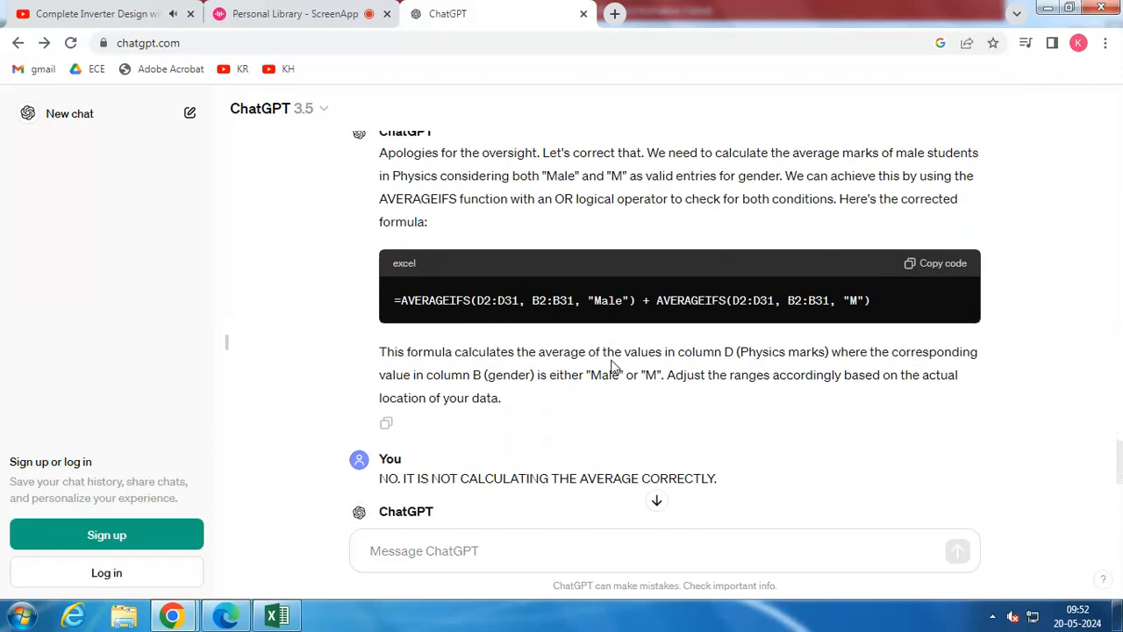
scroll(612, 364, "down", 1)
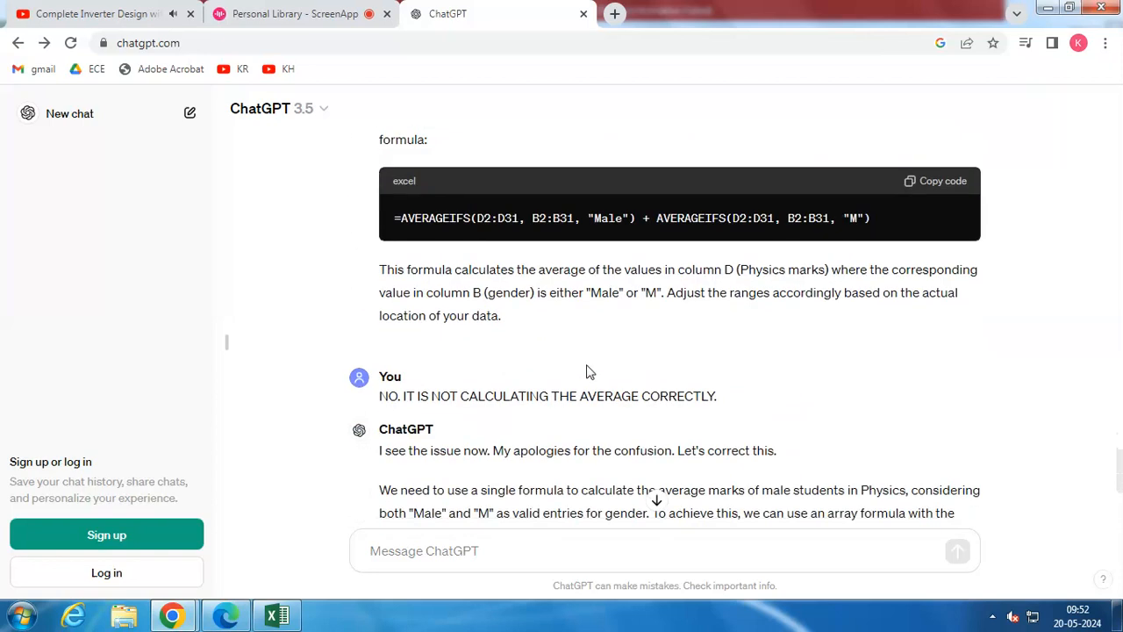
scroll(586, 371, "down", 1)
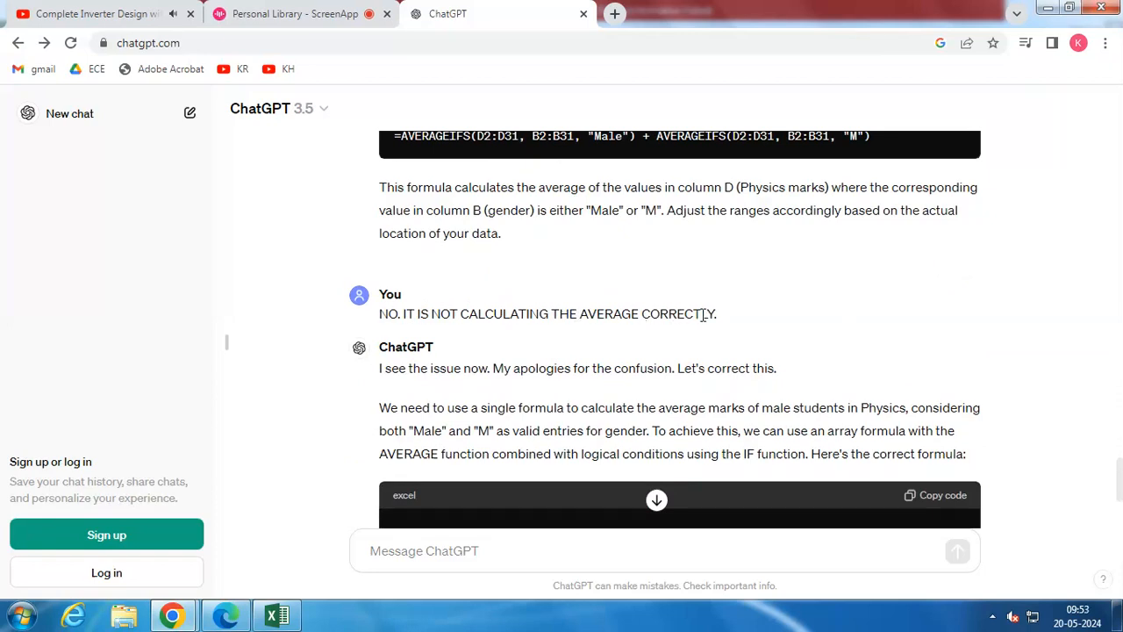
scroll(701, 348, "down", 1)
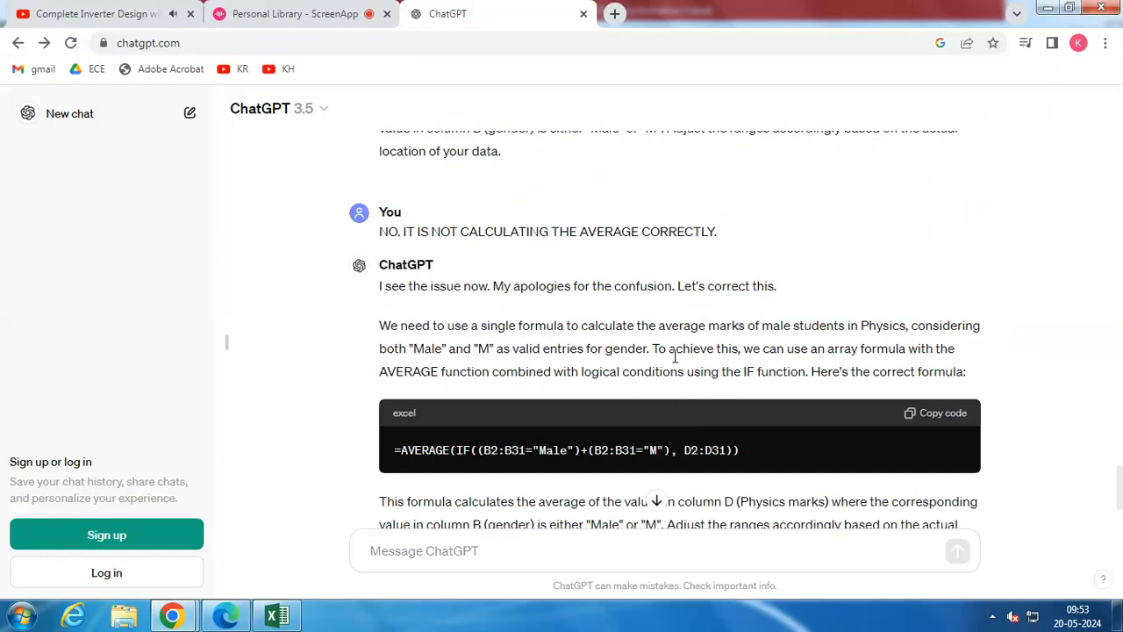
Copy the formula =AVERAGE(IF((B2:B31="Male")+(B2:B31="M"), D2:D31)) and read the note on entering it as an array formula
left_click_drag(394, 450, 753, 462)
key("ctrl+c")
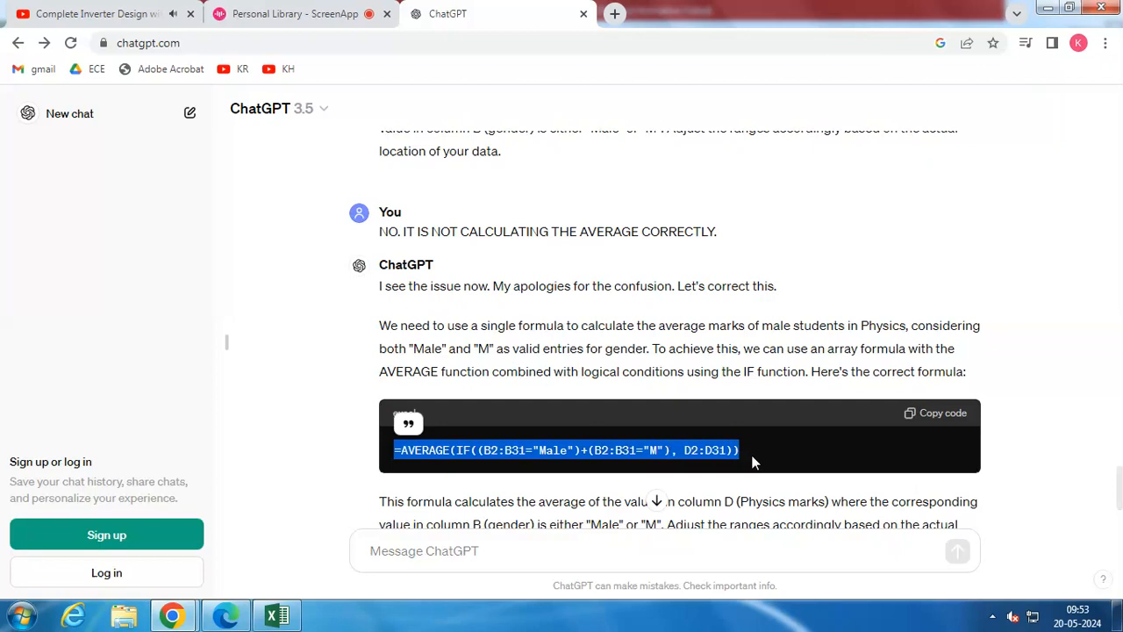
scroll(688, 449, "down", 1)
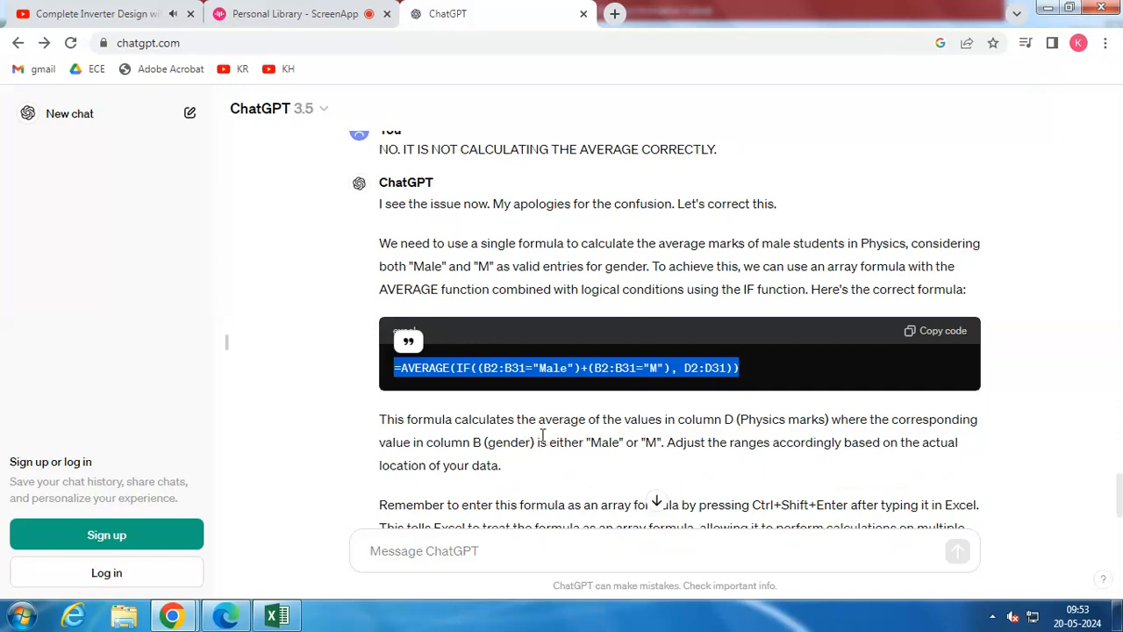
scroll(525, 447, "down", 1)
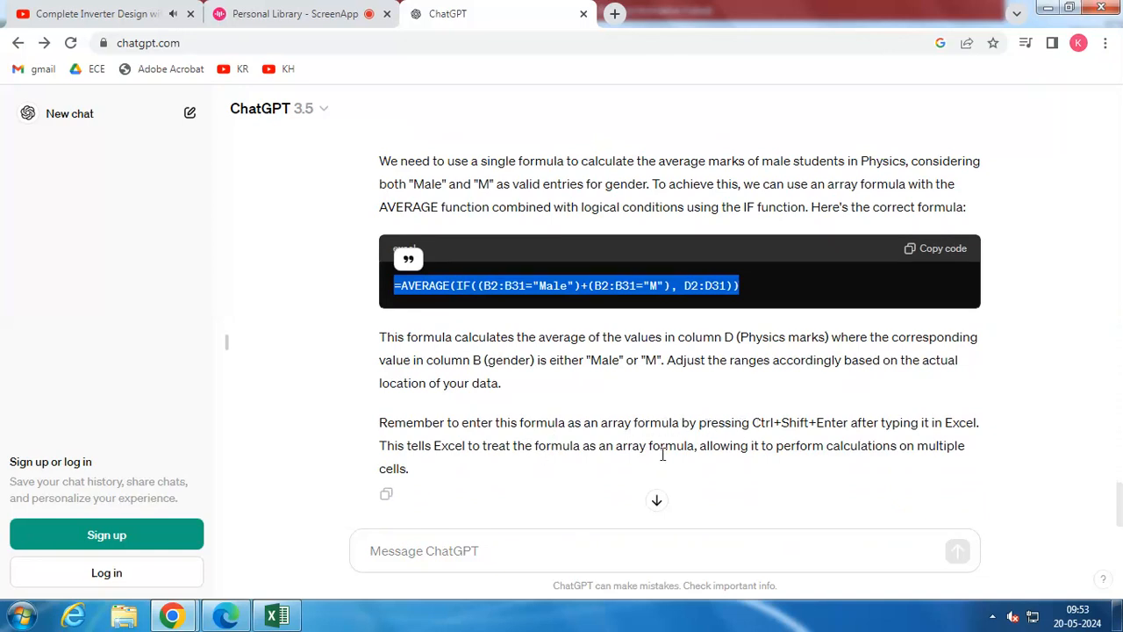
Switch to Excel and paste the copied AVERAGE(IF) formula into cell J9, keeping the cell open for editing
left_click(276, 614)
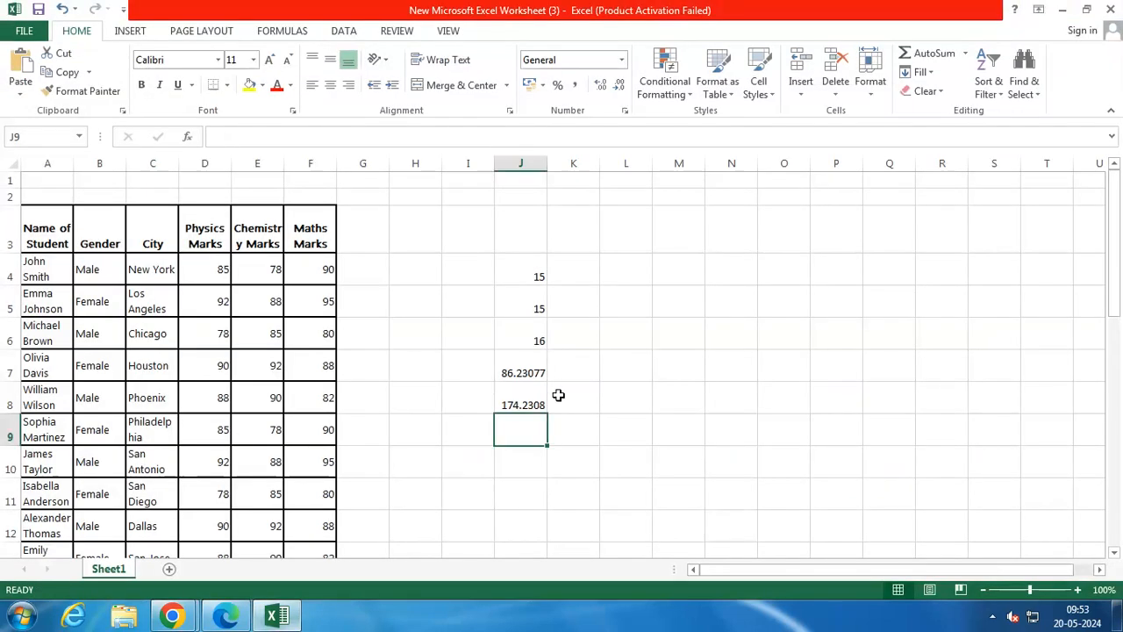
double_click(509, 431)
key("ctrl+v")
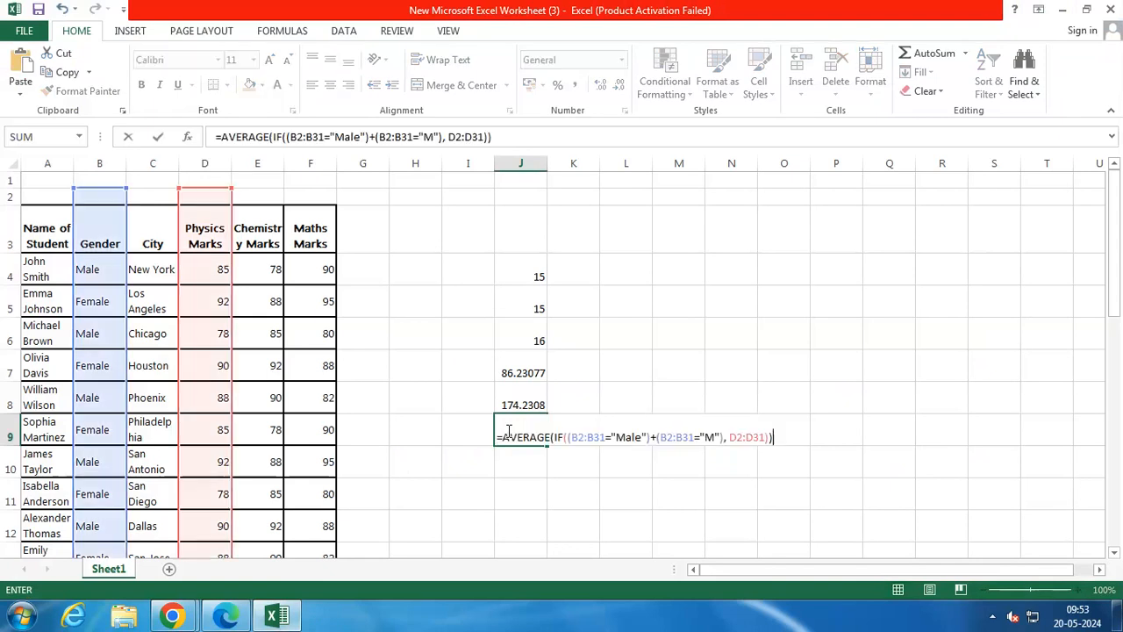
Extend the ranges in the J9 formula to row 34, using B2:B34 for both gender conditions and D2:D34 for the Physics marks
left_click(607, 436)
key("BackSpace")
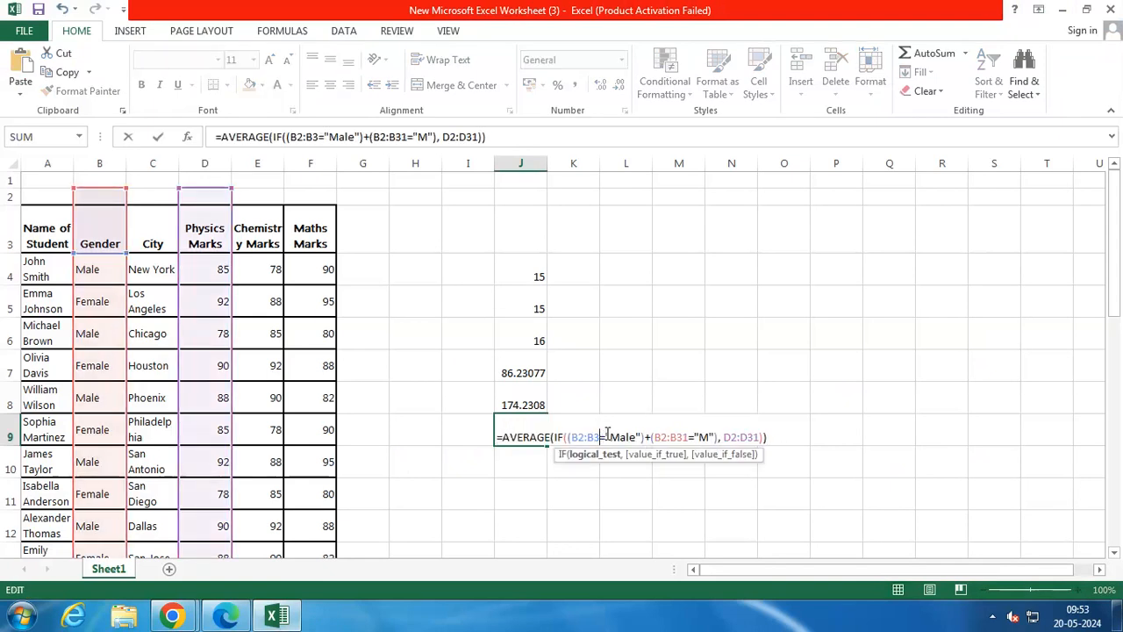
type("4")
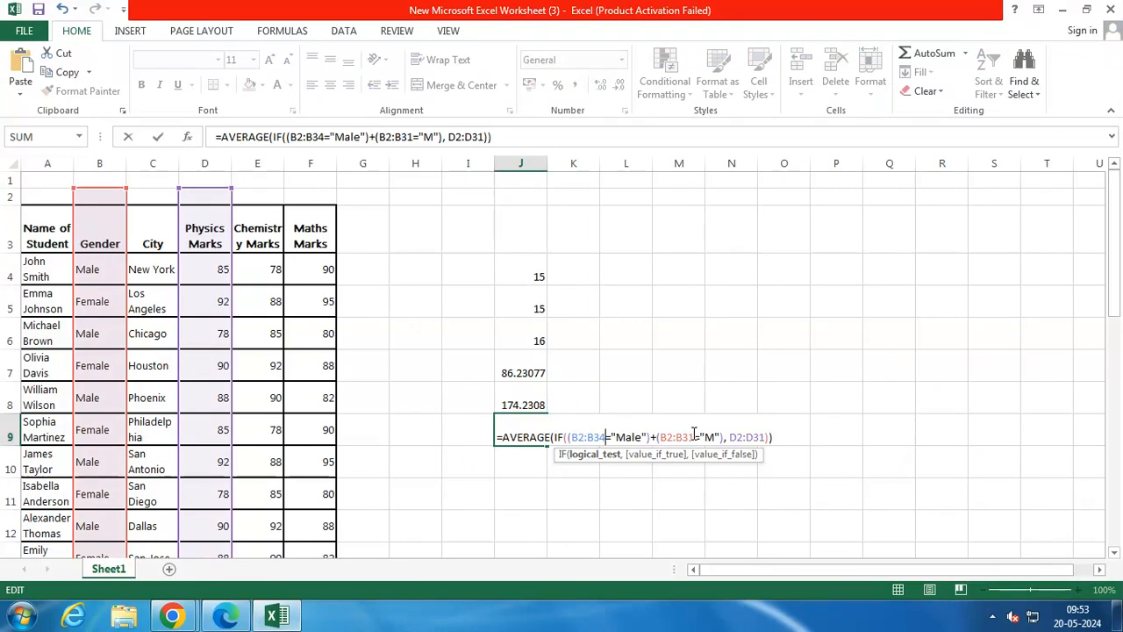
left_click(693, 436)
key("BackSpace")
type("4")
left_click(766, 436)
key("BackSpace")
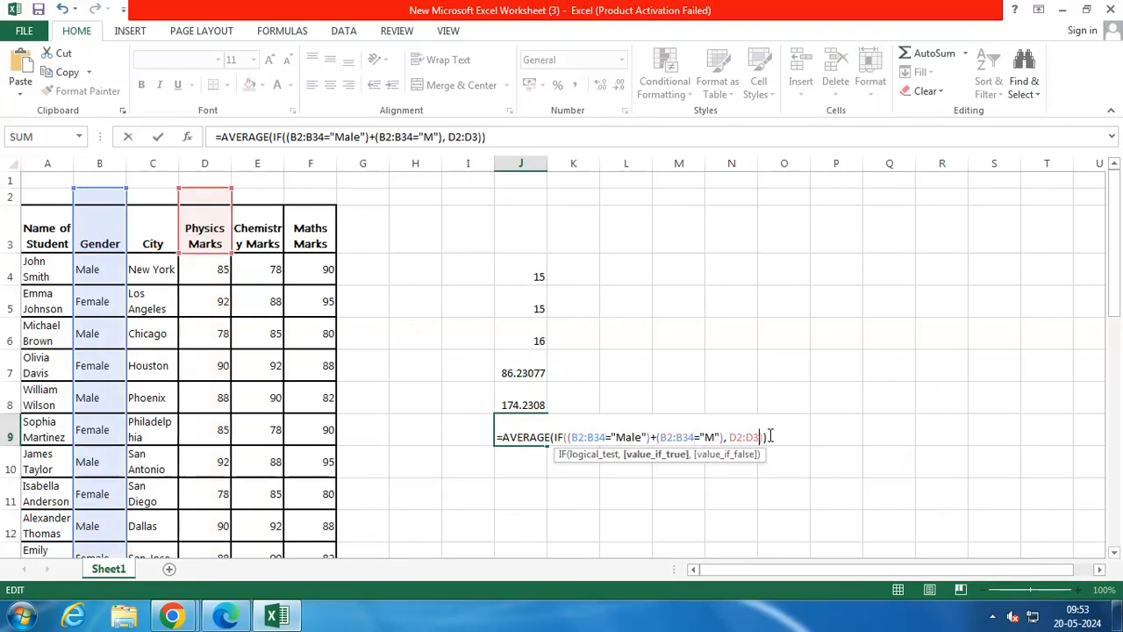
type("4")
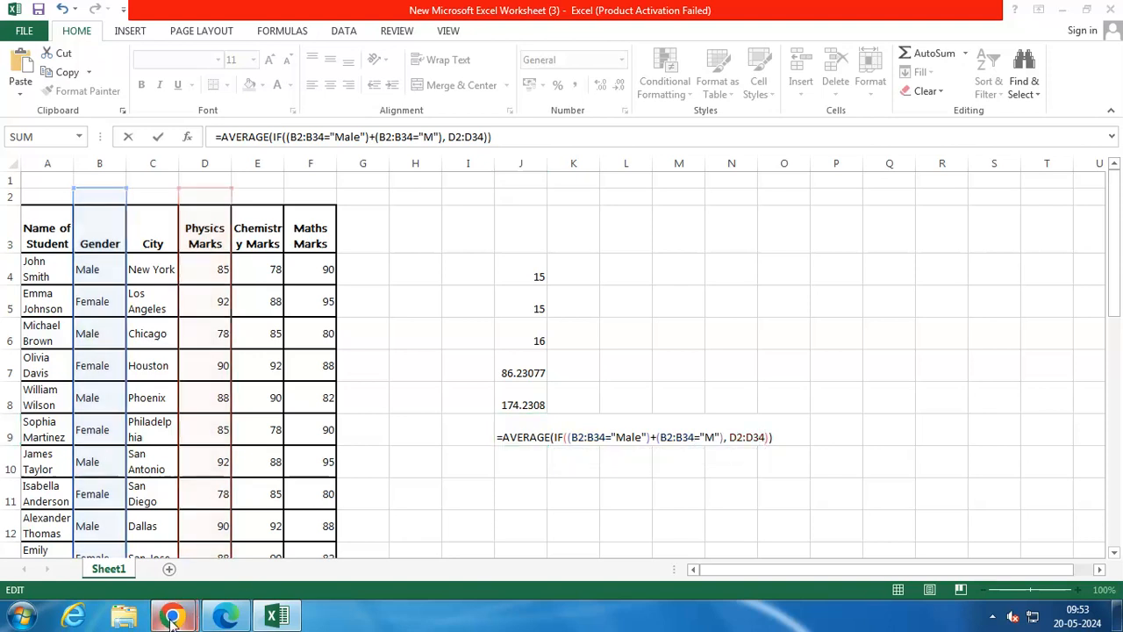
Recheck ChatGPT's instruction for entering the formula as an array formula, and return to the J9 formula in Excel
mouse_move(175, 617)
left_click(151, 531)
left_click(420, 554)
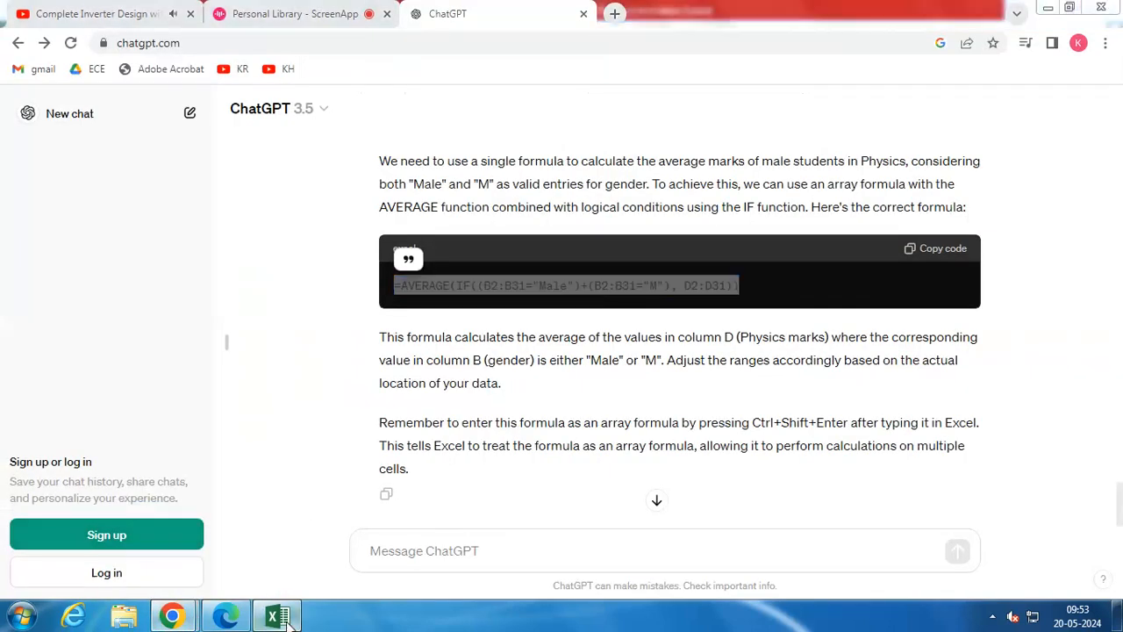
key("alt+Tab")
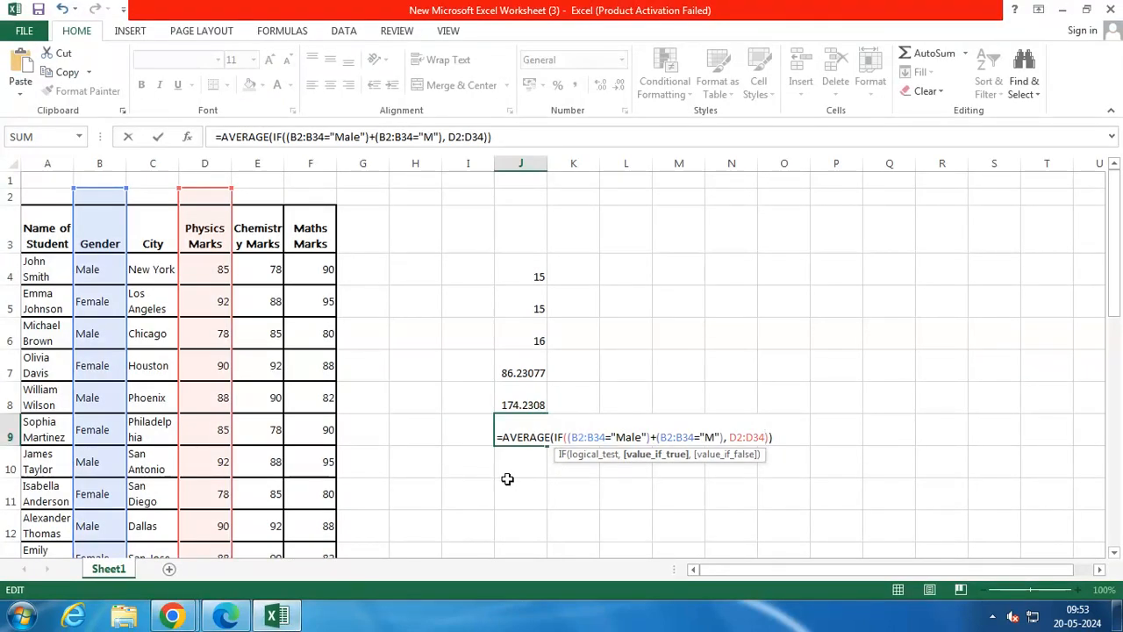
Enter the AVERAGE(IF) formula in J9 as an array formula
key("ctrl+shift+Return")
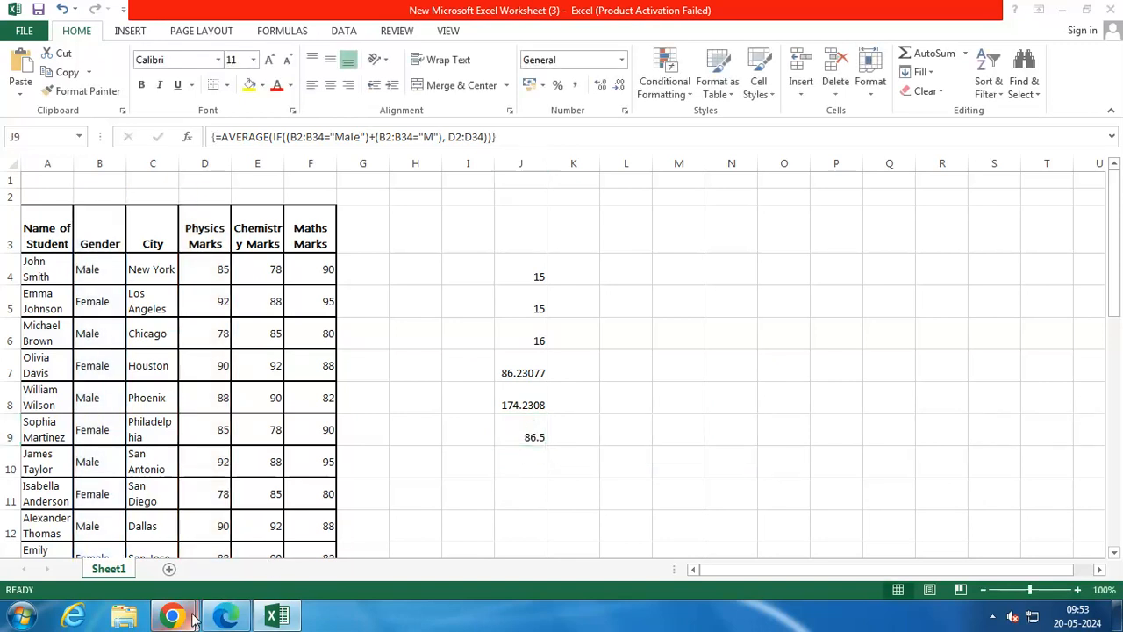
Switch to ChatGPT in Chrome and ask how to verify that the result is correct
mouse_move(172, 616)
left_click(167, 519)
left_click(404, 550)
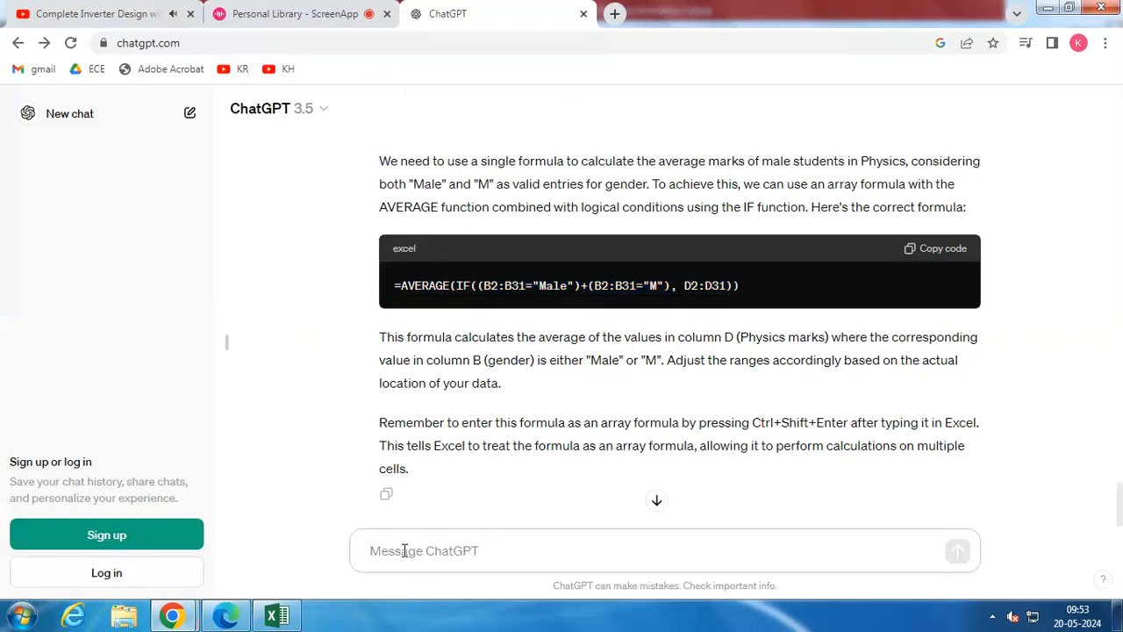
type("how to verify that the result is")
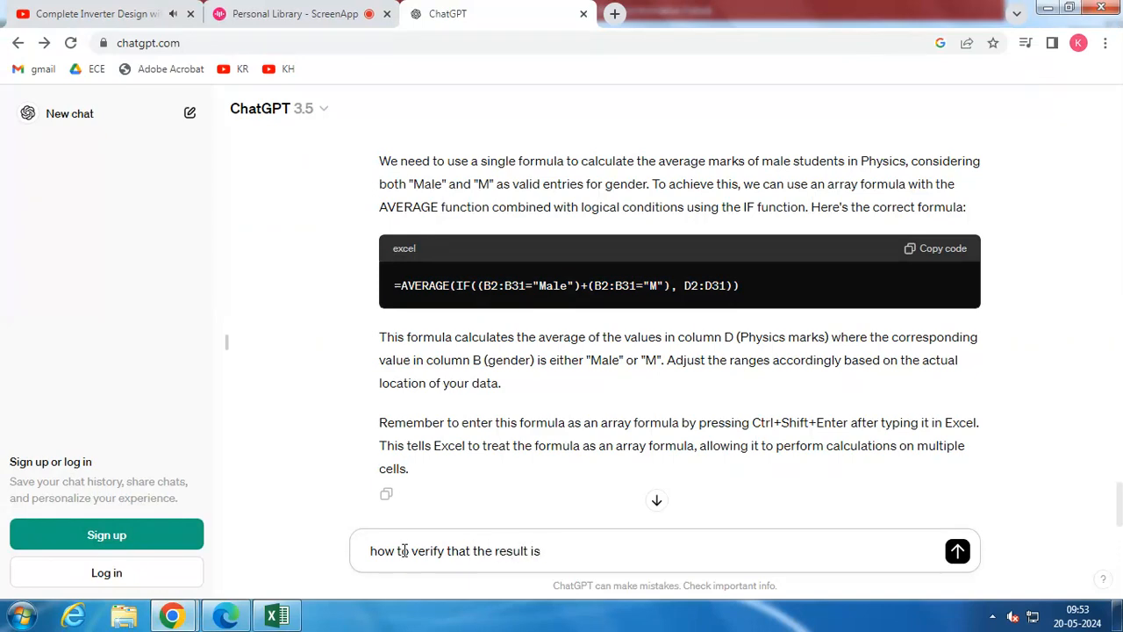
type("ec")
key("Return")
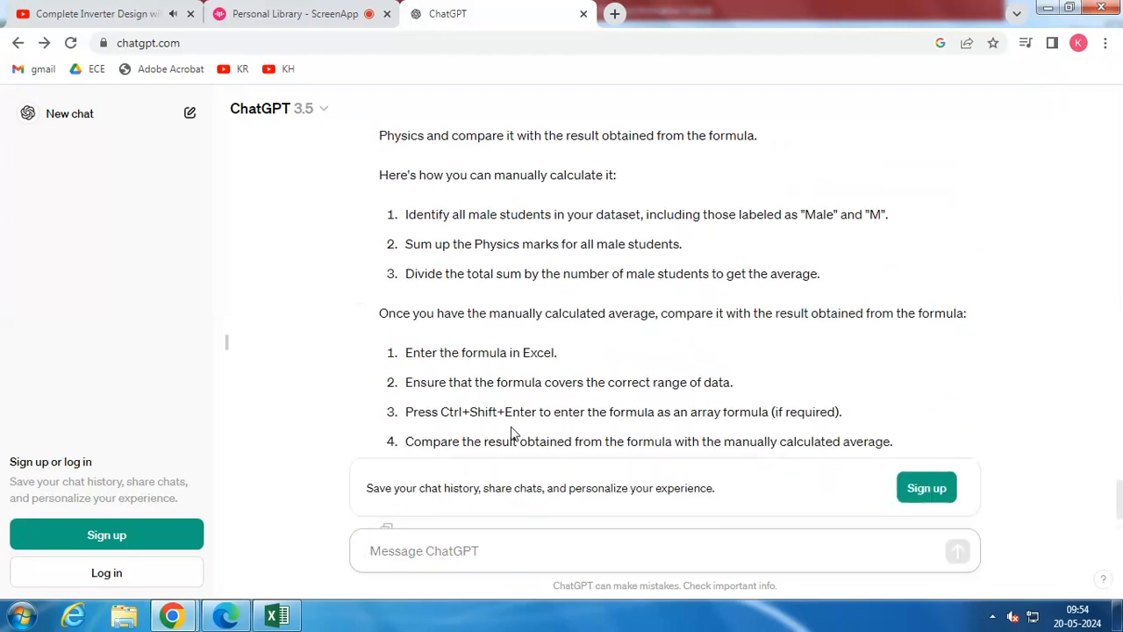
Read ChatGPT's manual verification steps and ask it to "write a formula to add total values in a column"
left_click(333, 9)
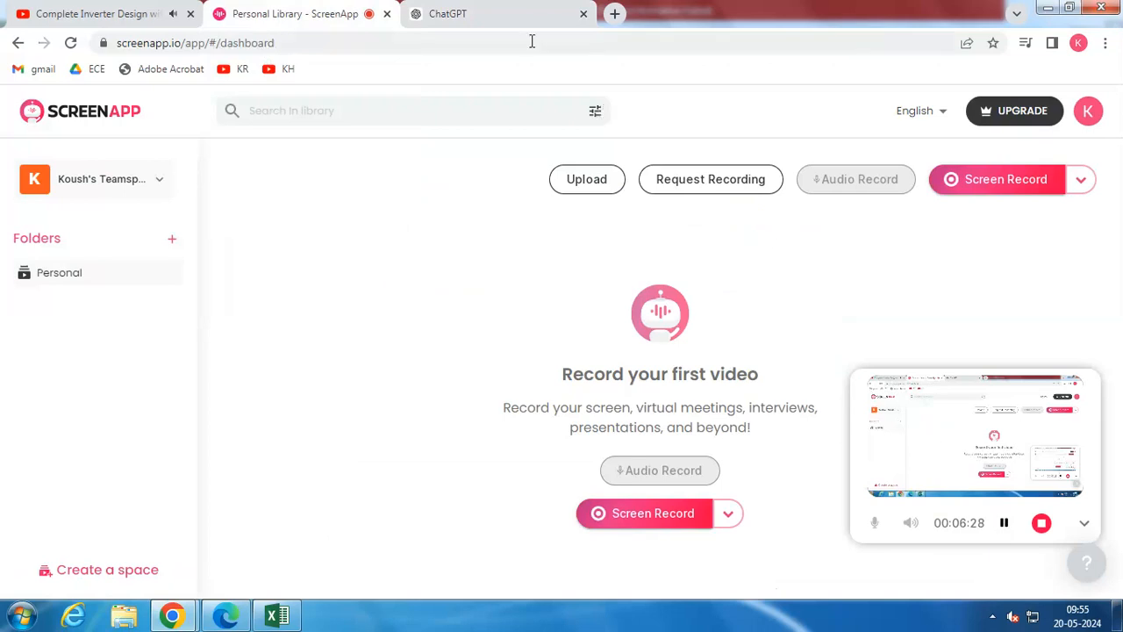
left_click(481, 13)
scroll(449, 298, "up", 1)
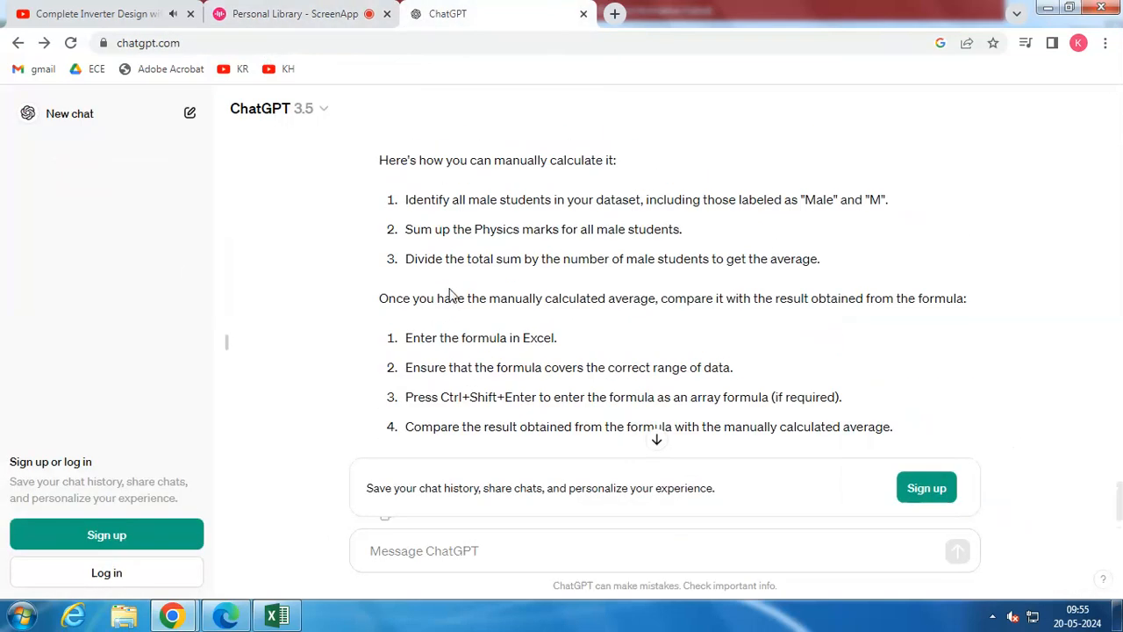
scroll(450, 296, "down", 1)
left_click(446, 546)
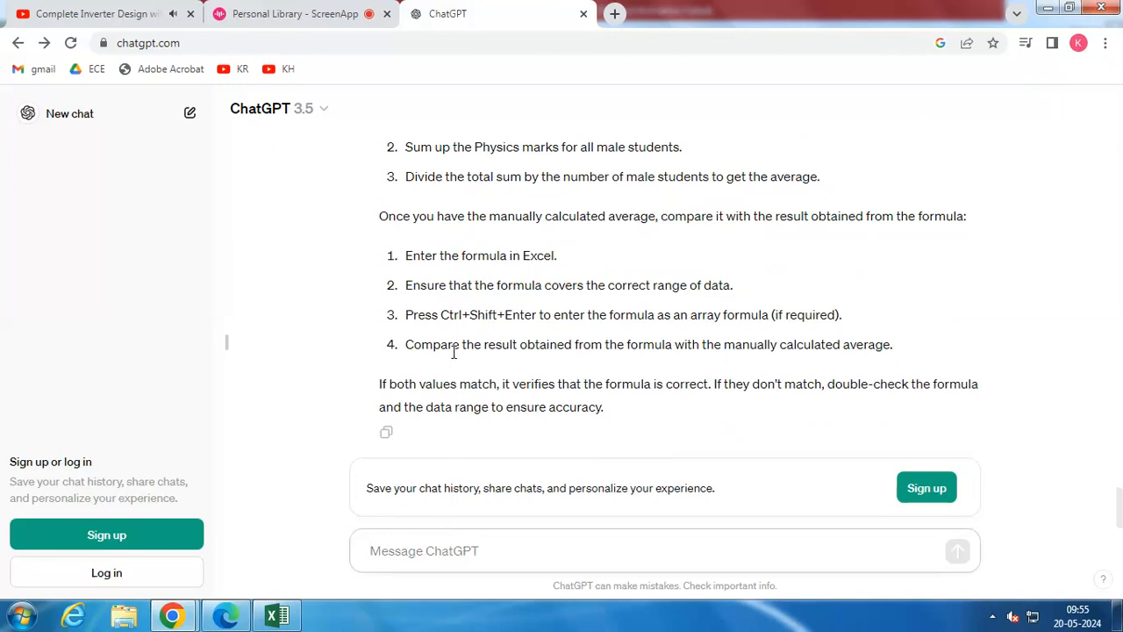
left_click(325, 13)
left_click(451, 12)
type("write a formula to add total")
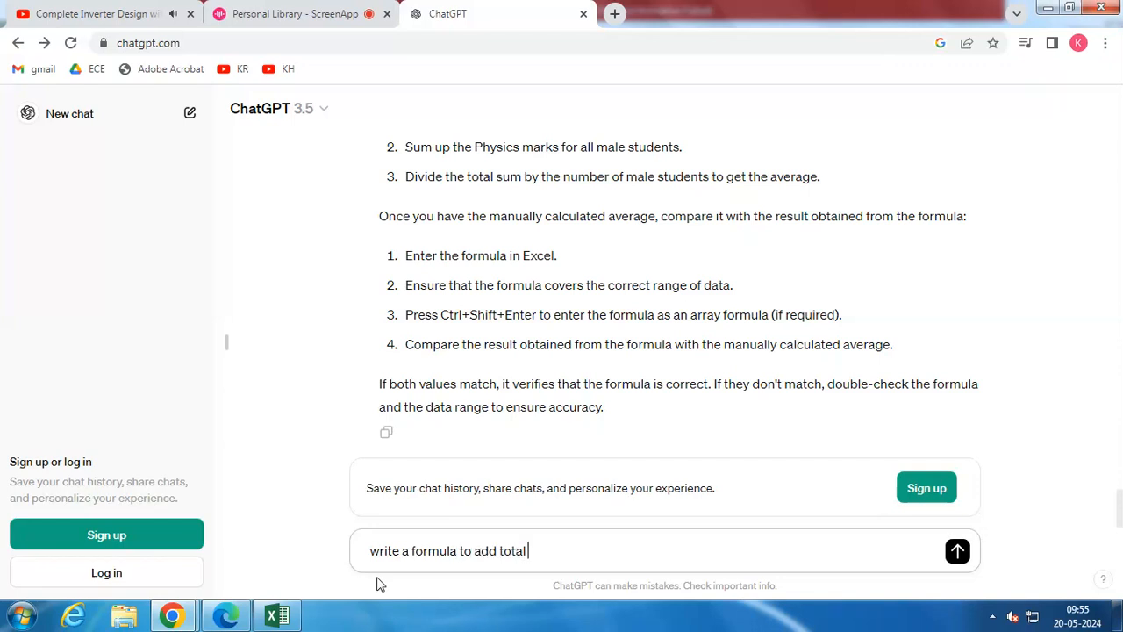
type("ues in a column")
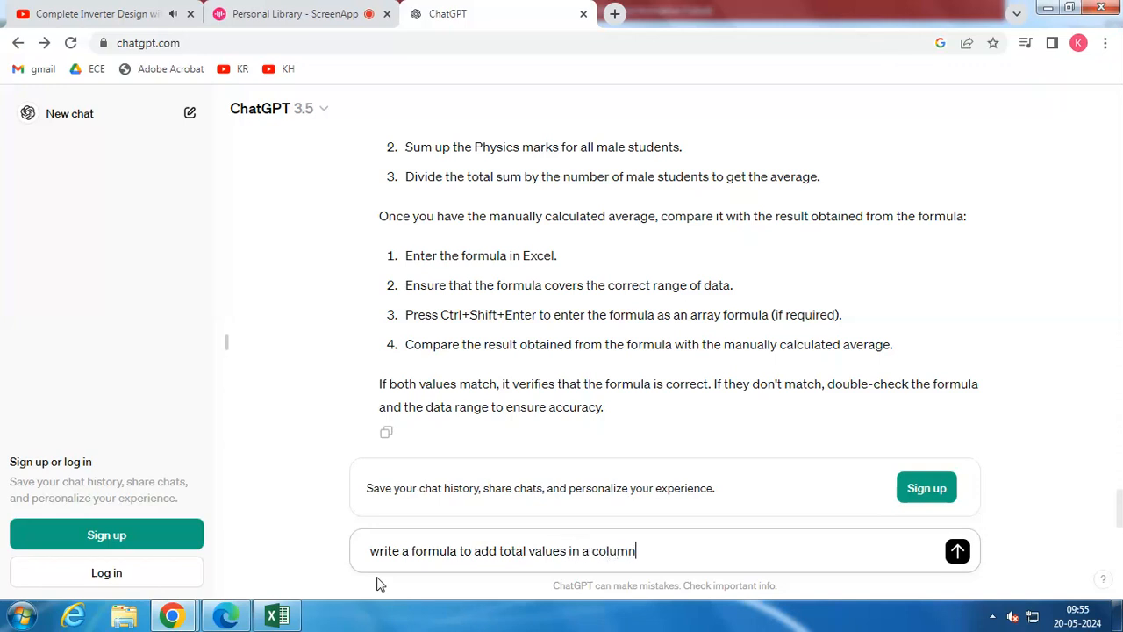
key("Return")
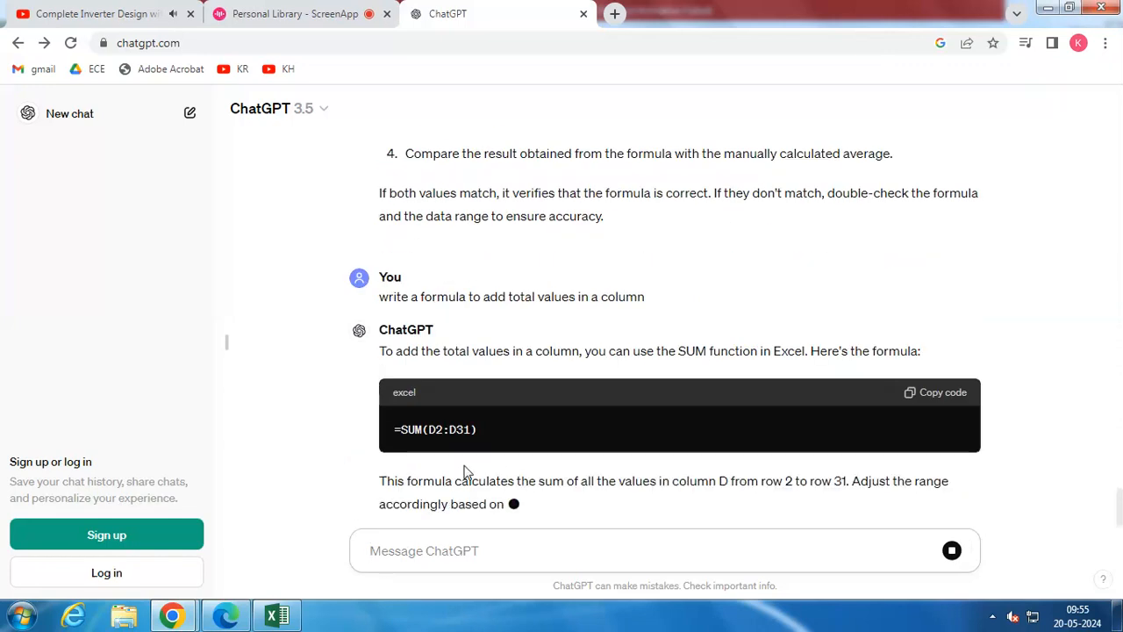
Copy ChatGPT's formula =SUM(D2:D31), switch to Excel and enter it in cell J10 to total the Physics marks
left_click_drag(529, 407, 392, 403)
key("ctrl+c")
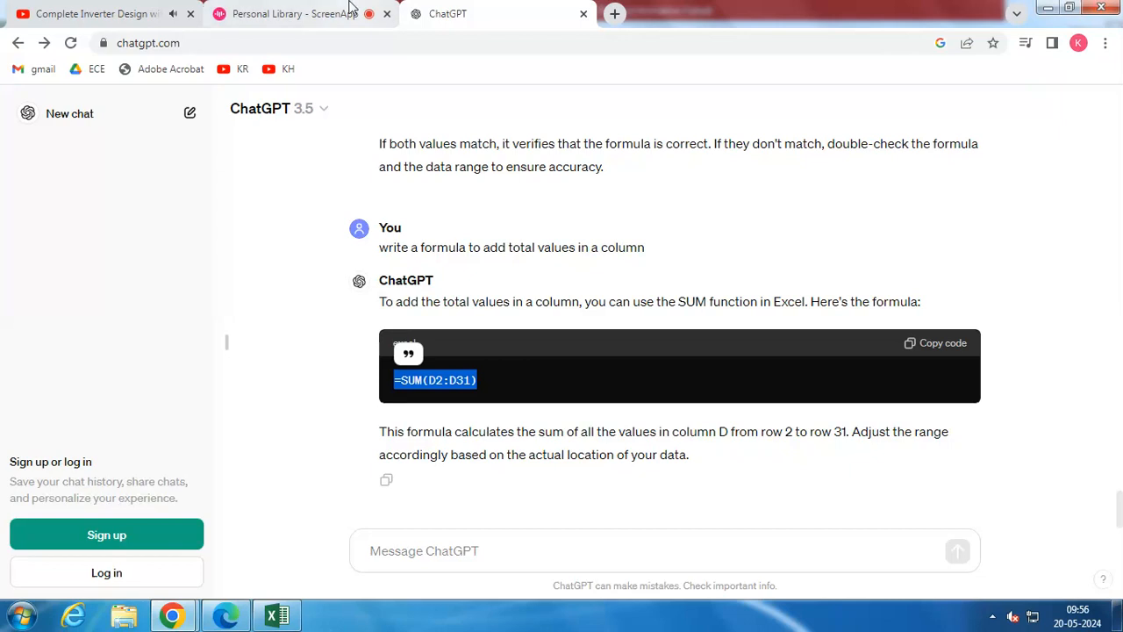
left_click(281, 614)
scroll(257, 348, "down", 6)
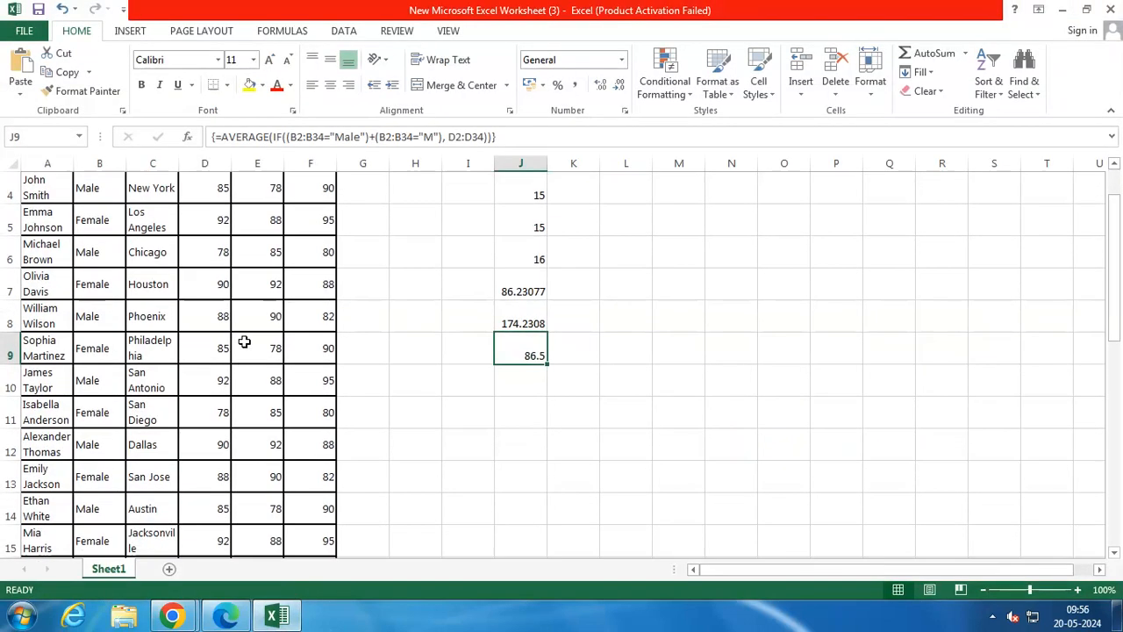
scroll(254, 370, "down", 1)
scroll(401, 293, "up", 7)
scroll(463, 380, "down", 1)
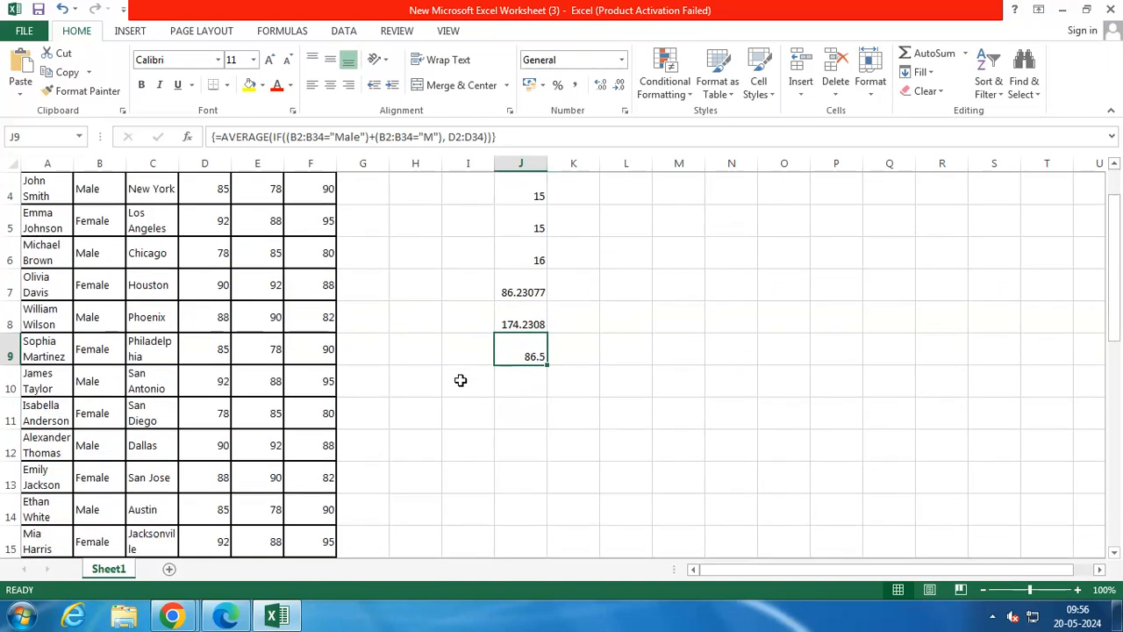
double_click(516, 387)
key("ctrl+v")
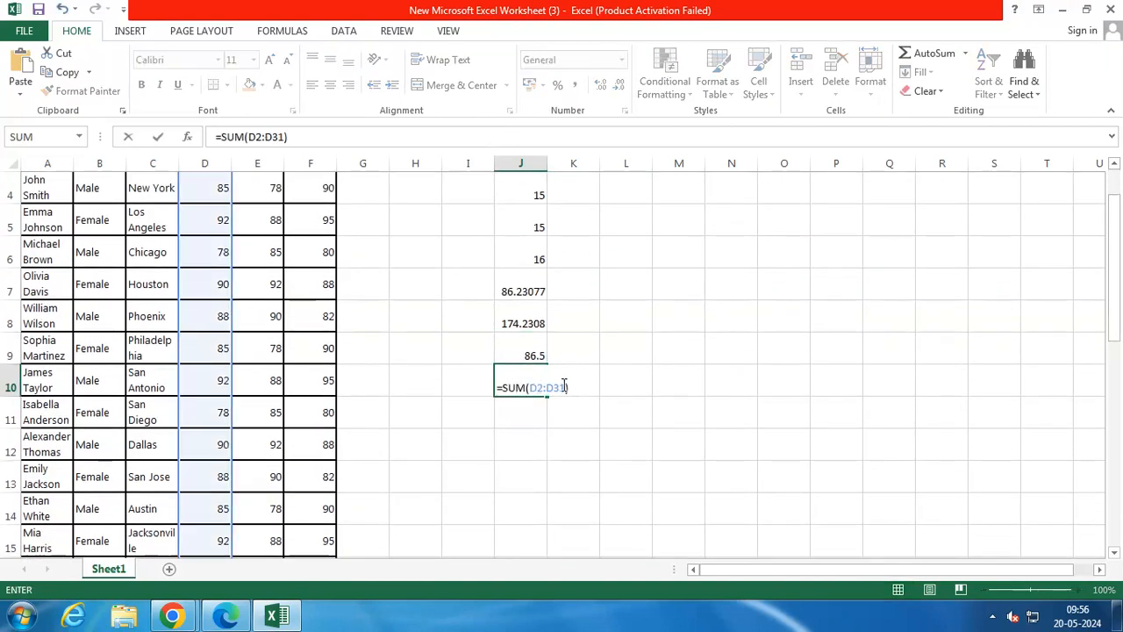
key("Return")
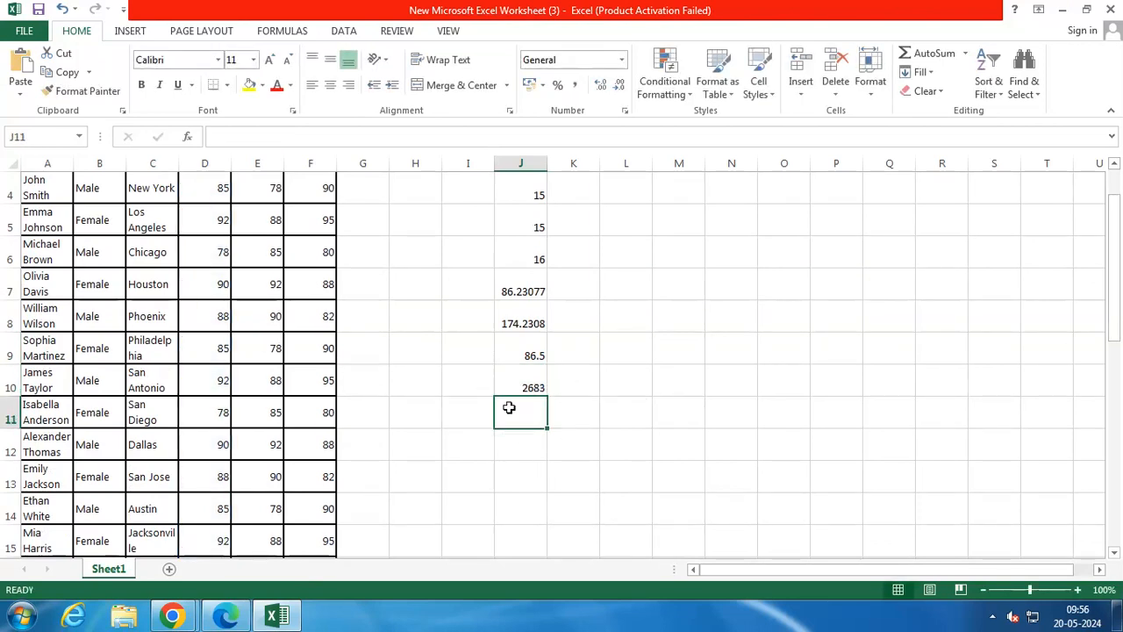
Switch back to ChatGPT and ask it to "write a formula to add total values based on a select criteria"
mouse_move(172, 616)
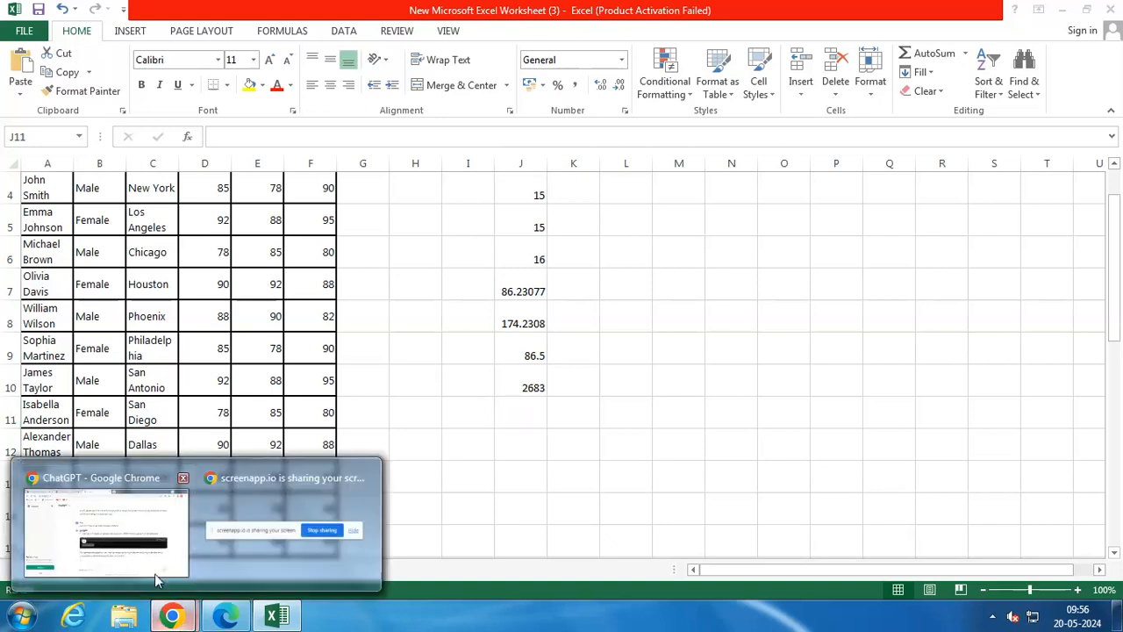
left_click(97, 526)
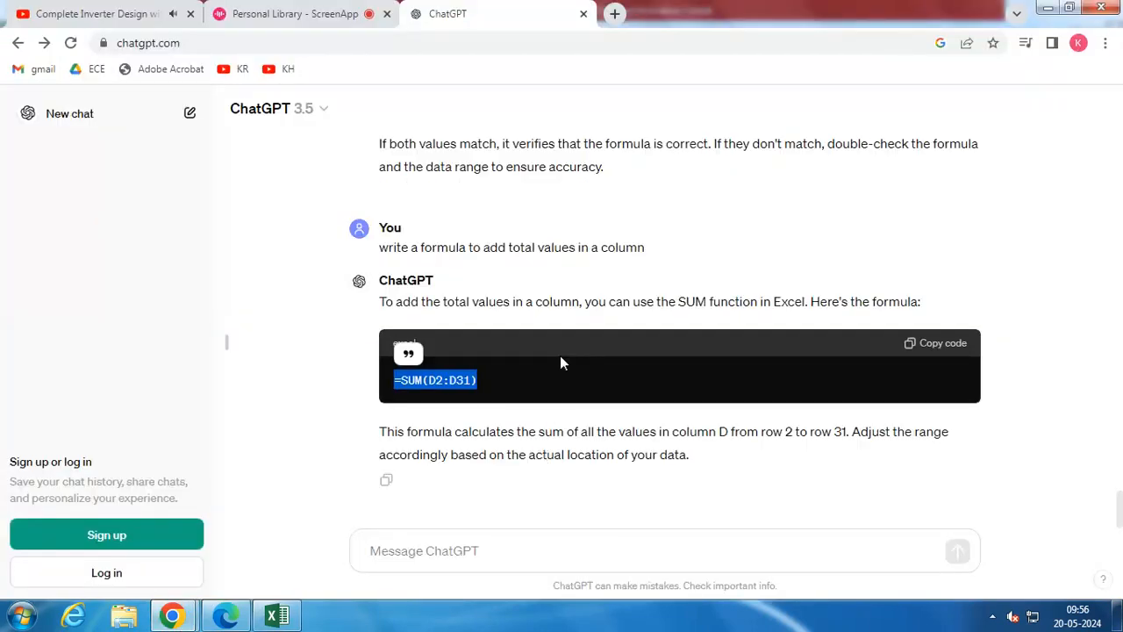
left_click(497, 535)
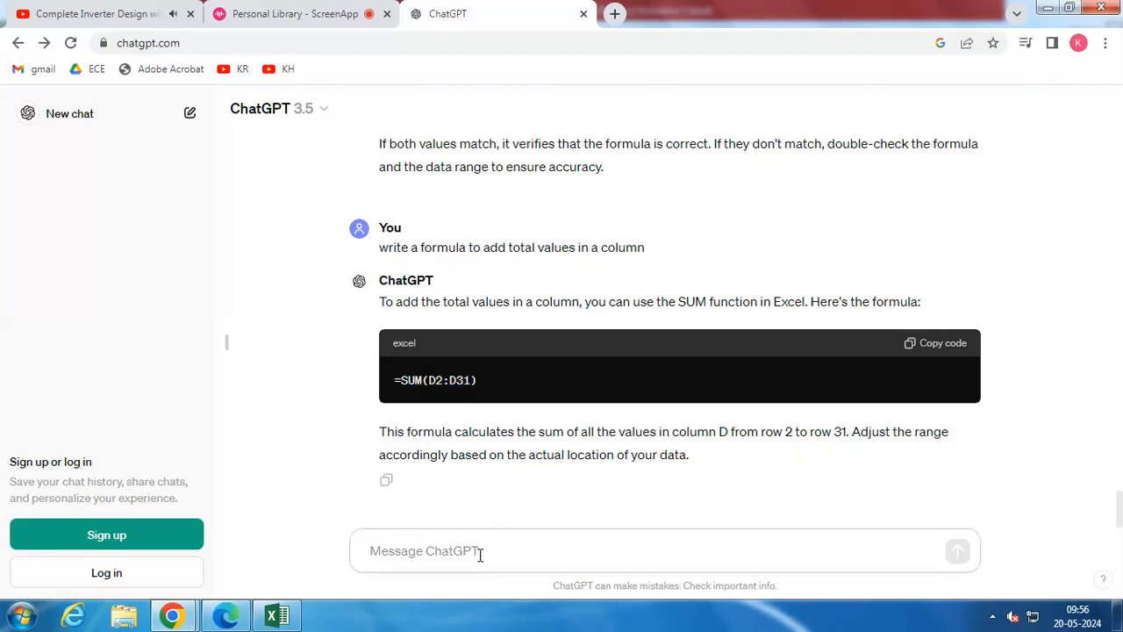
type("wr")
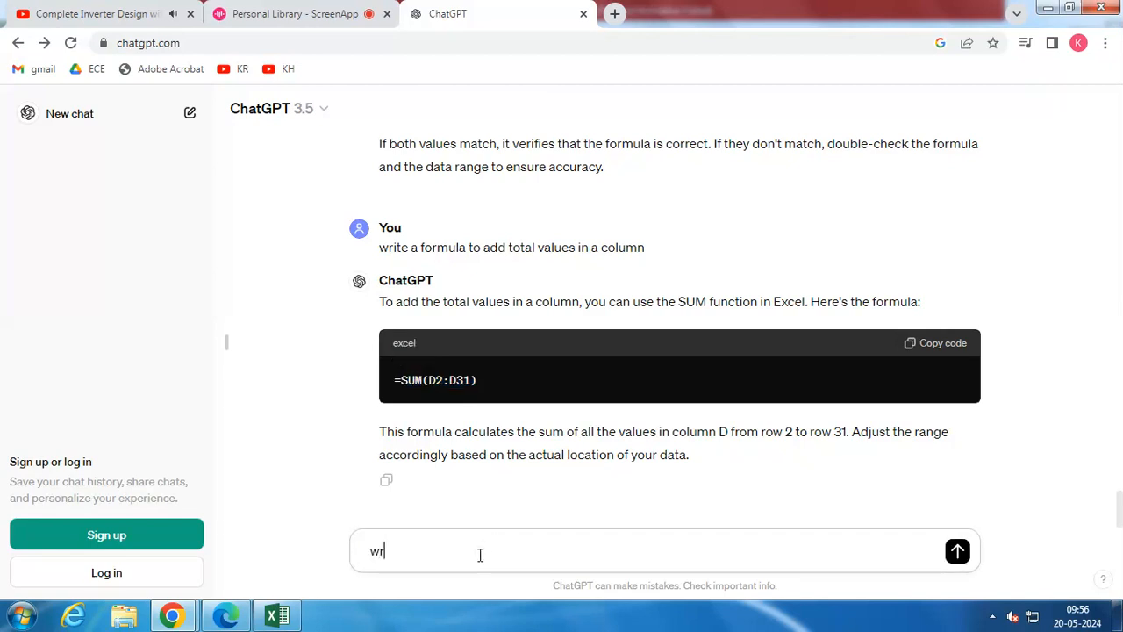
type("ite a formula to add total values based")
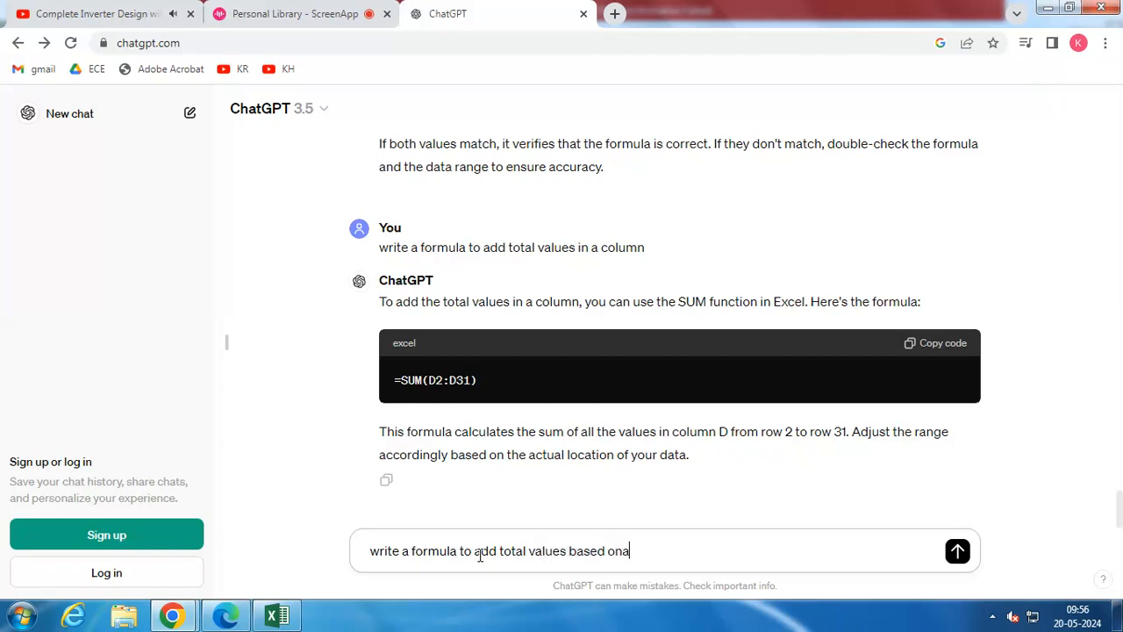
type(" on  a select criteria")
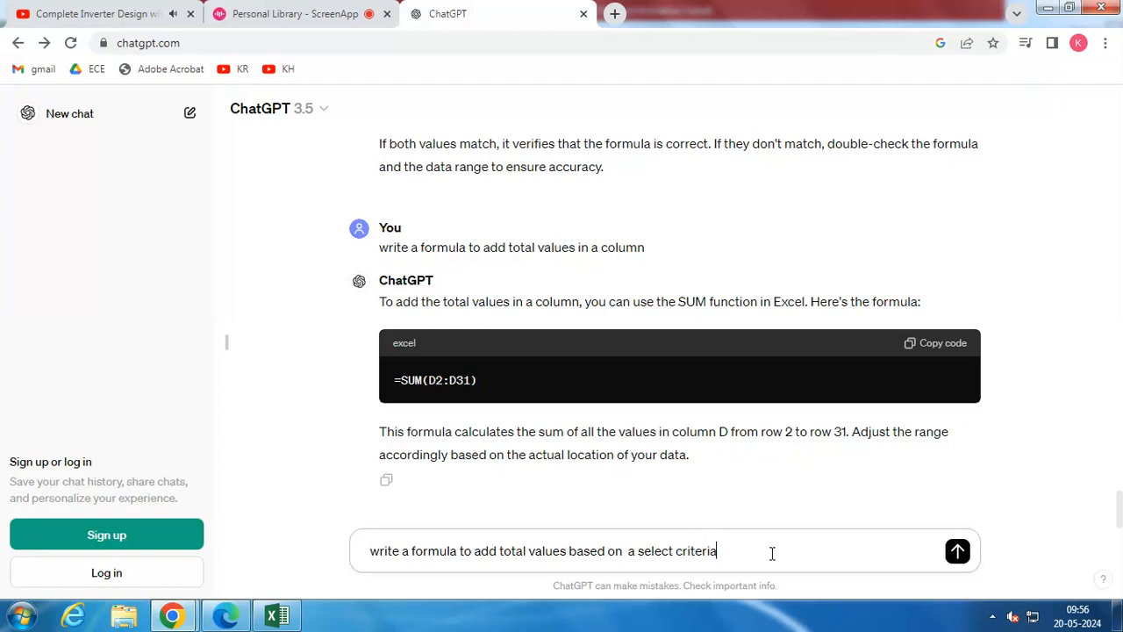
key("Return")
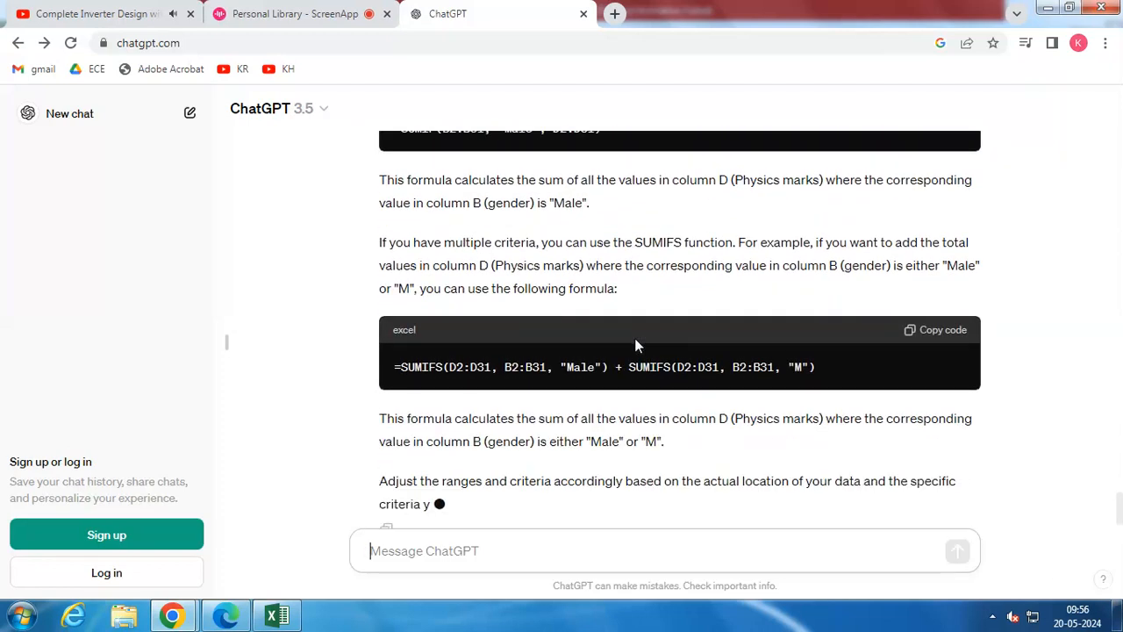
Copy ChatGPT's two-part SUMIFS formula for "Male" and "M" and paste it into cell J11 in Excel, keeping the cell open for editing
left_click_drag(835, 321, 579, 318)
scroll(566, 324, "up", 2)
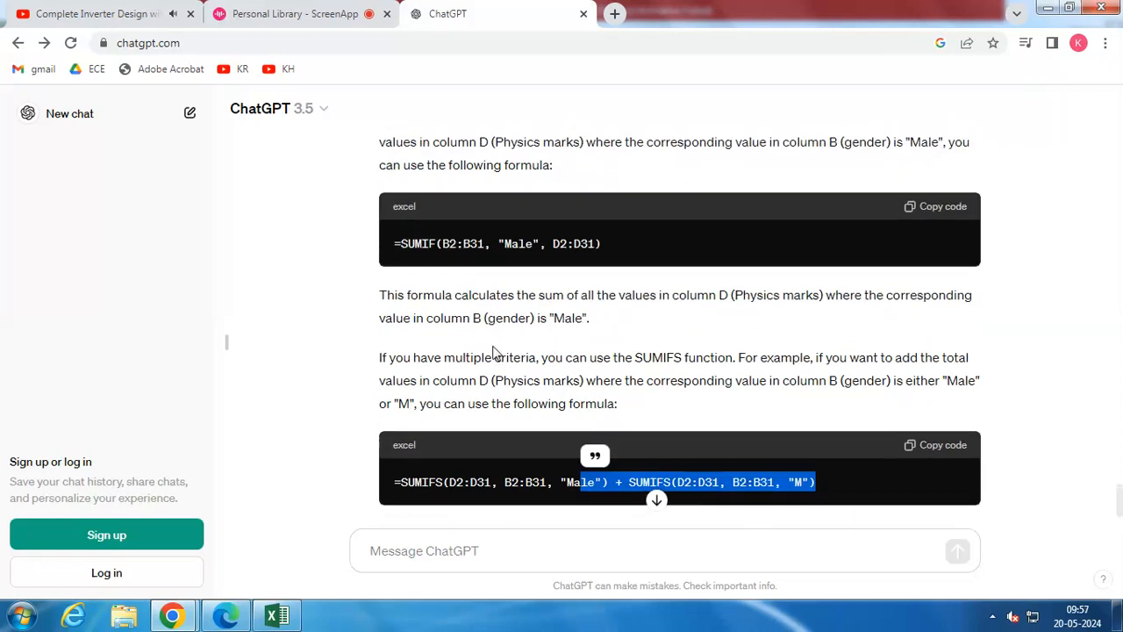
scroll(662, 372, "down", 1)
left_click_drag(837, 396, 386, 415)
key("ctrl+c")
left_click(288, 617)
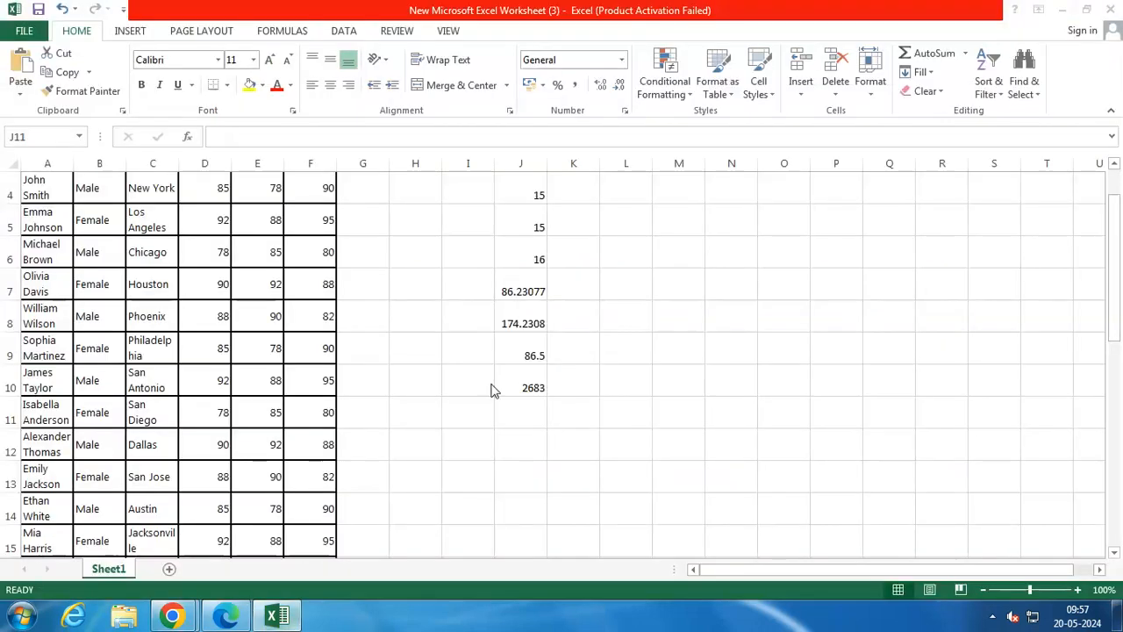
double_click(506, 420)
key("ctrl+v")
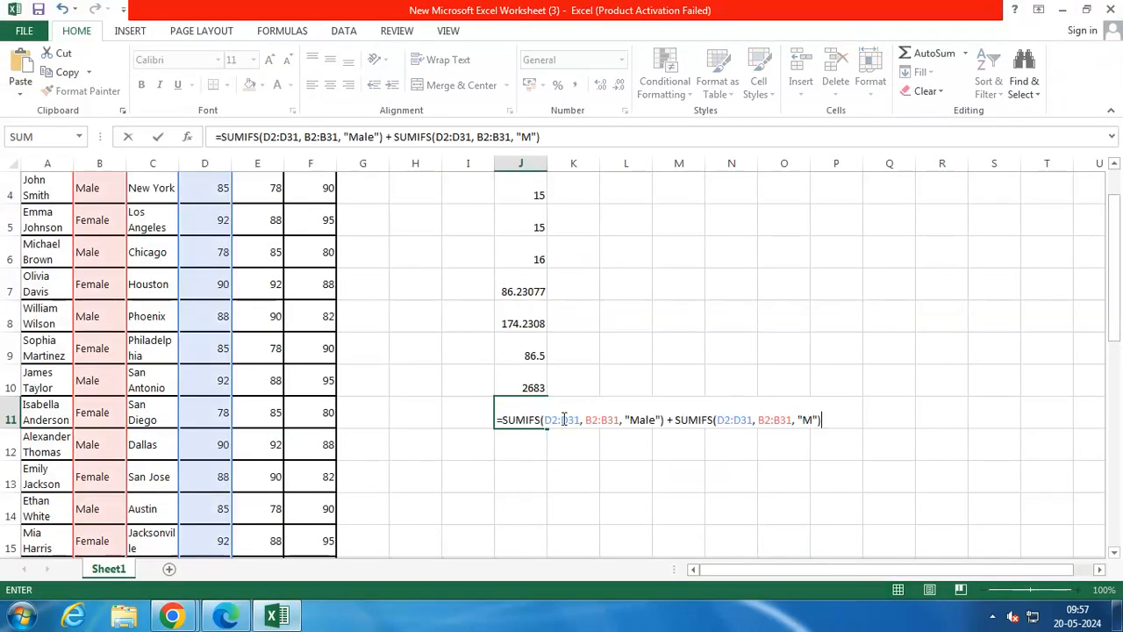
Extend all ranges in the J11 SUMIFS formula to row 34, using D2:D34 and B2:B34 in both parts, and enter the formula
left_click(616, 420)
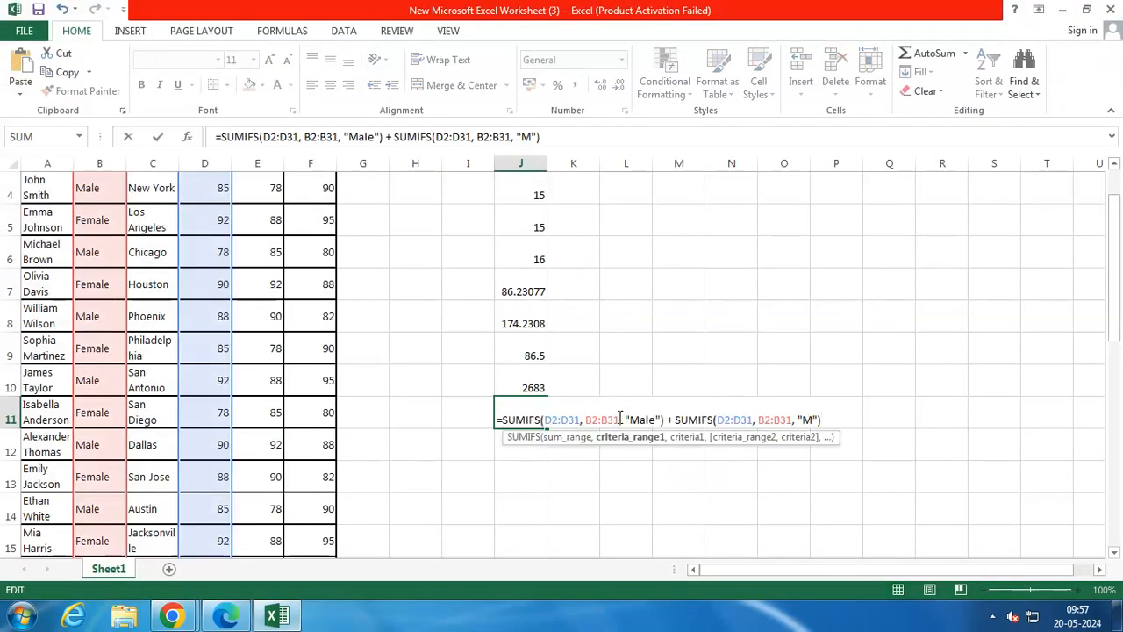
key("BackSpace")
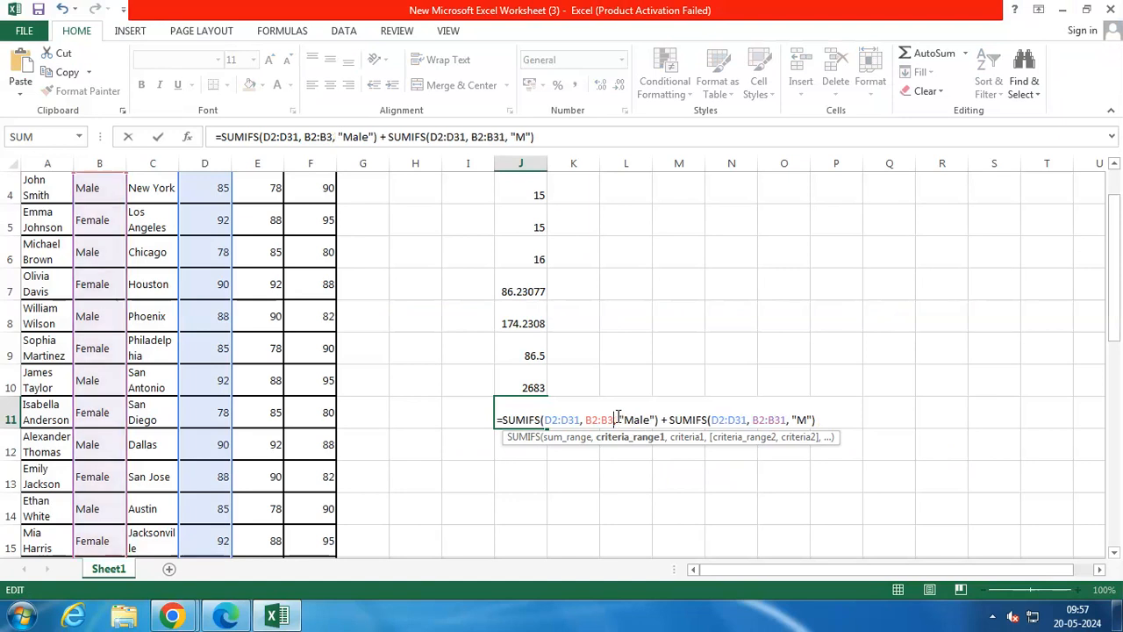
type("4")
left_click(579, 420)
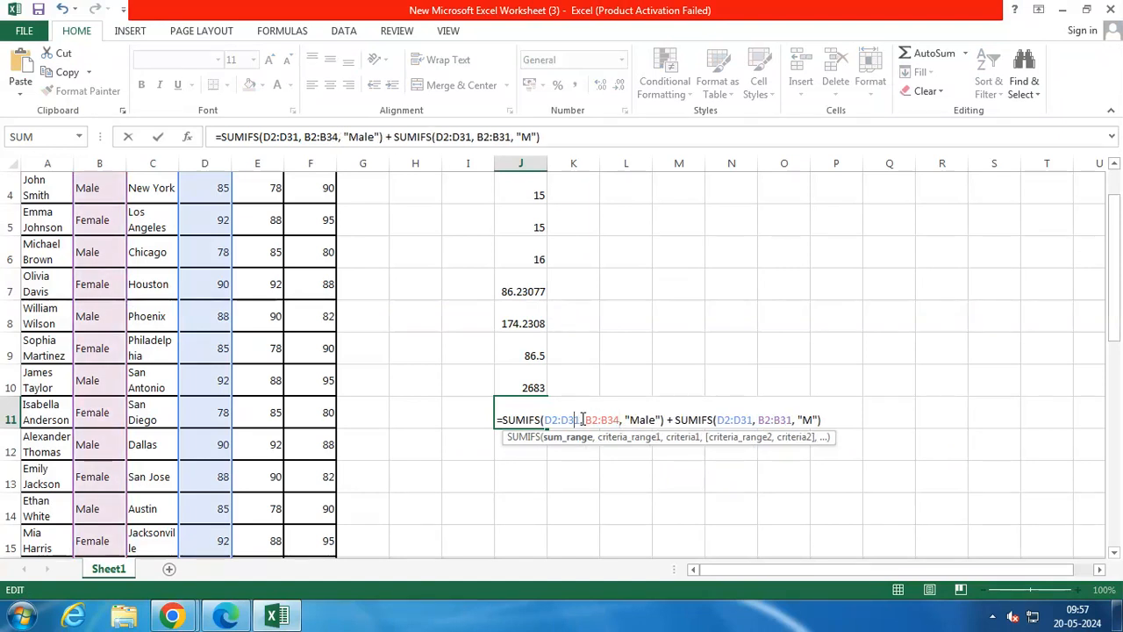
key("BackSpace")
type("4")
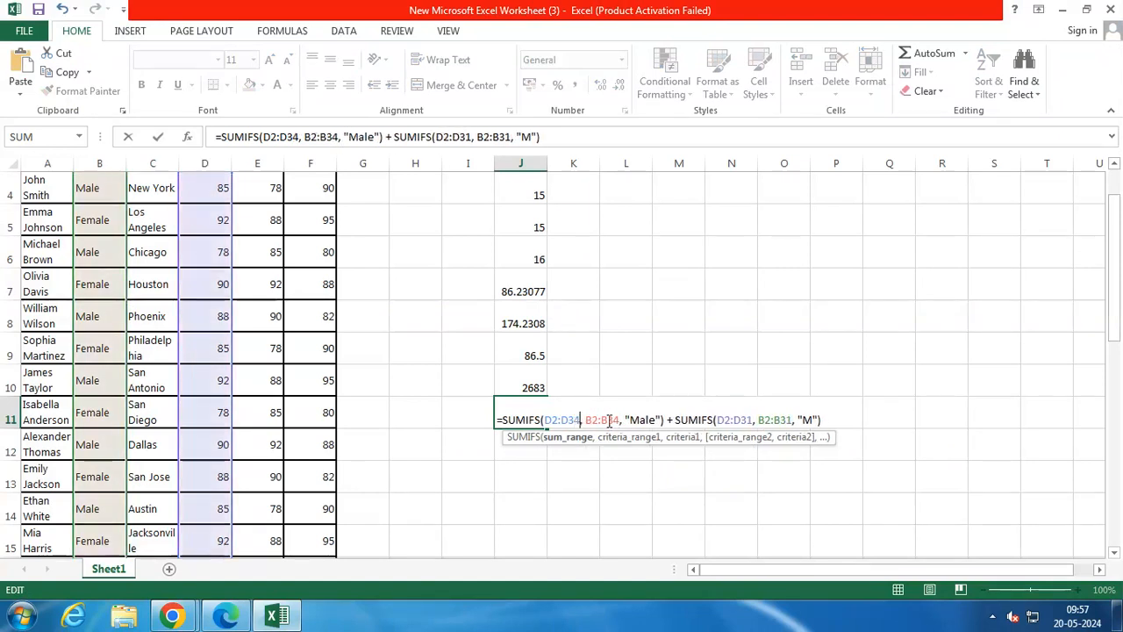
left_click(756, 420)
key("BackSpace")
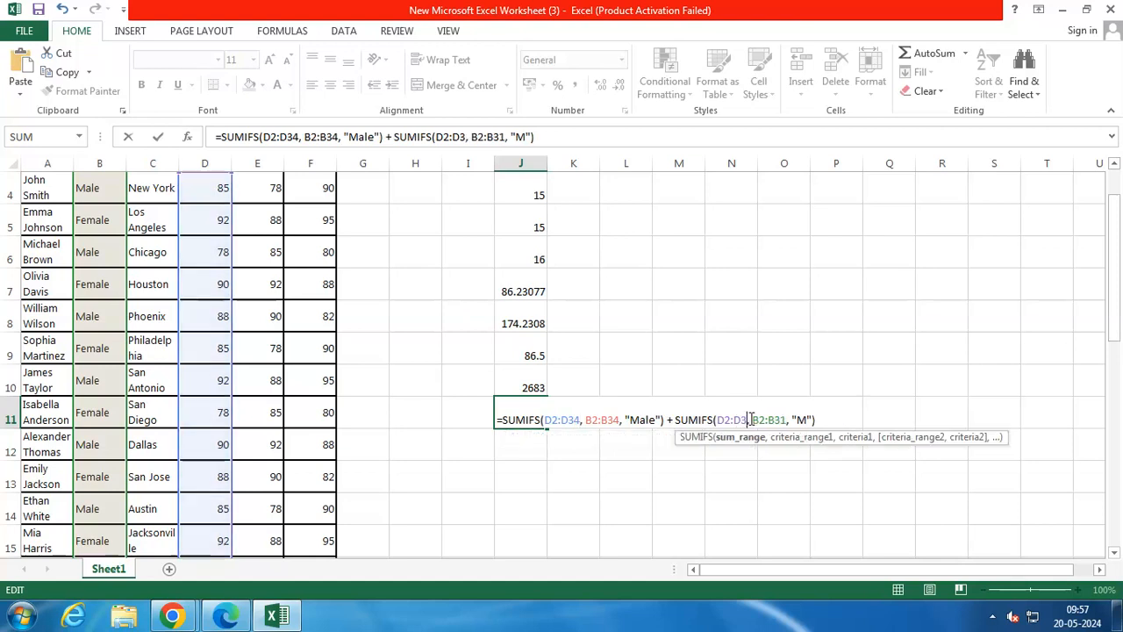
type("4")
left_click(792, 419)
key("BackSpace")
type("4")
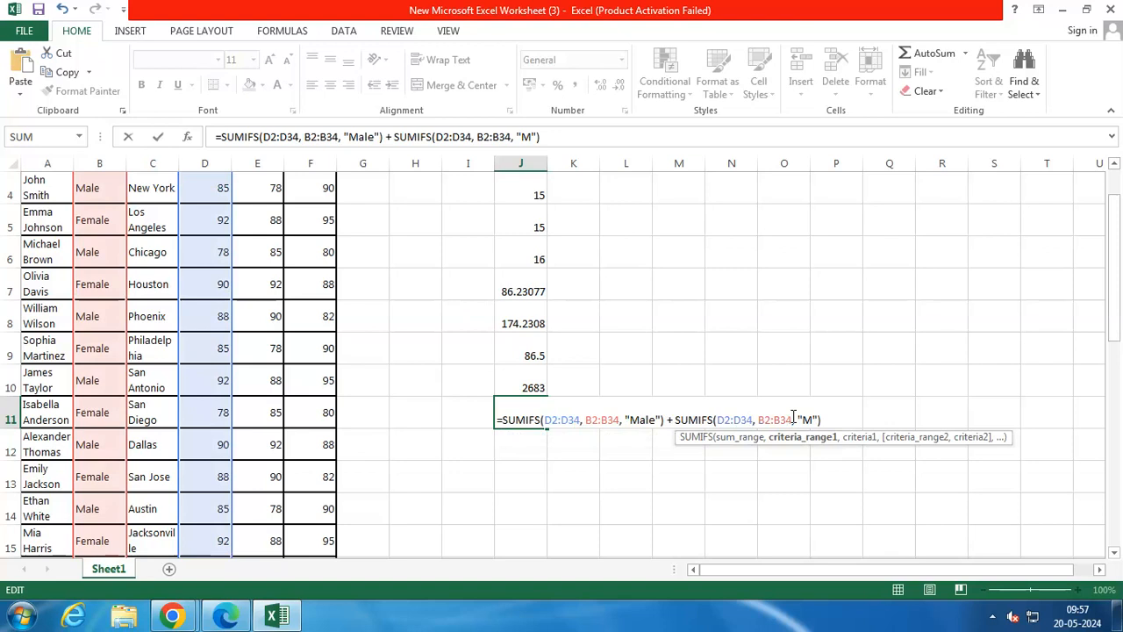
key("Return")
left_click(543, 414)
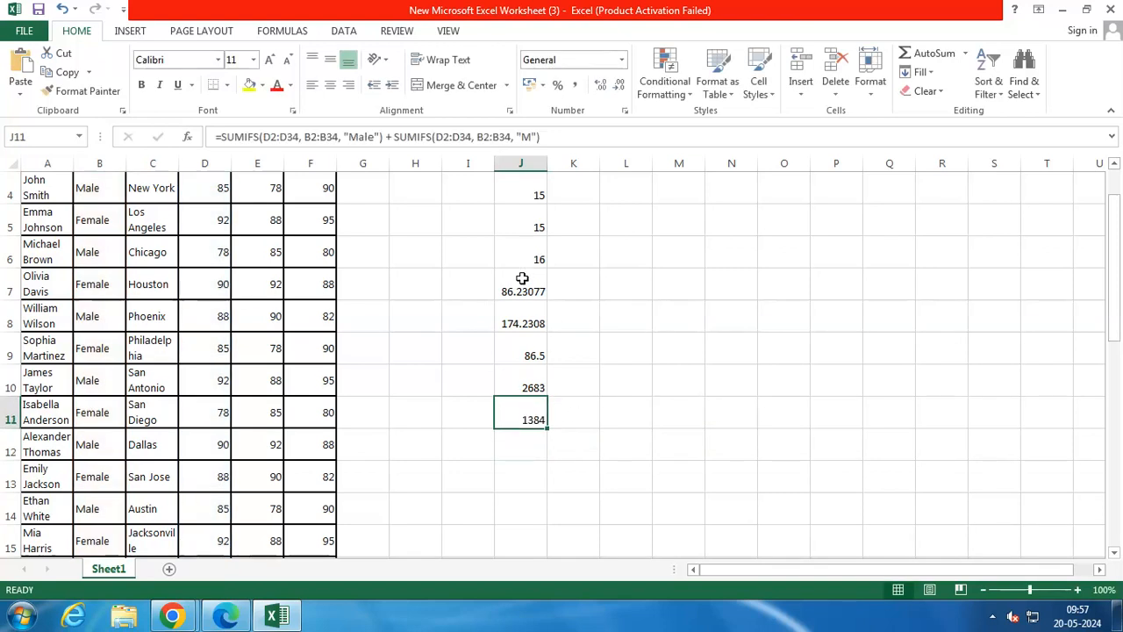
Try to divide the male total by the count by entering 1384/16 in cell J12, and clear that entry
double_click(517, 441)
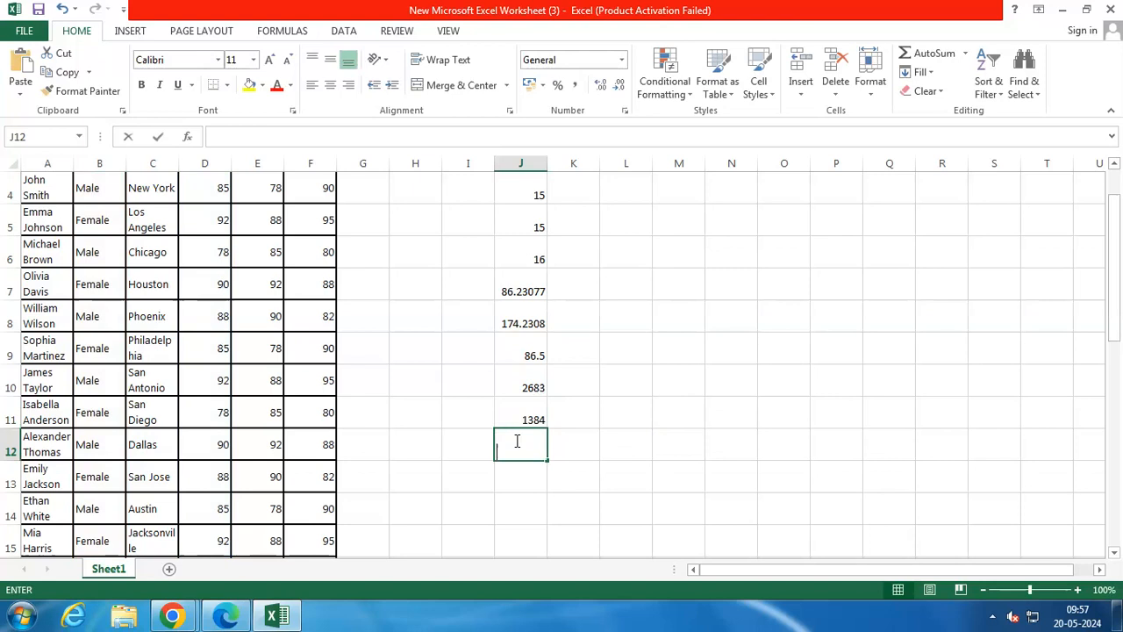
type("1384/16")
key("Return")
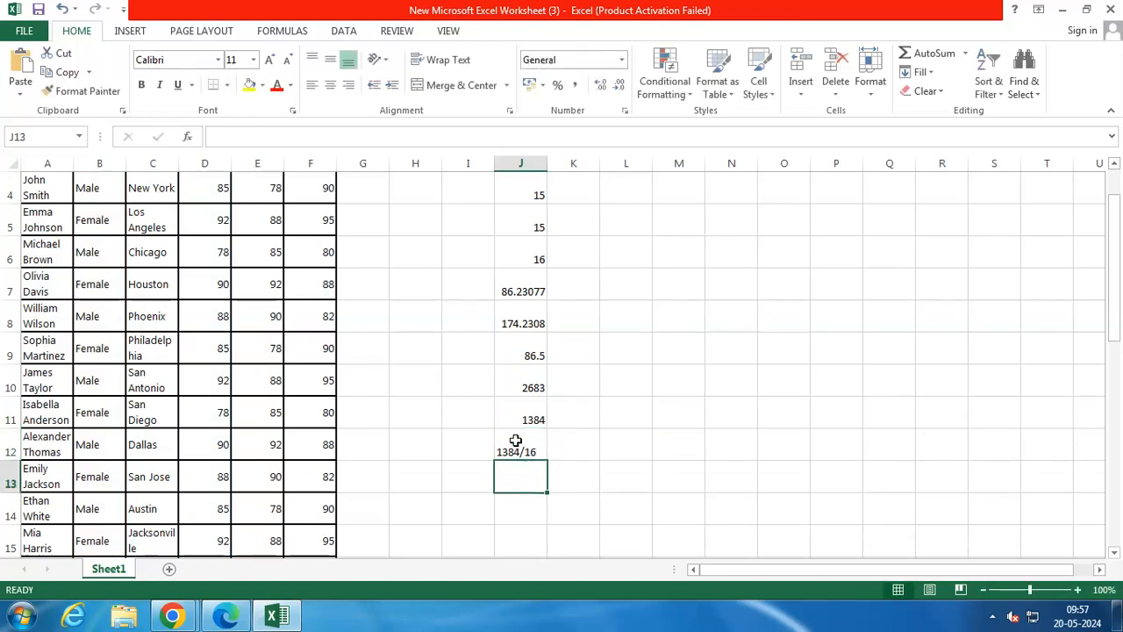
left_click(516, 441)
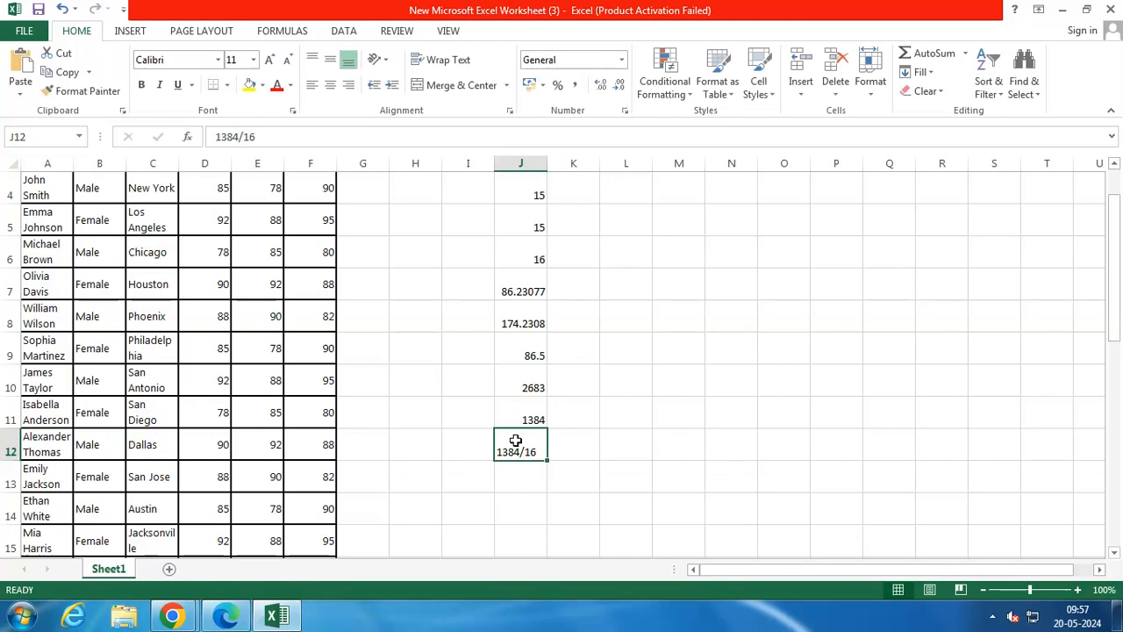
double_click(516, 441)
left_click_drag(539, 451, 478, 451)
key("BackSpace")
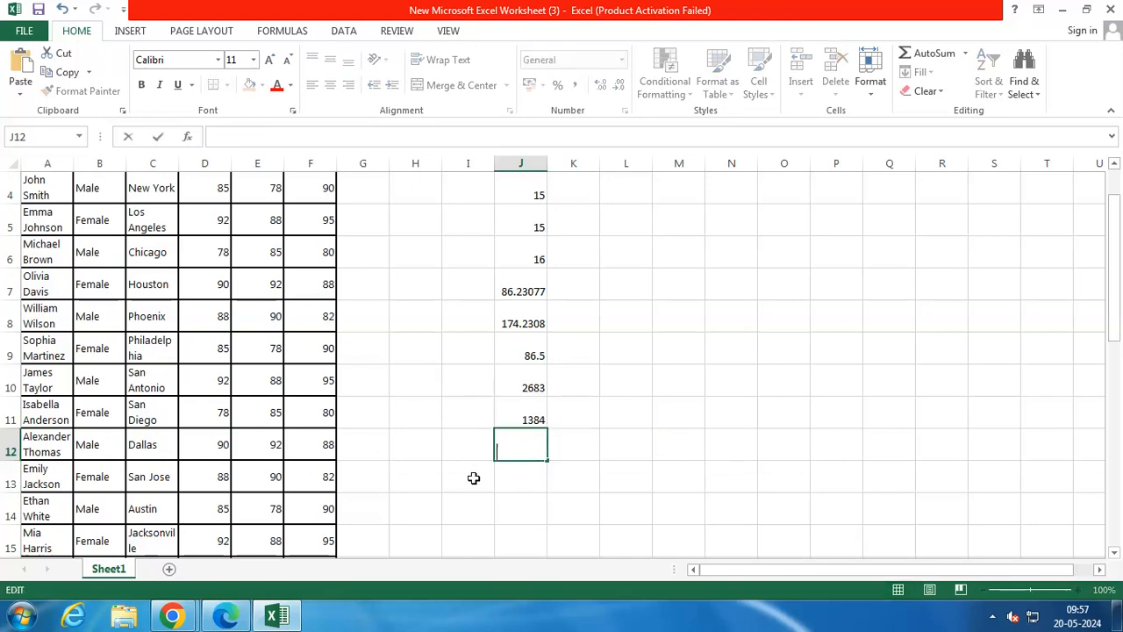
Switch to ChatGPT and ask it to "write a formula to divide values in two cells"
left_click(132, 518)
left_click(509, 546)
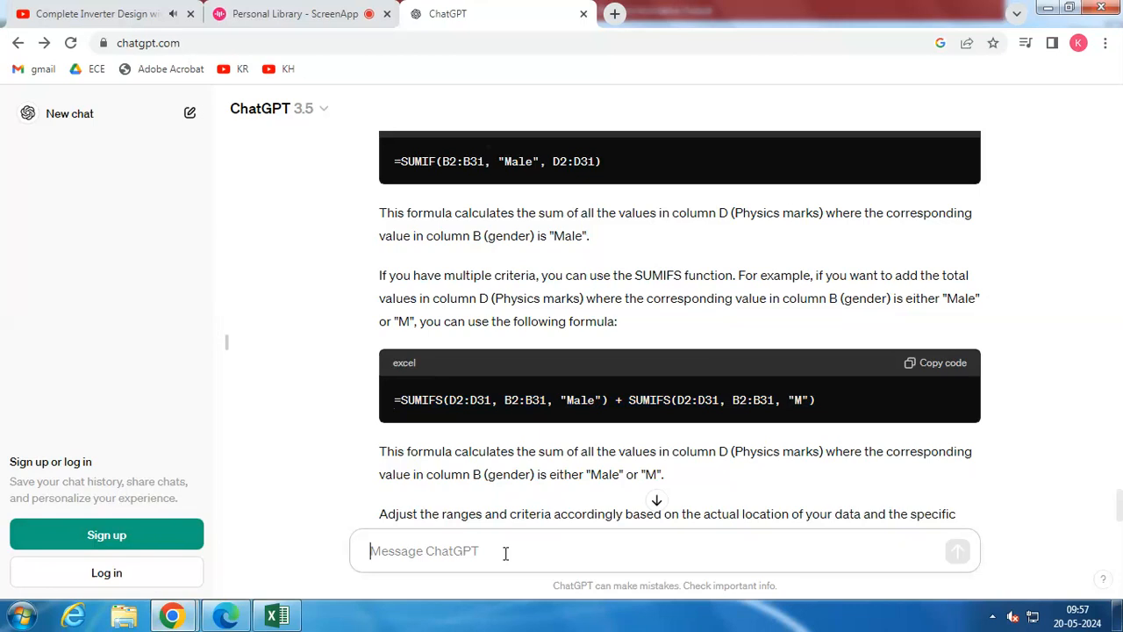
type("write a fo")
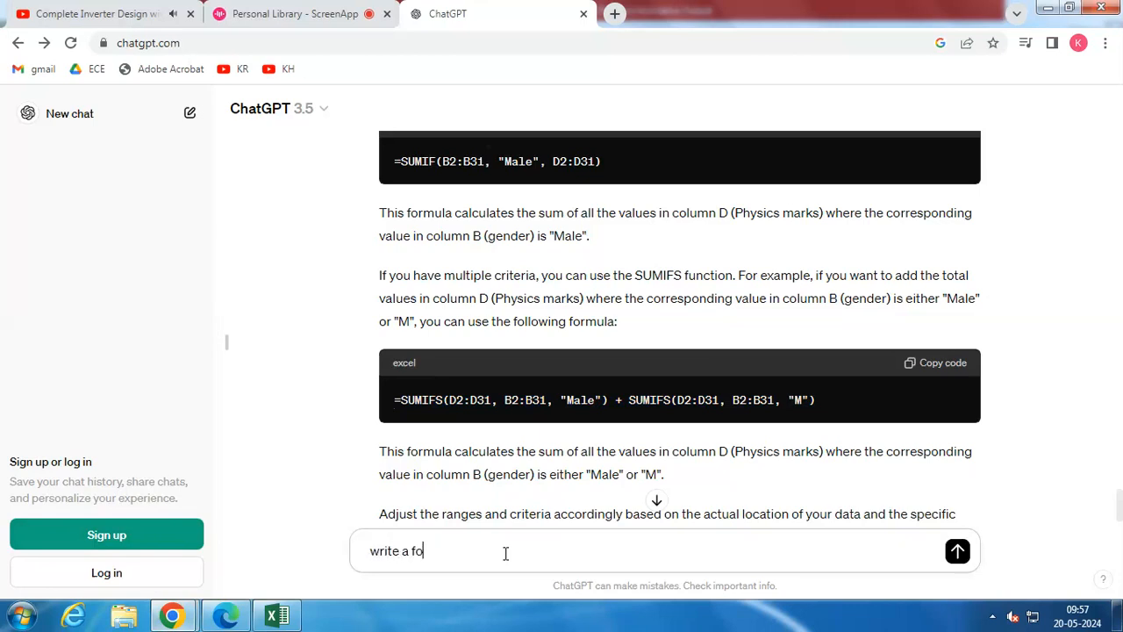
type("rmula to divide vllues in tw")
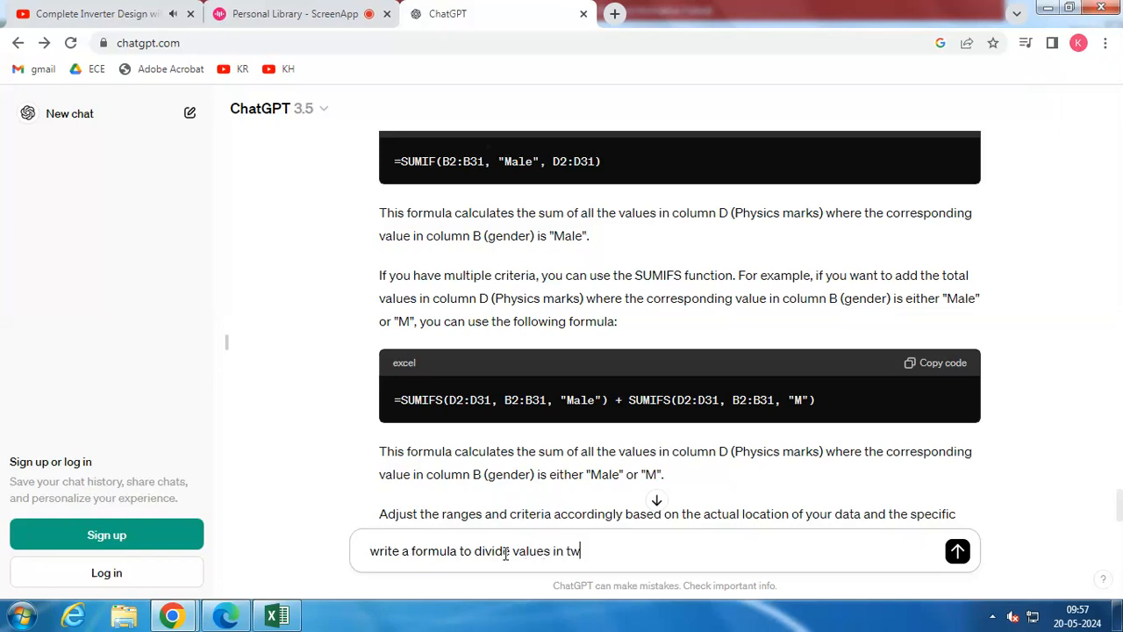
type("o cells")
key("Return")
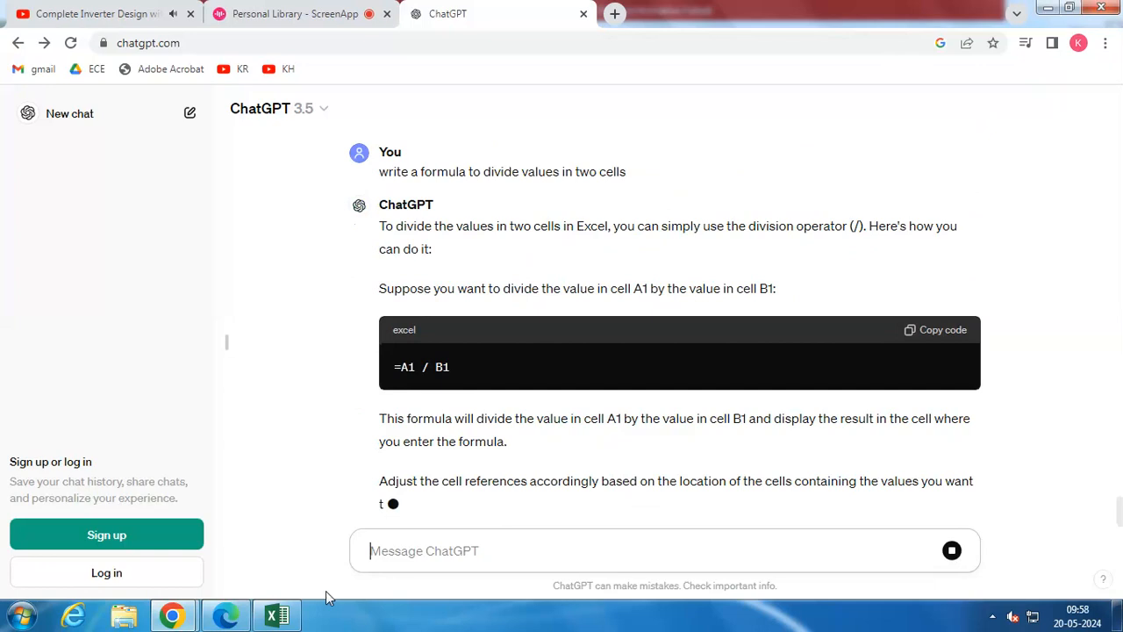
Switch back to Excel and enter the formula =J11/J6 in cell J12 to divide the male Physics total by the male count
mouse_move(278, 614)
left_click(341, 576)
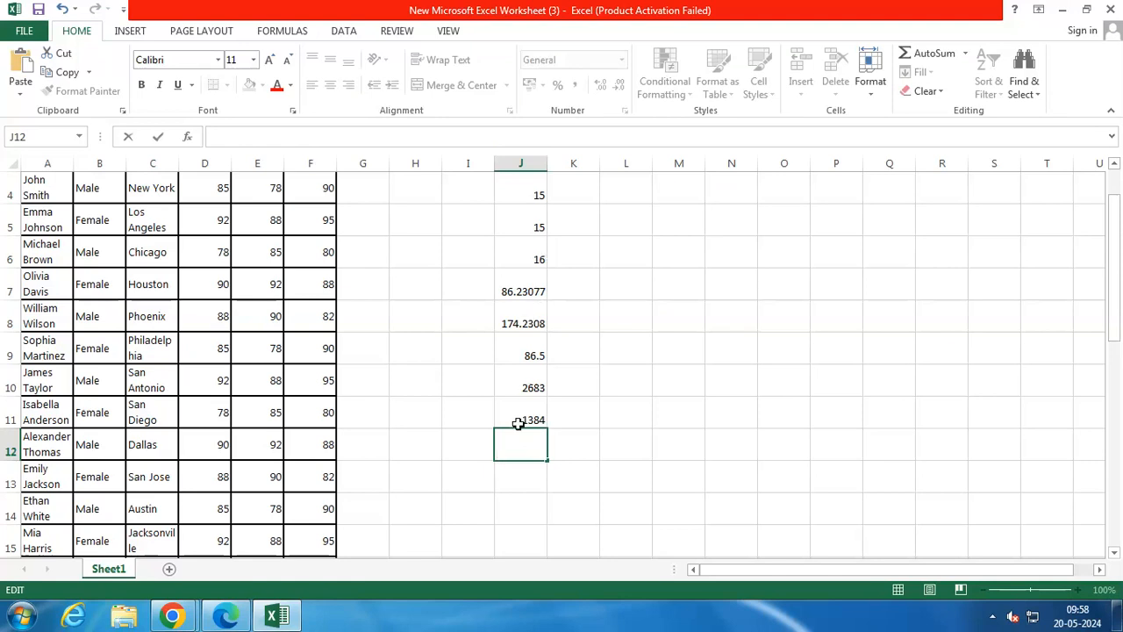
type("=j1")
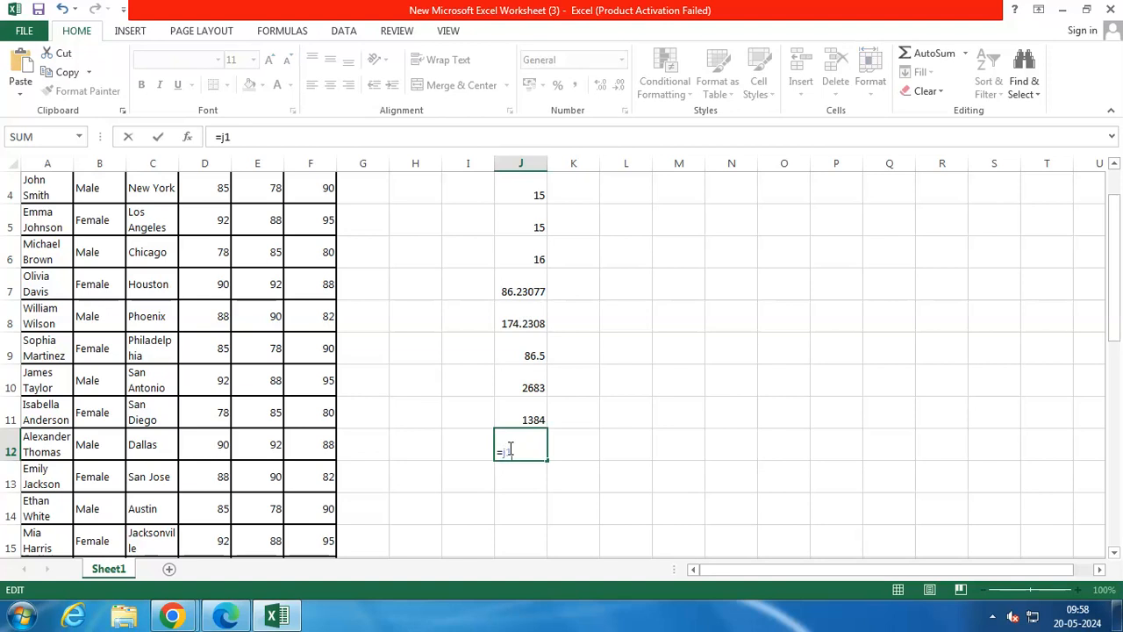
key("BackSpace")
type("11/J6")
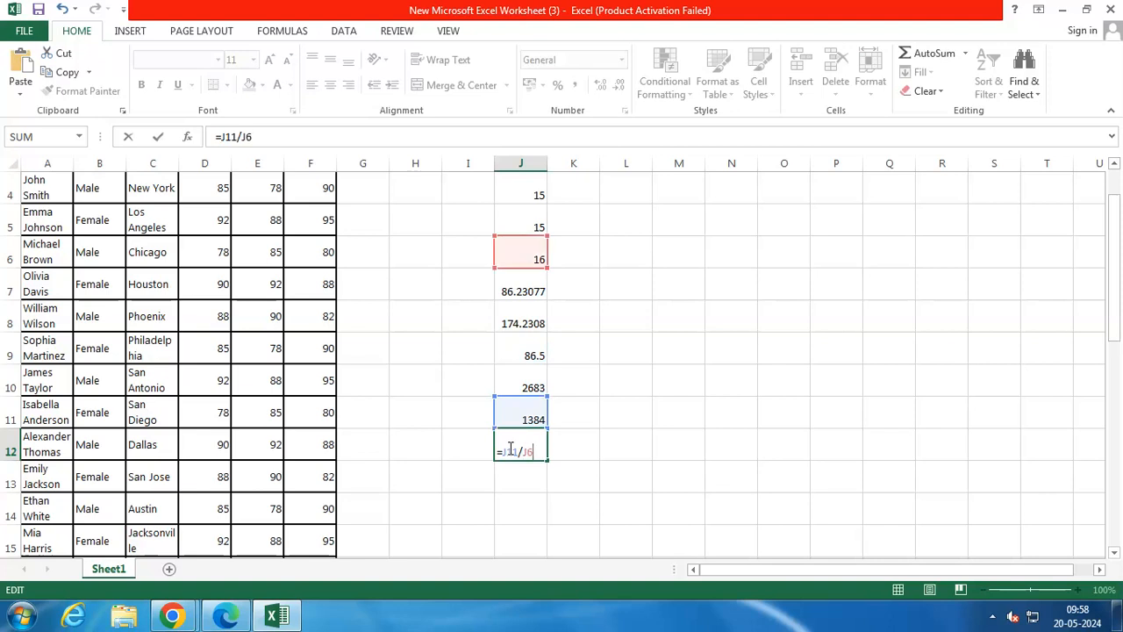
key("Return")
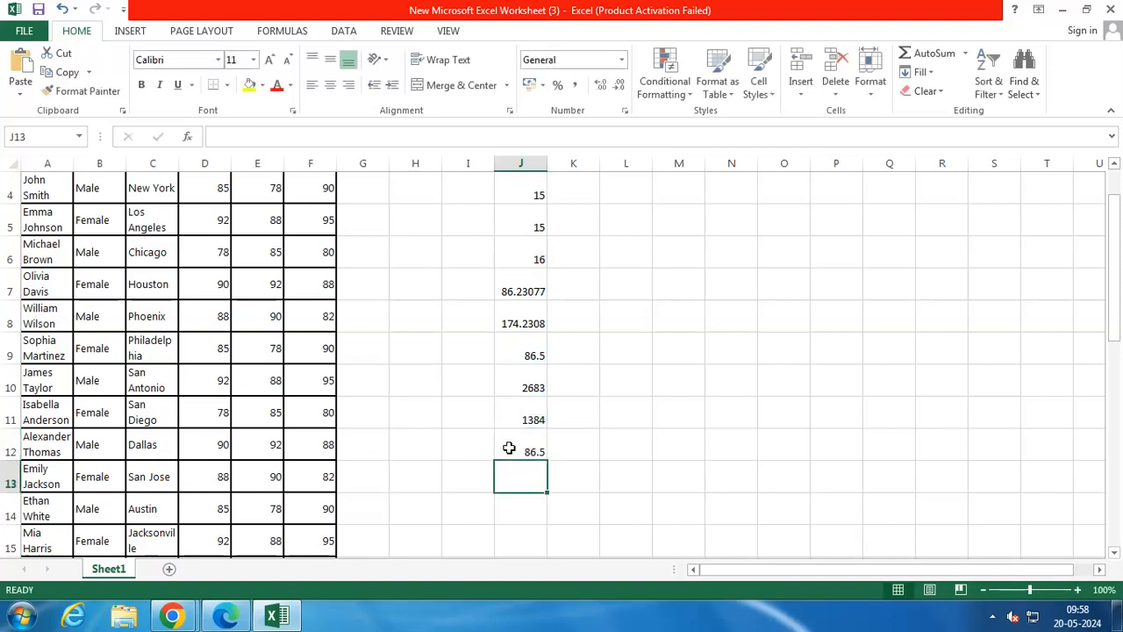
left_click(509, 449)
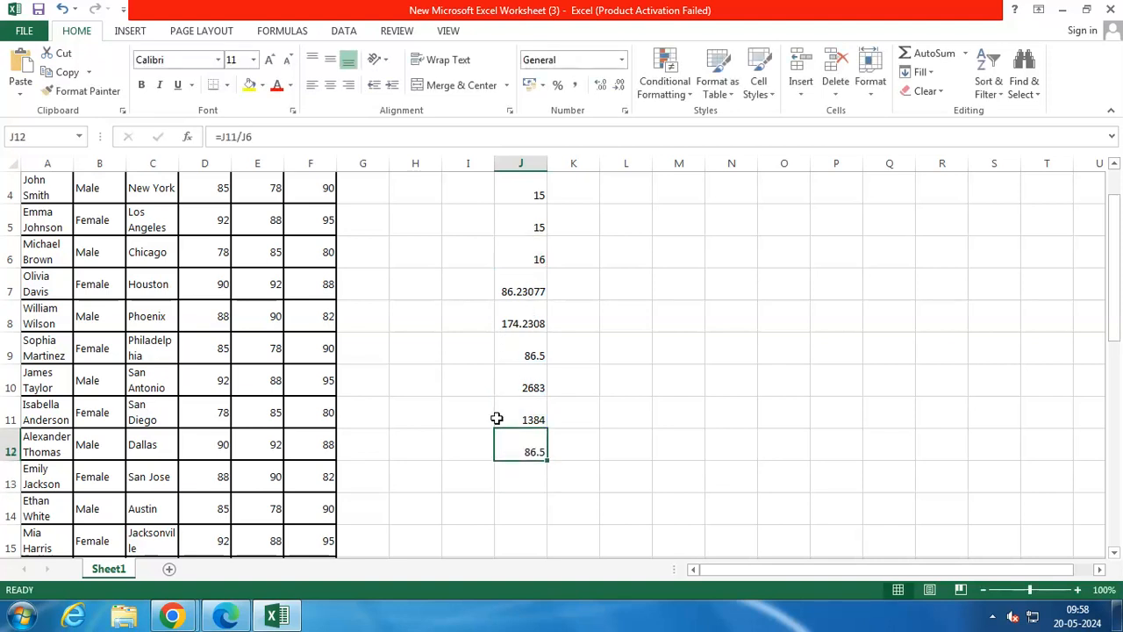
left_click(170, 617)
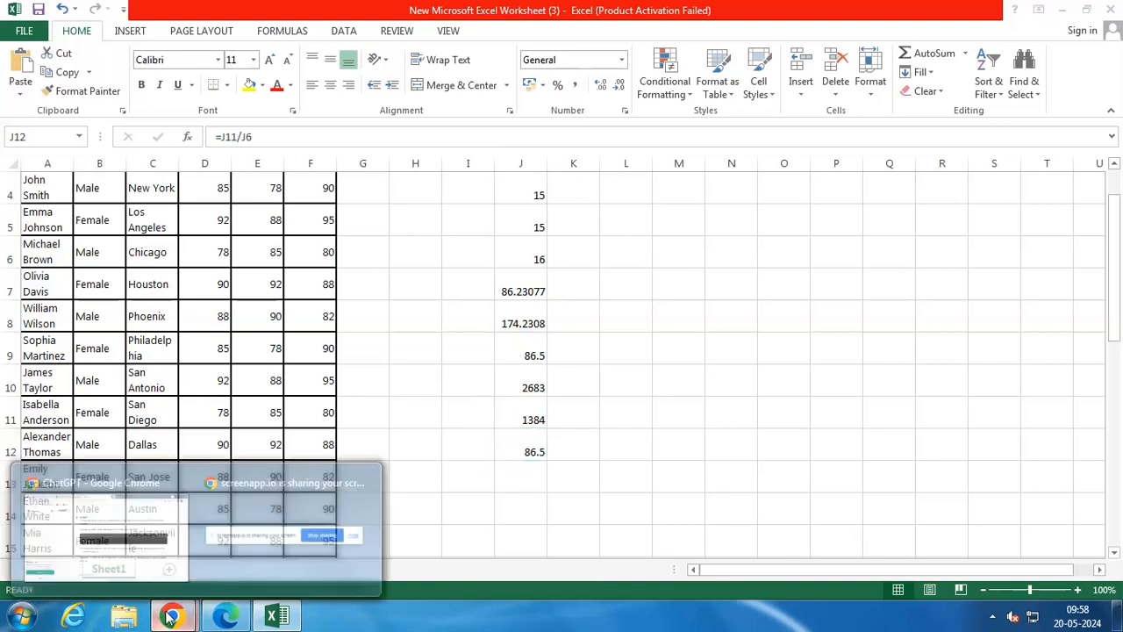
left_click(128, 512)
left_click(297, 15)
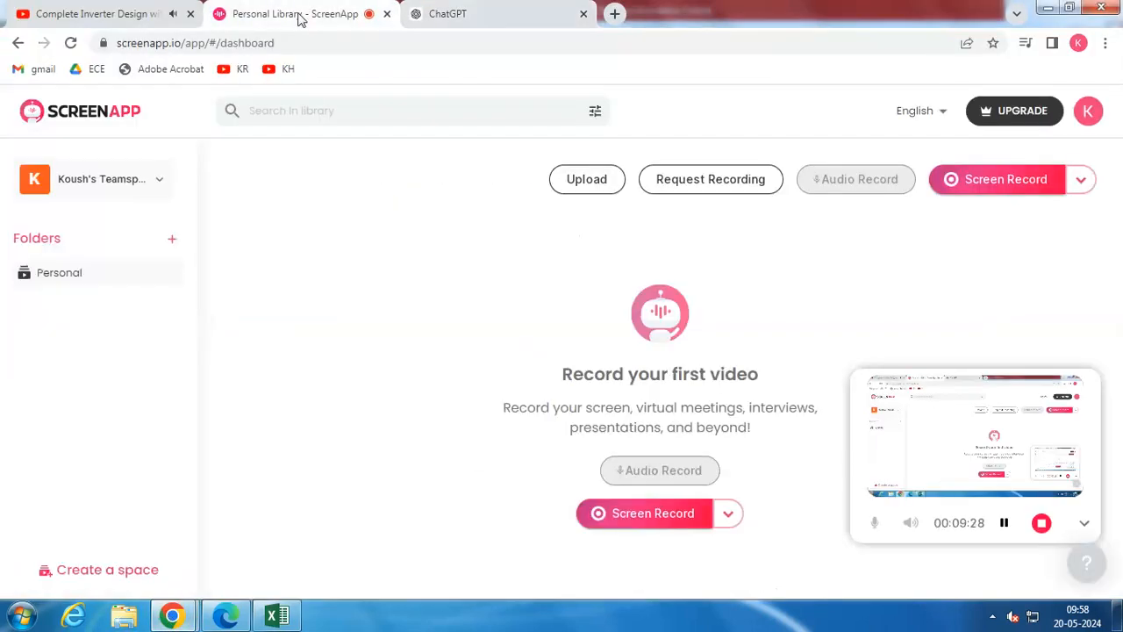